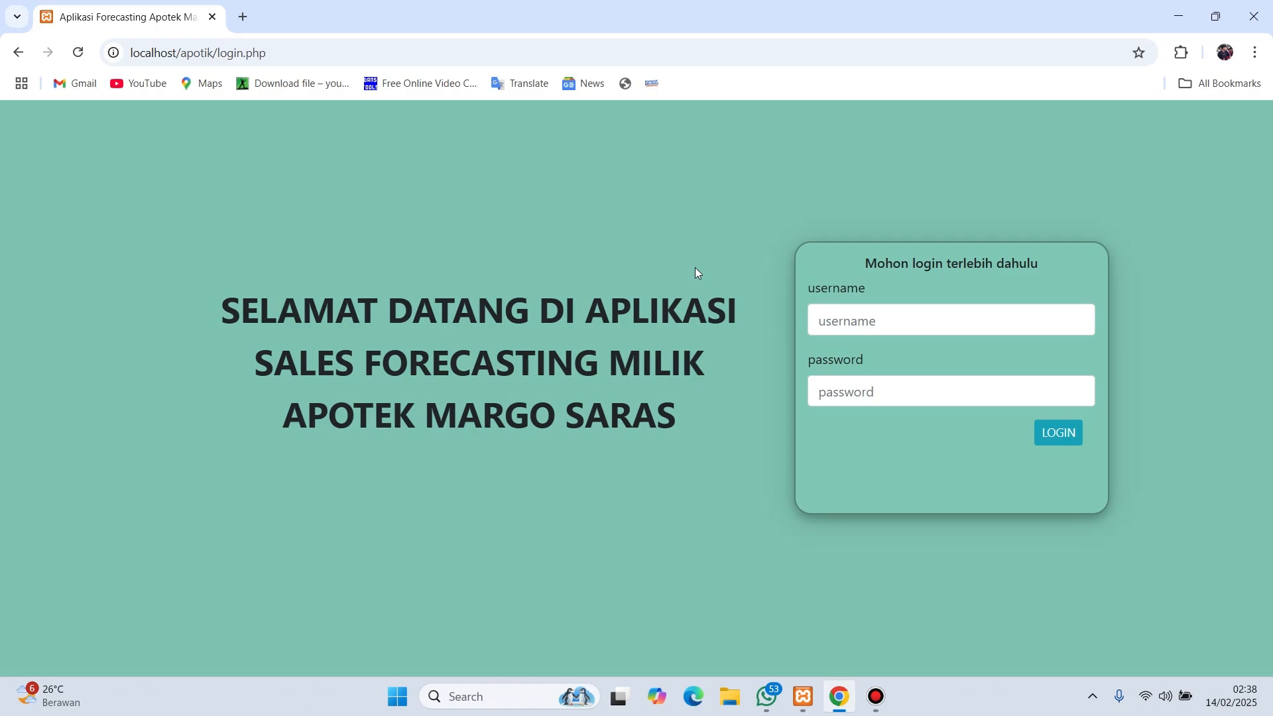
# - Log in with the administrator username and password to reach the Home dashboard
pyautogui.click(906, 326)
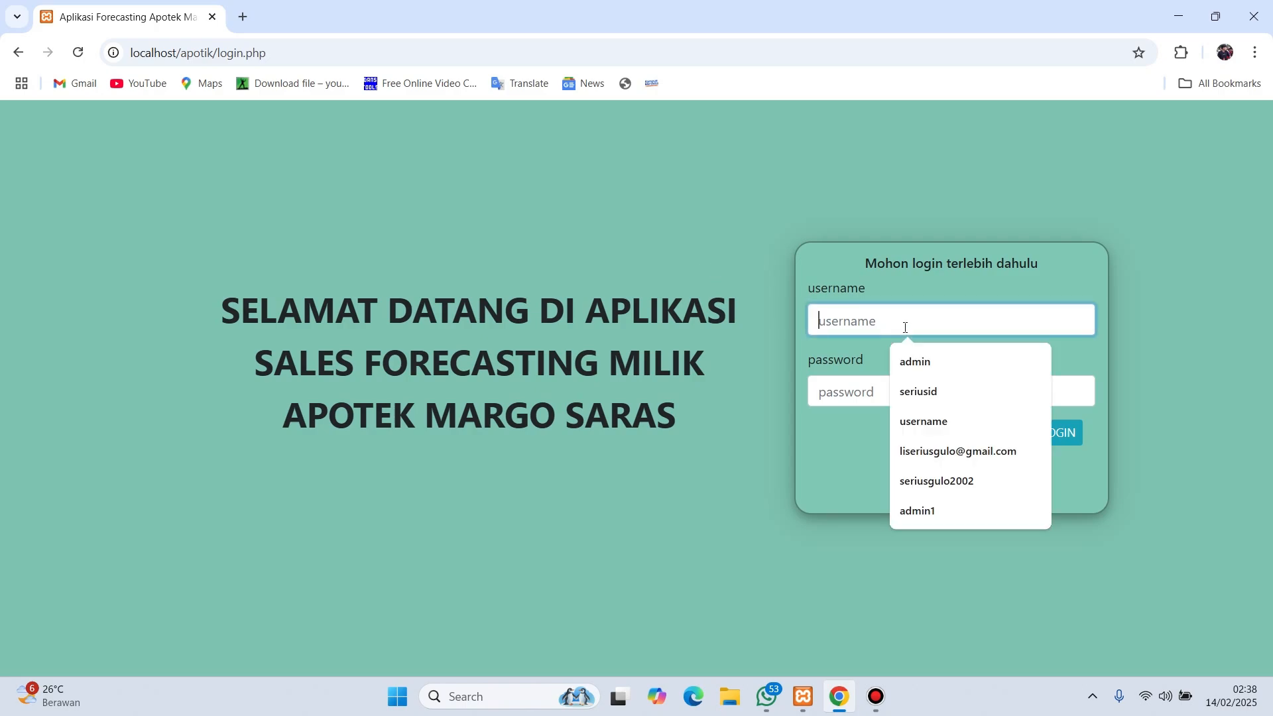
pyautogui.write('admin')
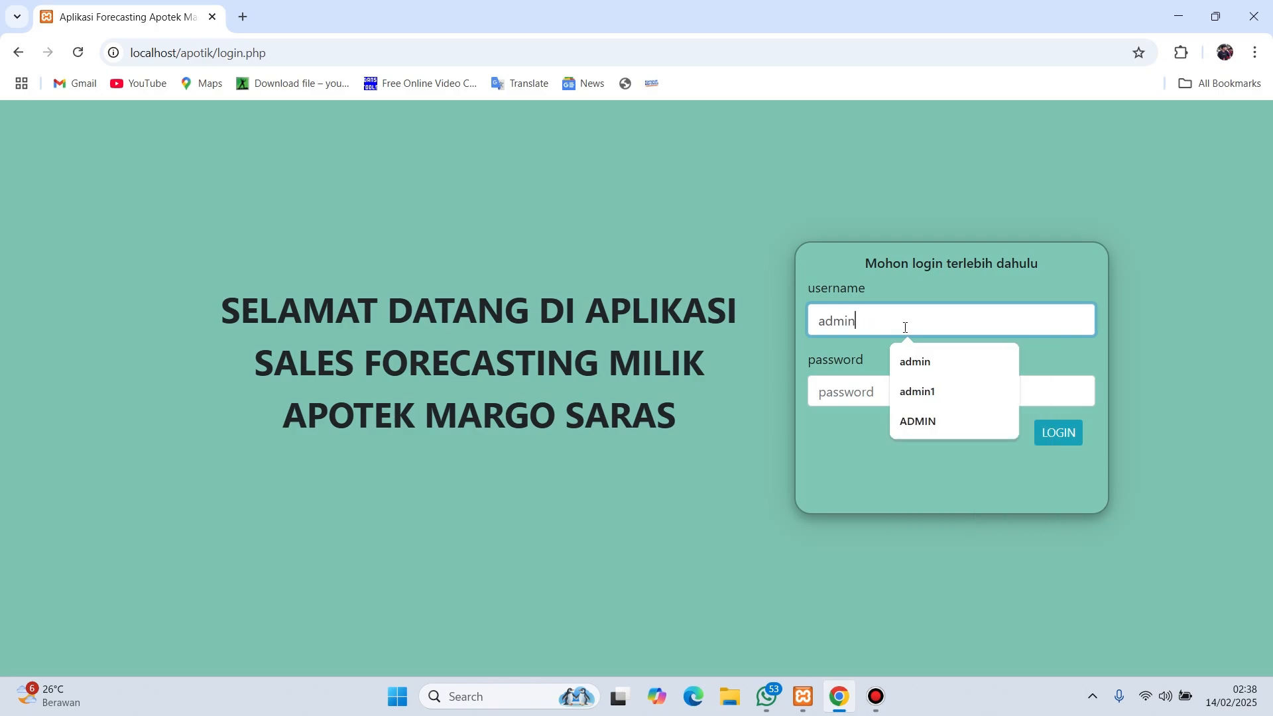
pyautogui.press('Tab')
pyautogui.write('admin')
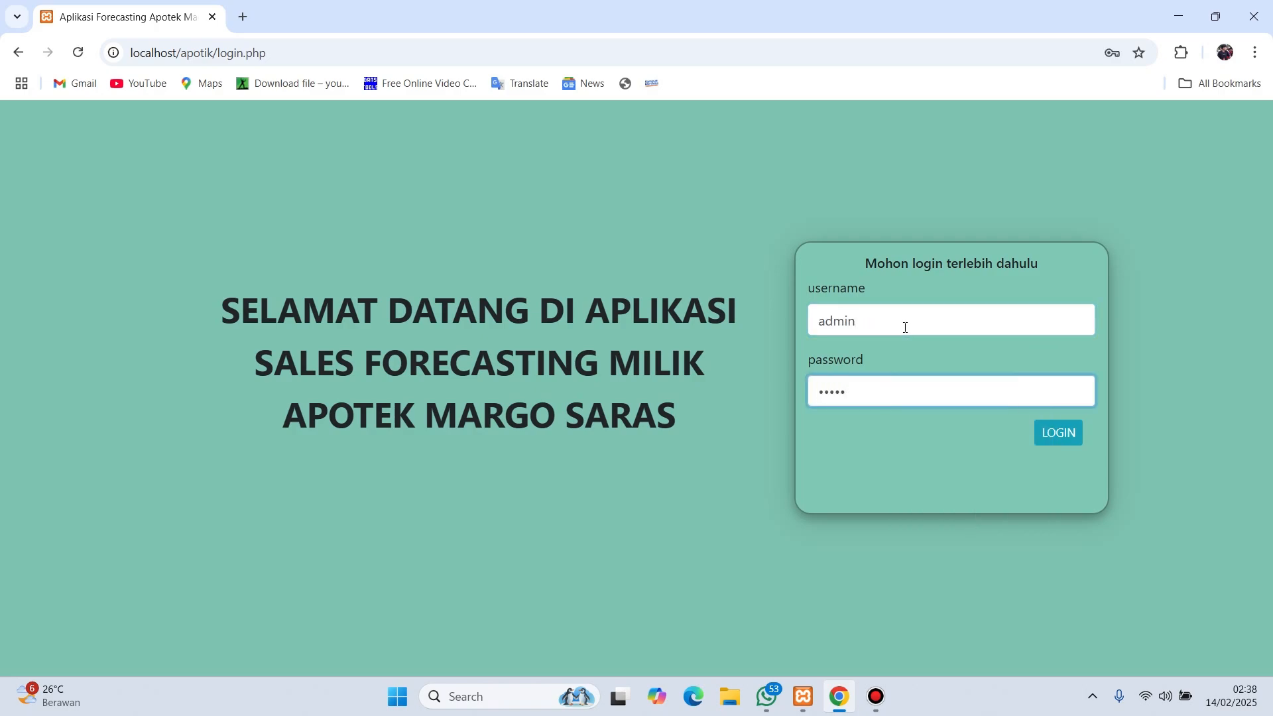
pyautogui.click(1055, 432)
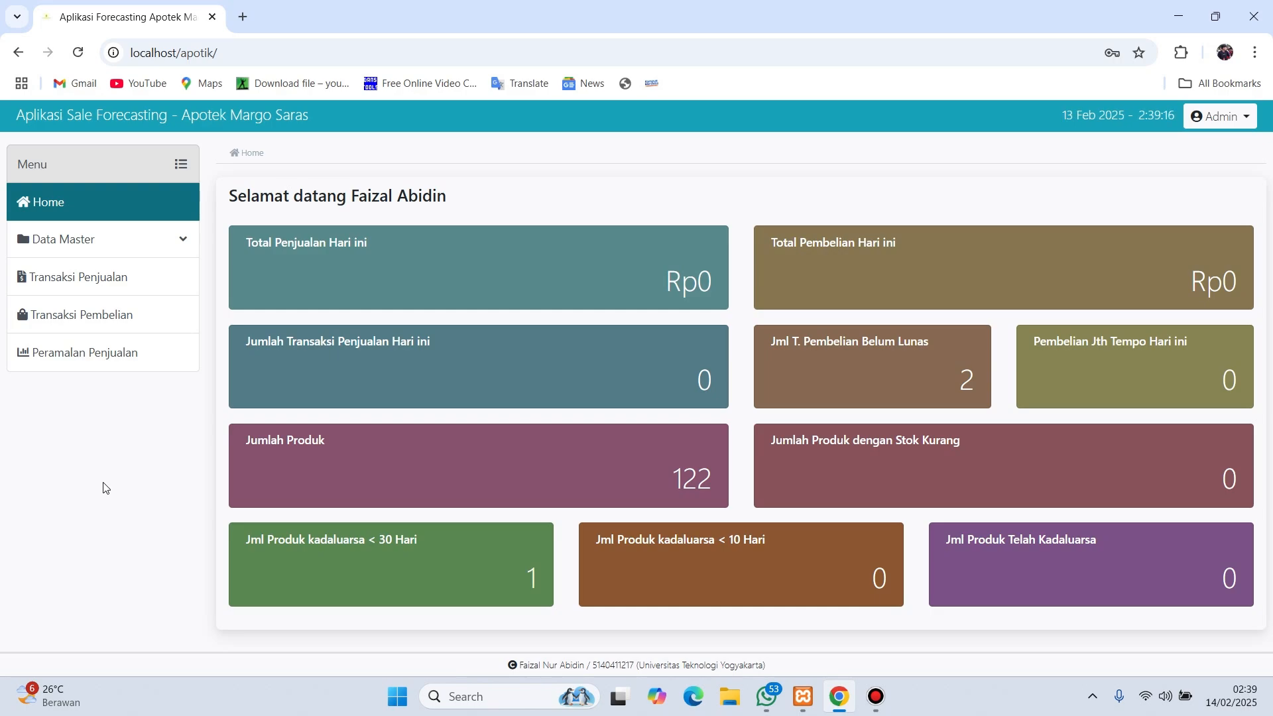
# - Browse the Data Obat, Data Pegawai and Data Supplier lists, ending back on Data Obat
pyautogui.click(182, 252)
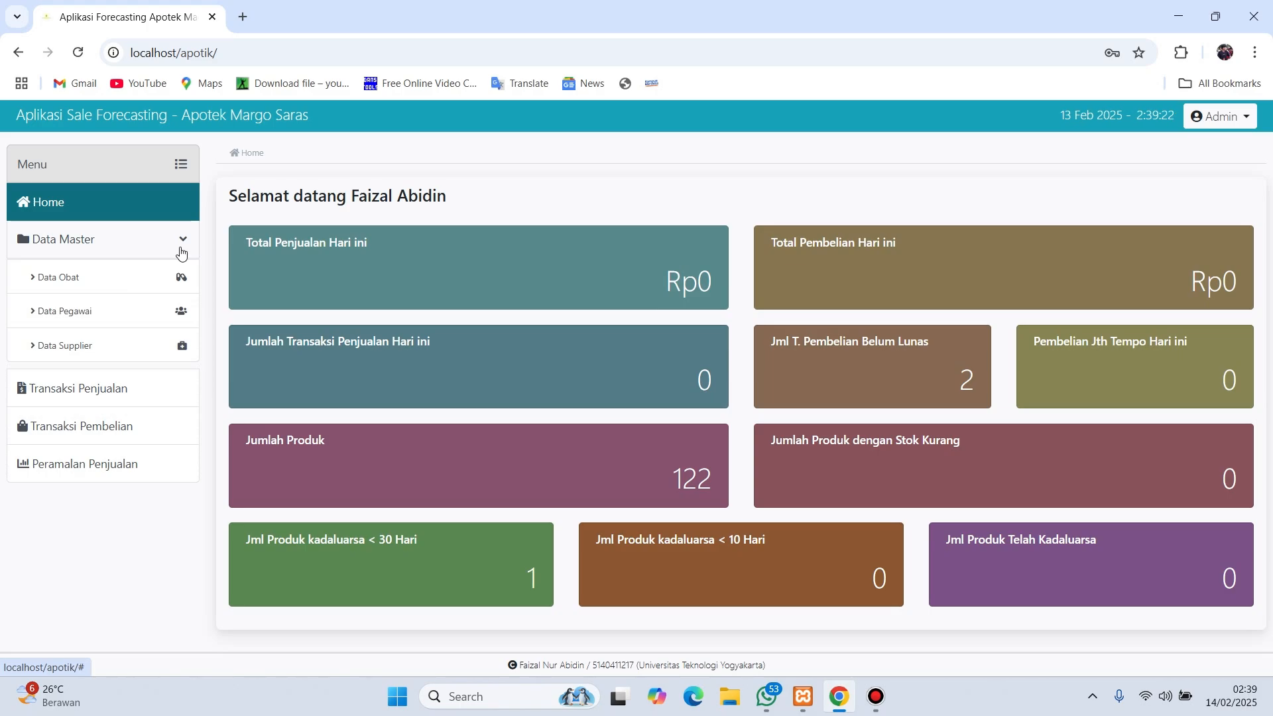
pyautogui.click(124, 280)
pyautogui.click(97, 320)
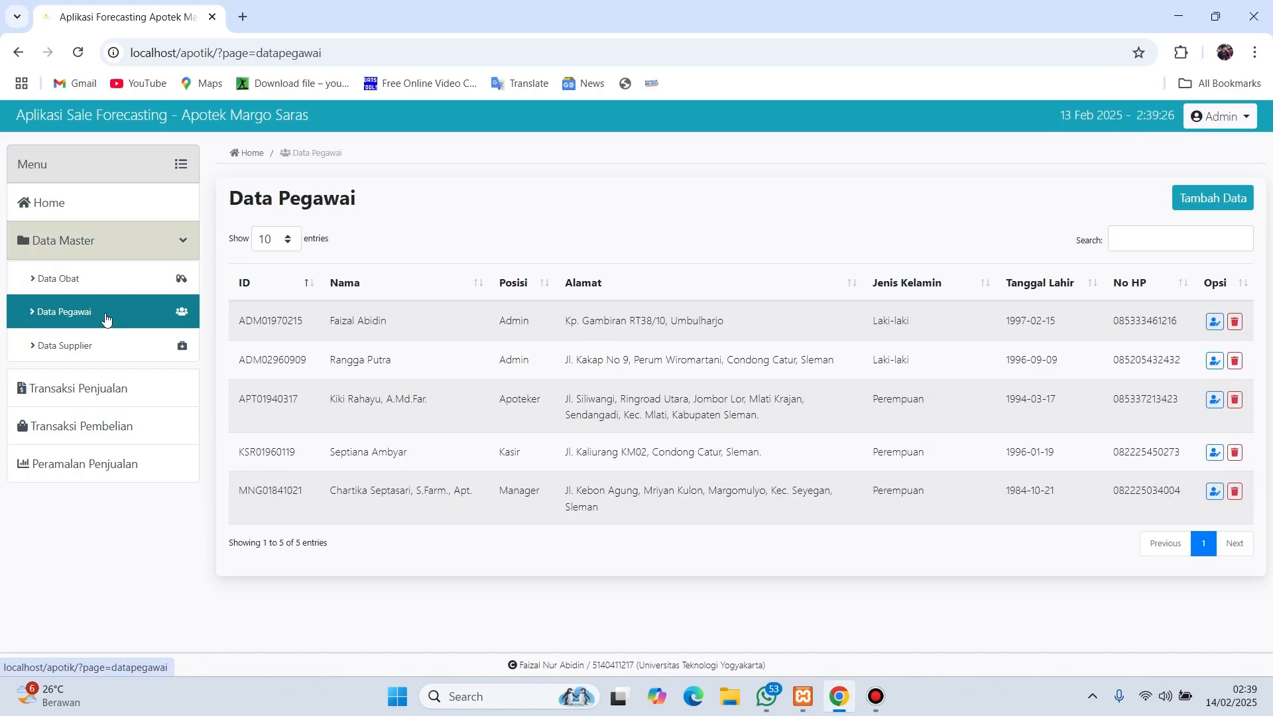
pyautogui.click(97, 351)
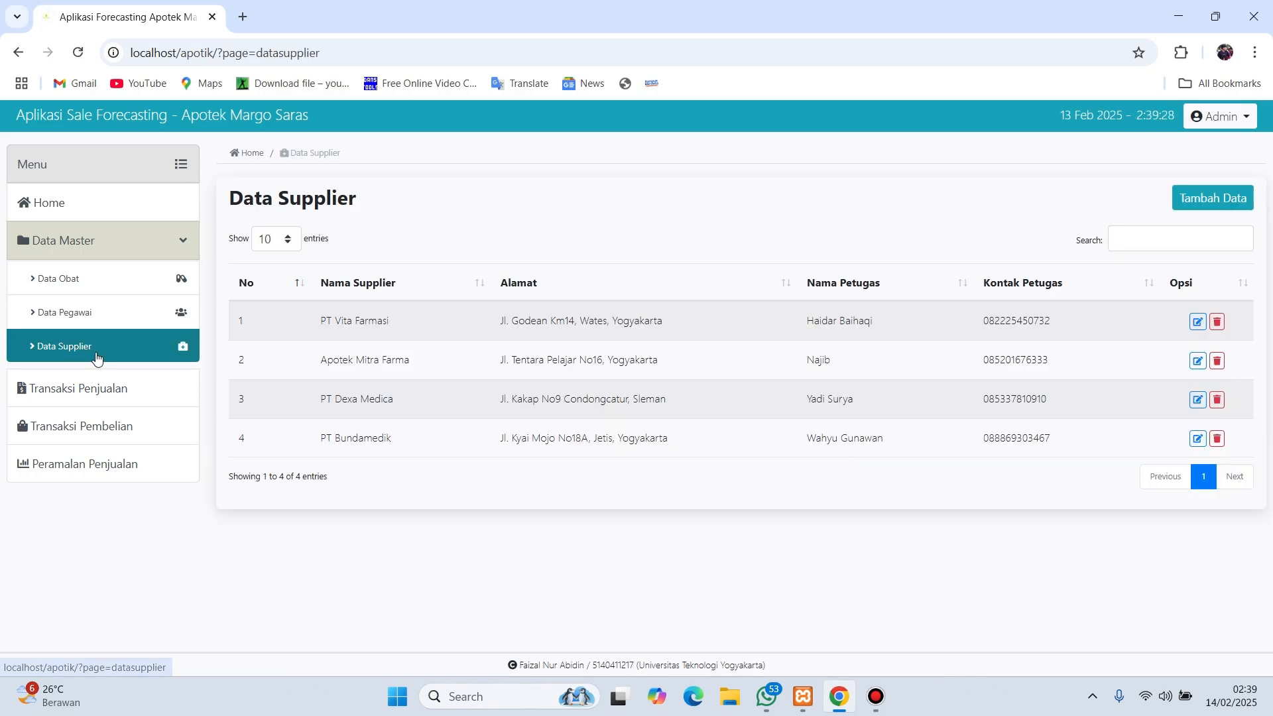
pyautogui.click(118, 214)
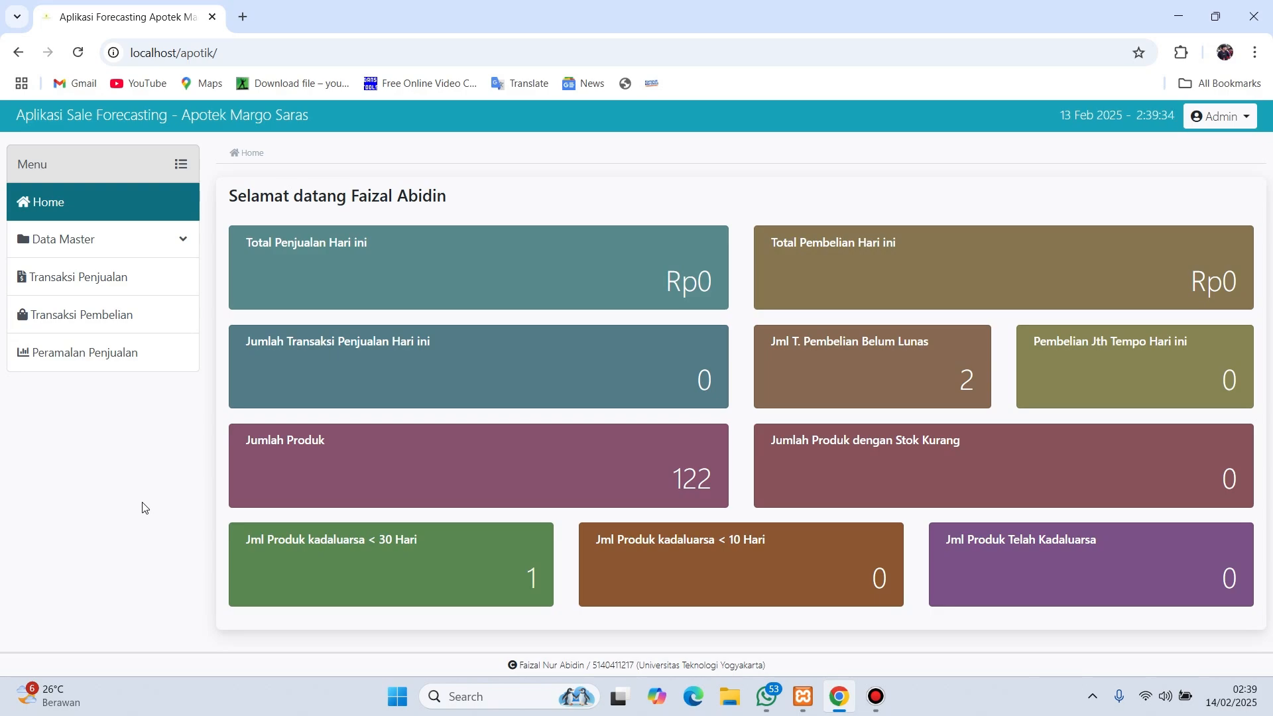
pyautogui.click(185, 254)
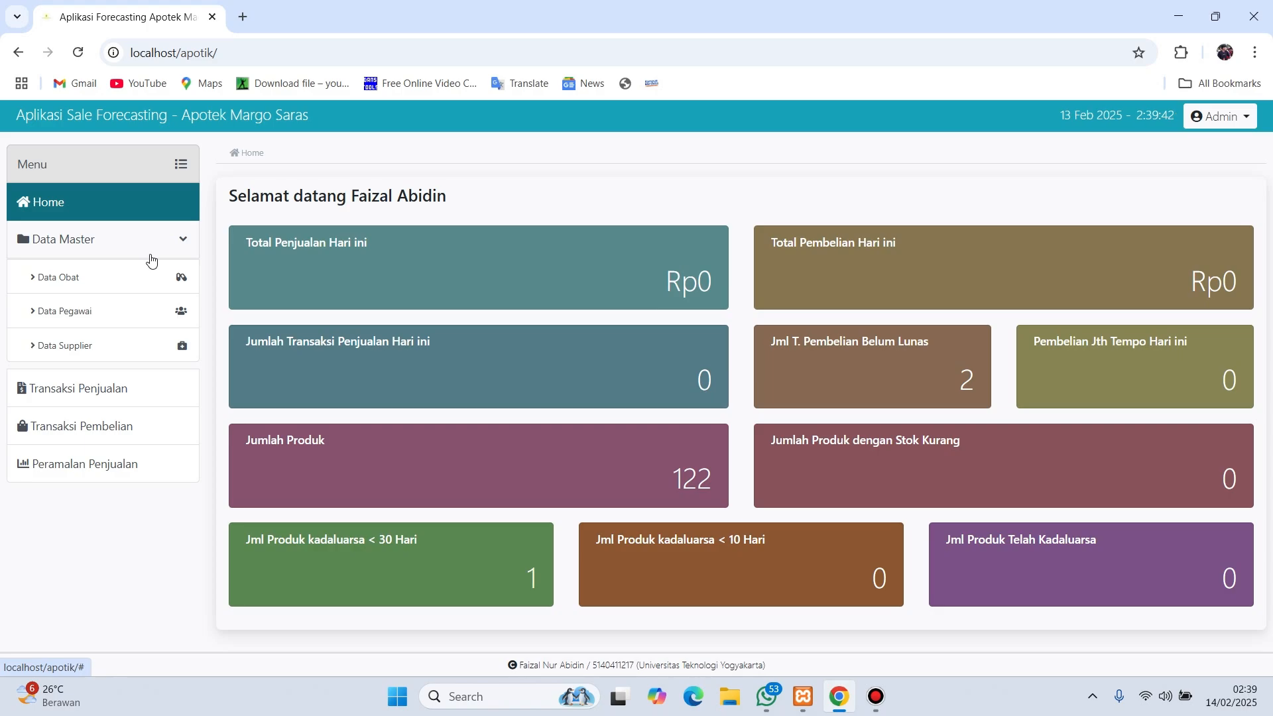
pyautogui.click(128, 279)
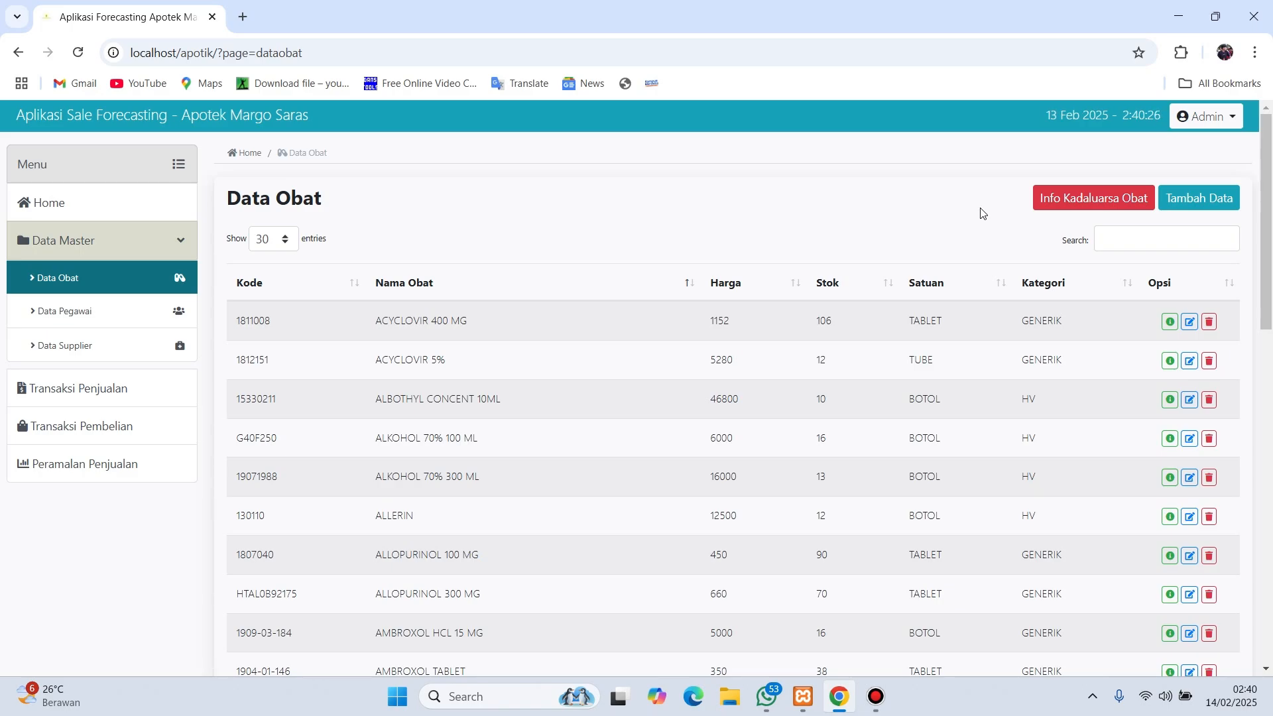
pyautogui.click(1055, 210)
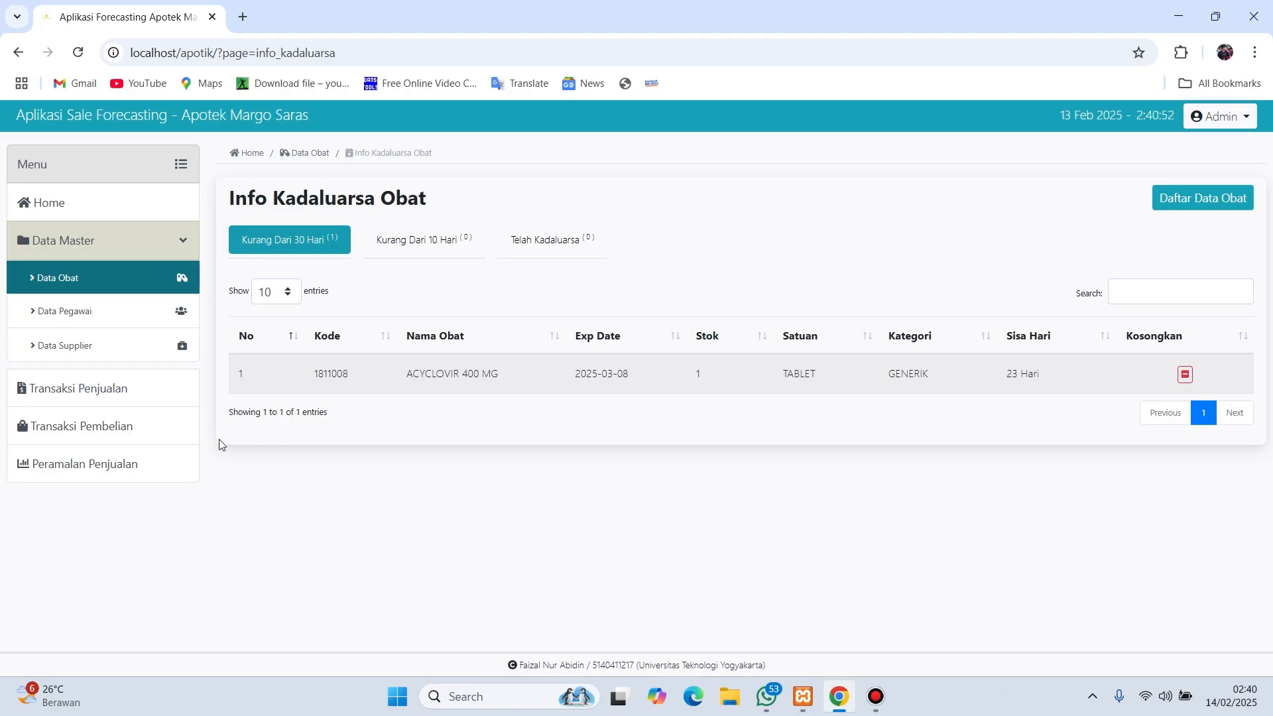
pyautogui.click(150, 435)
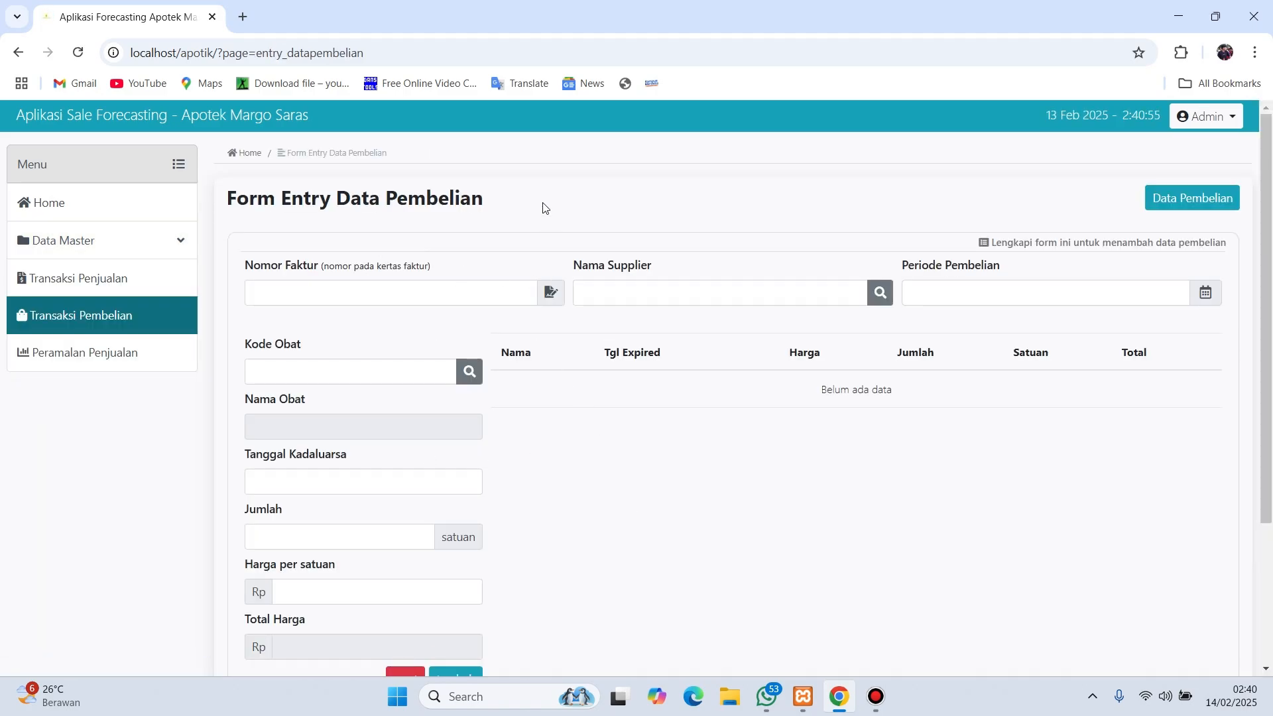
pyautogui.click(175, 241)
pyautogui.click(159, 283)
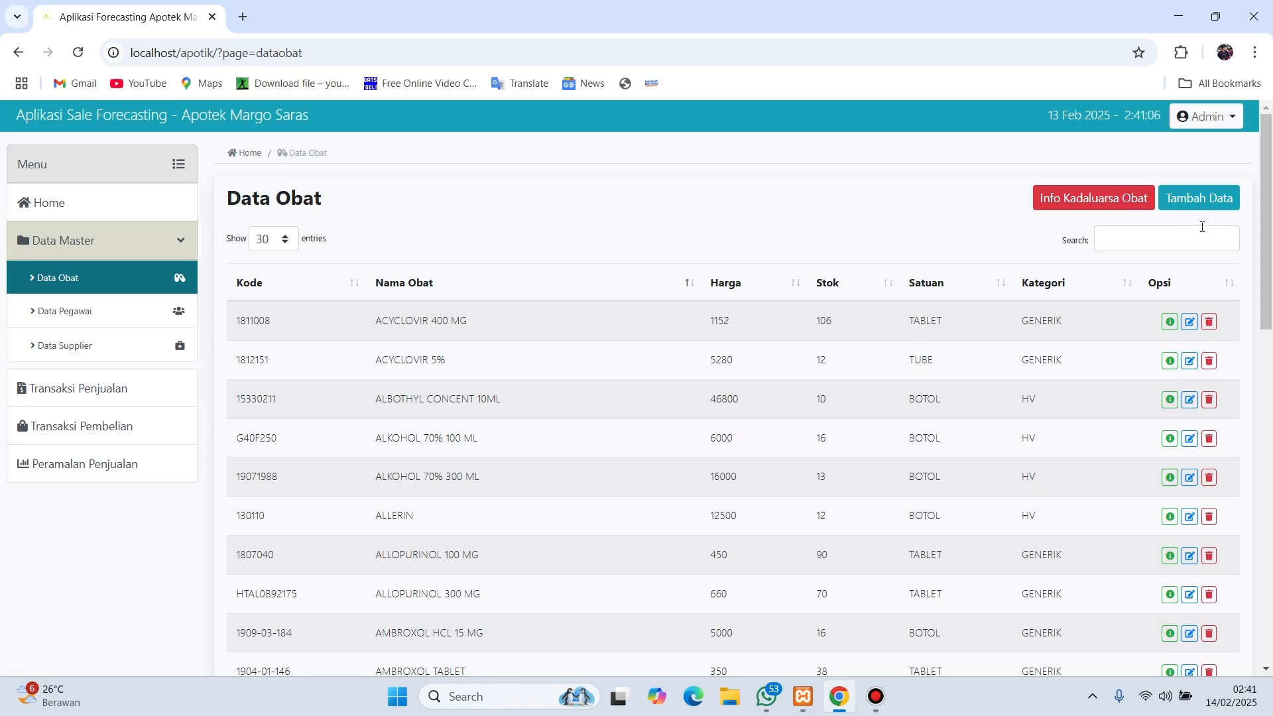
# - Start a new medicine record with code 189999 and name paramex
pyautogui.click(1201, 198)
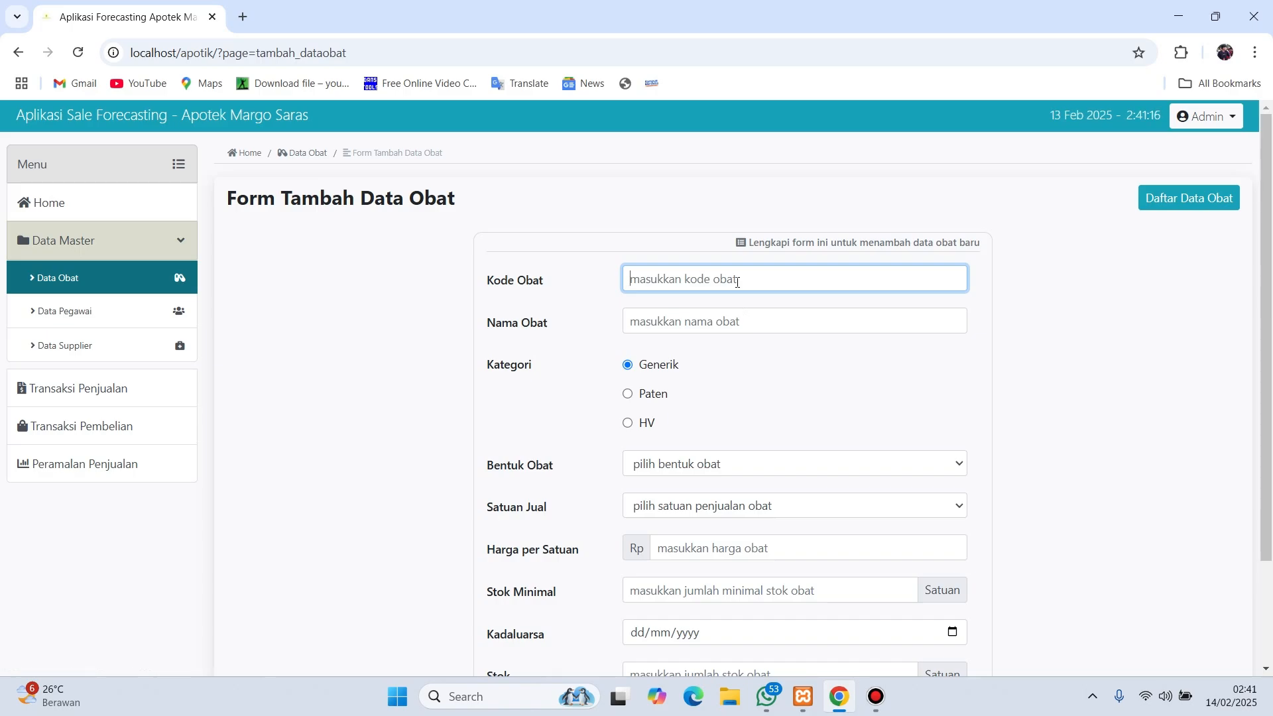
pyautogui.write('189999')
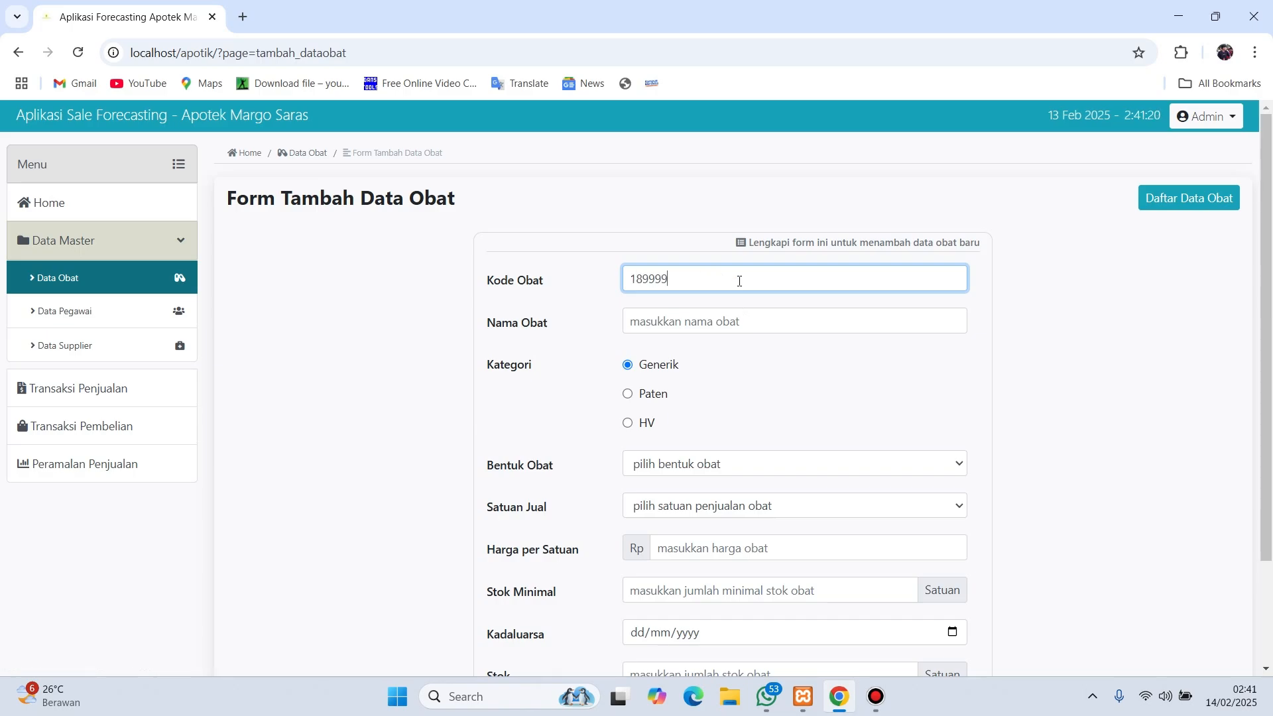
pyautogui.click(714, 326)
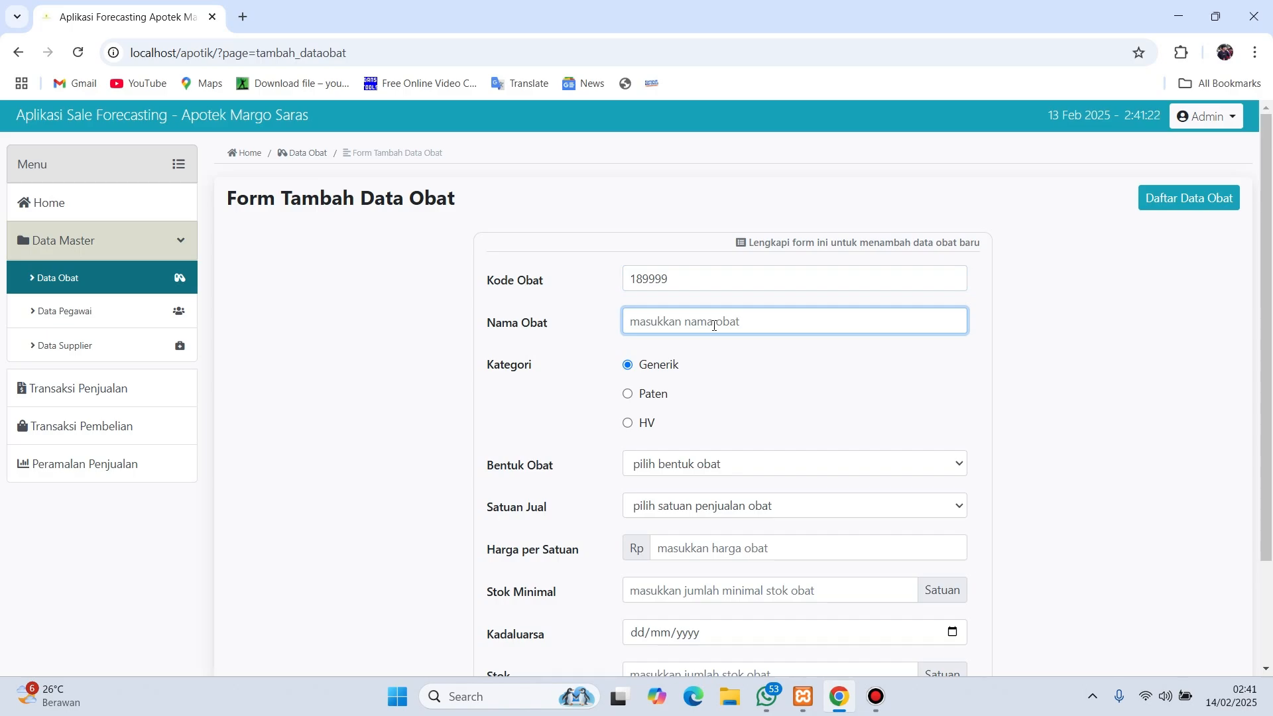
pyautogui.write('o')
pyautogui.press('BackSpace')
pyautogui.write('paramex')
# - Set both the dosage form and the selling unit to Tablet
pyautogui.scroll(-1, 713, 391)
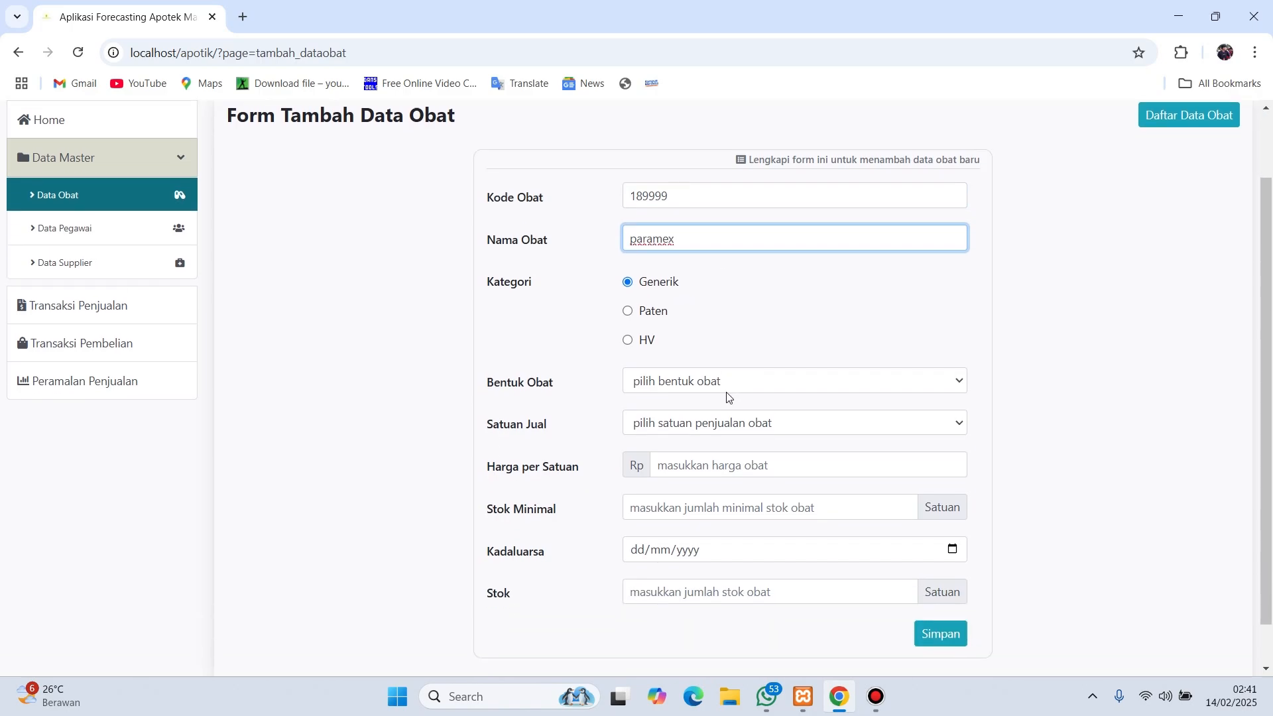
pyautogui.click(744, 395)
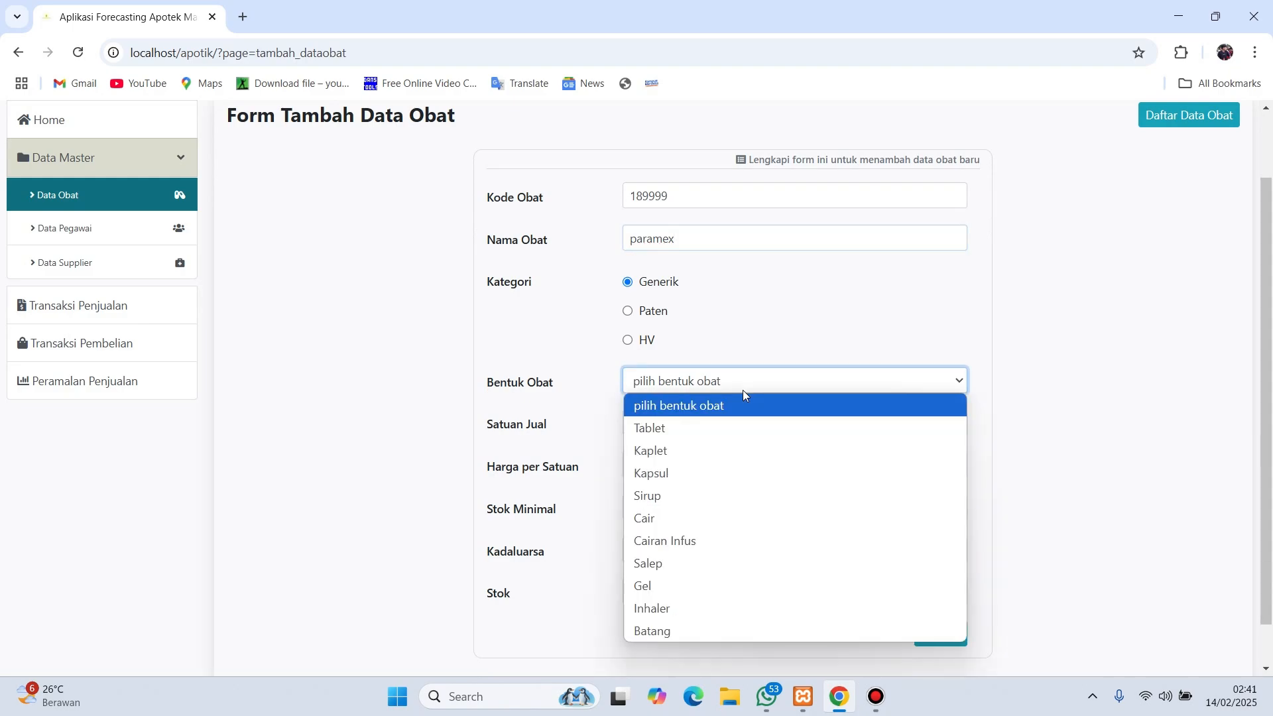
pyautogui.click(735, 426)
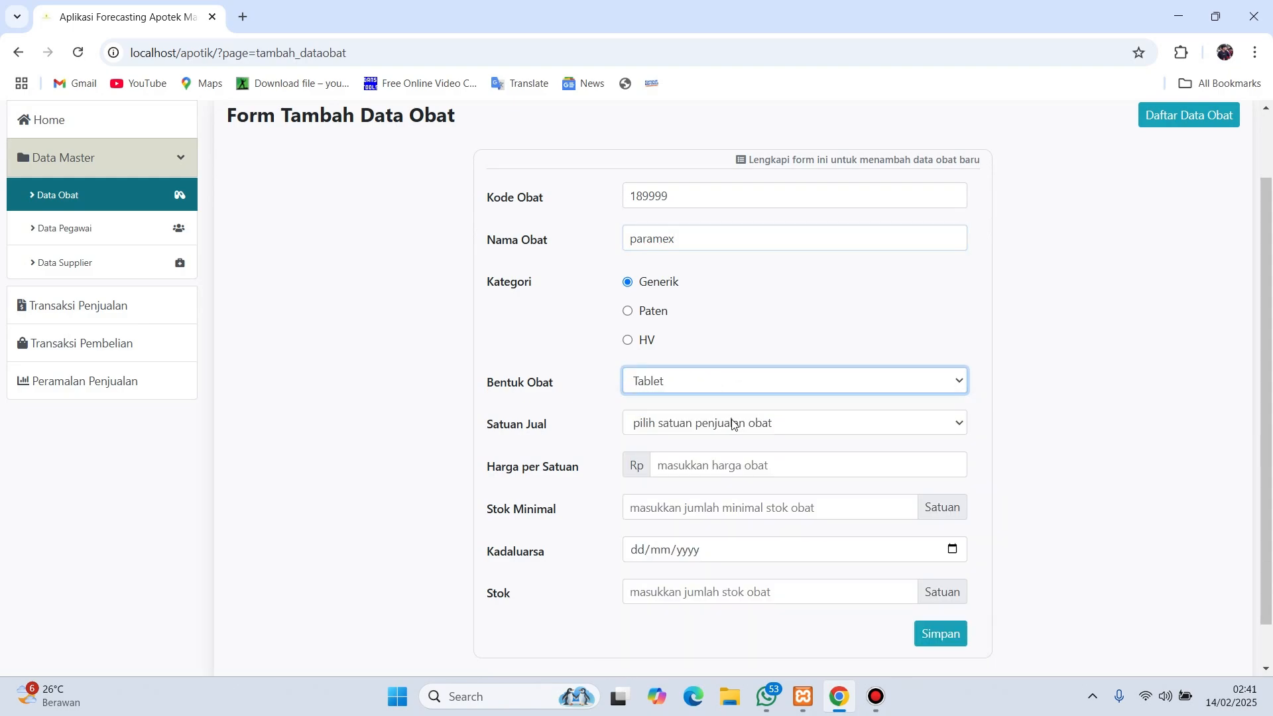
pyautogui.click(787, 432)
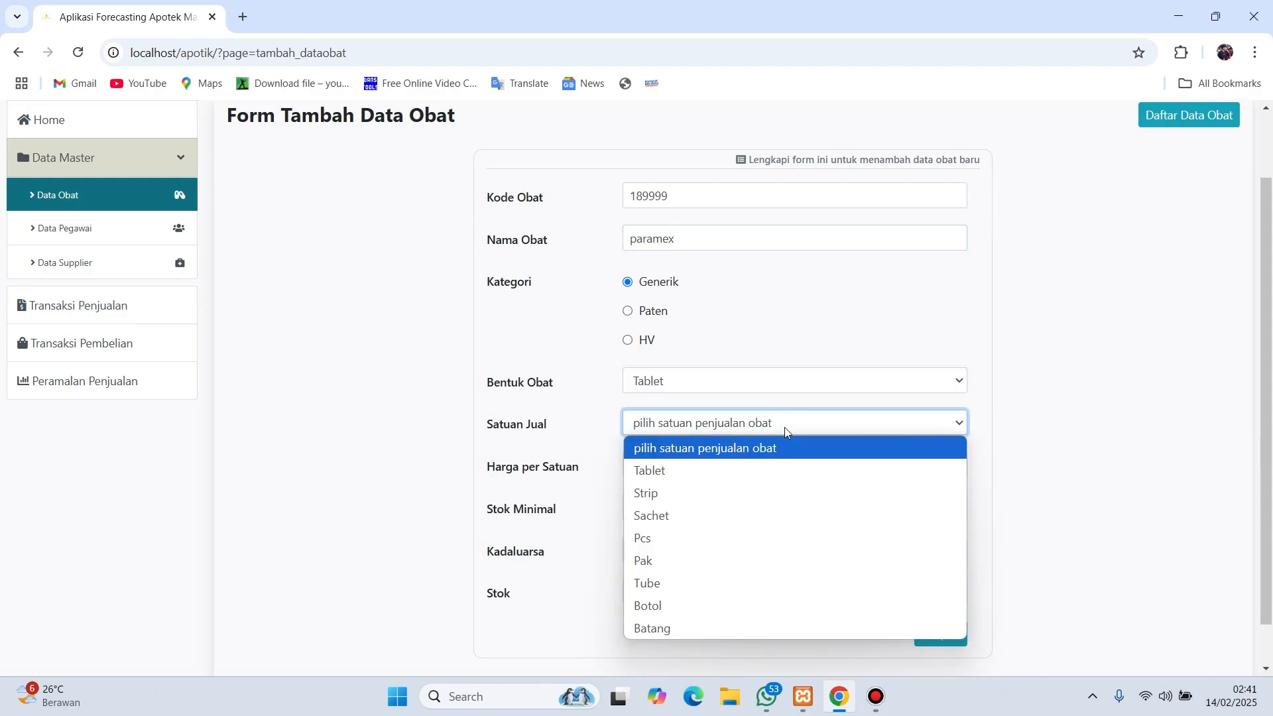
pyautogui.click(774, 466)
# - Enter price Rp 5000, minimum stock 10, expiry 14/04/2025, stock 15, and save
pyautogui.scroll(-1, 795, 466)
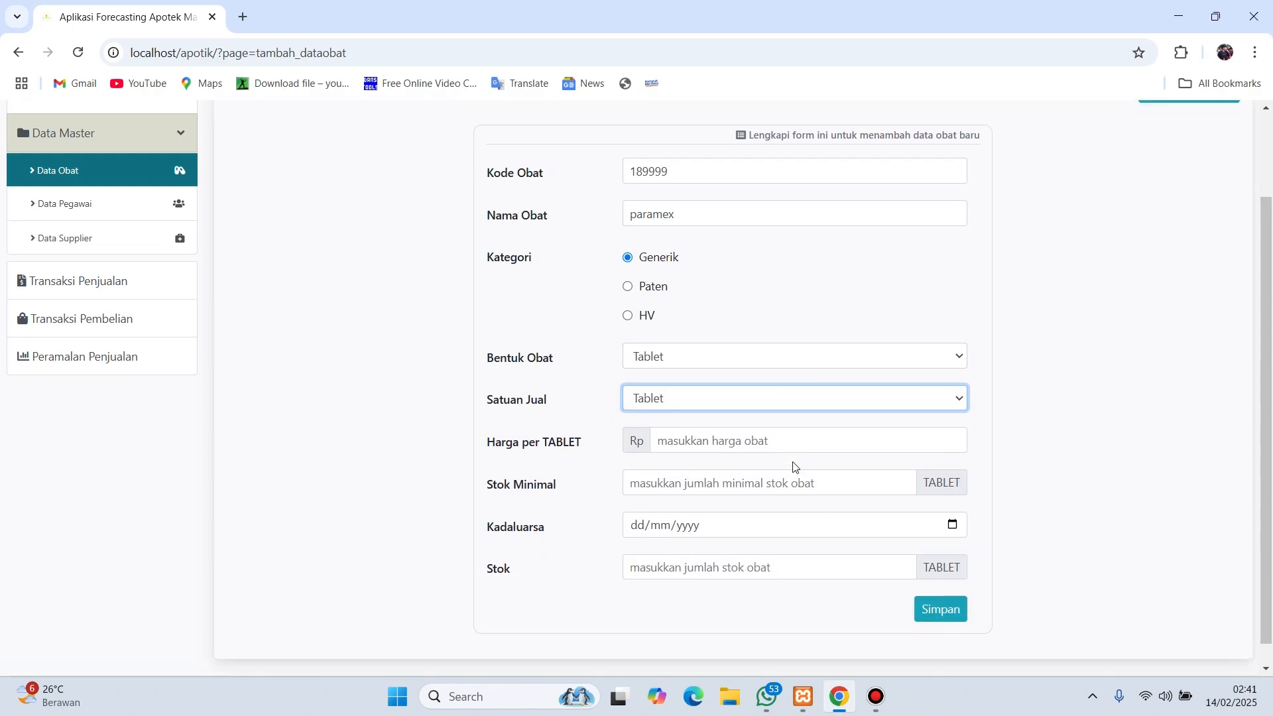
pyautogui.click(794, 420)
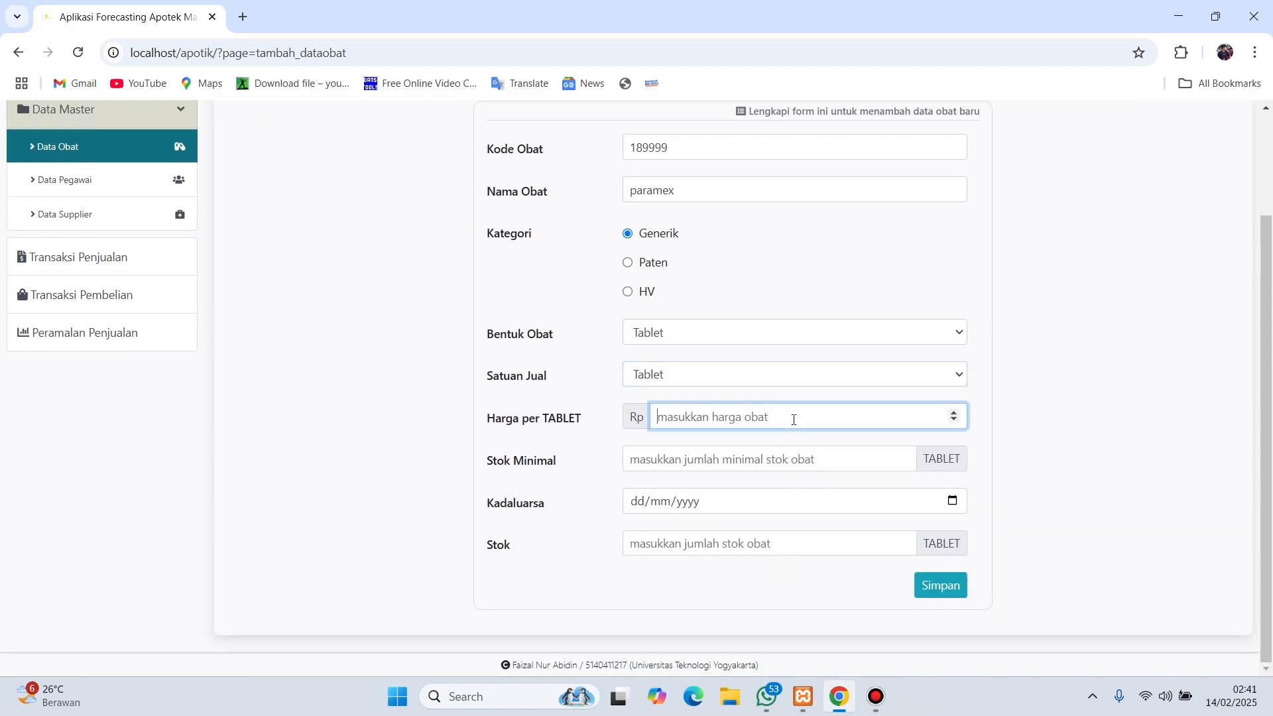
pyautogui.write('50')
pyautogui.write('00')
pyautogui.click(768, 455)
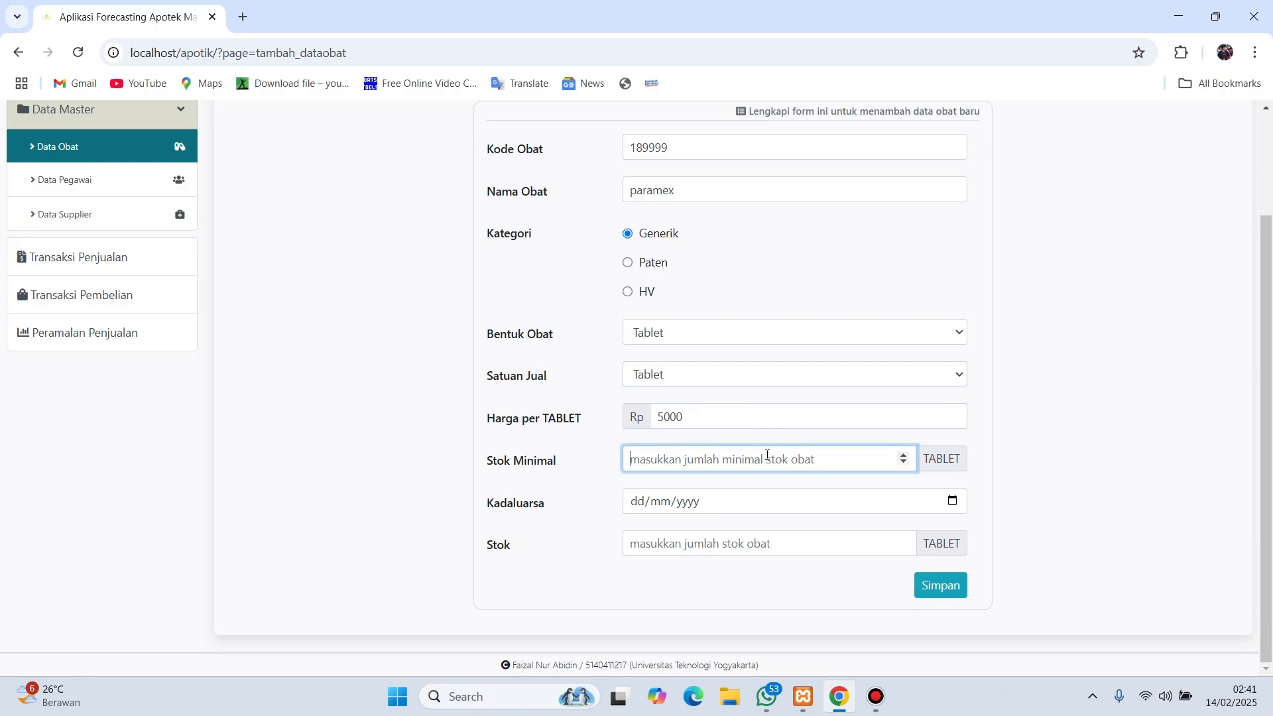
pyautogui.write('10')
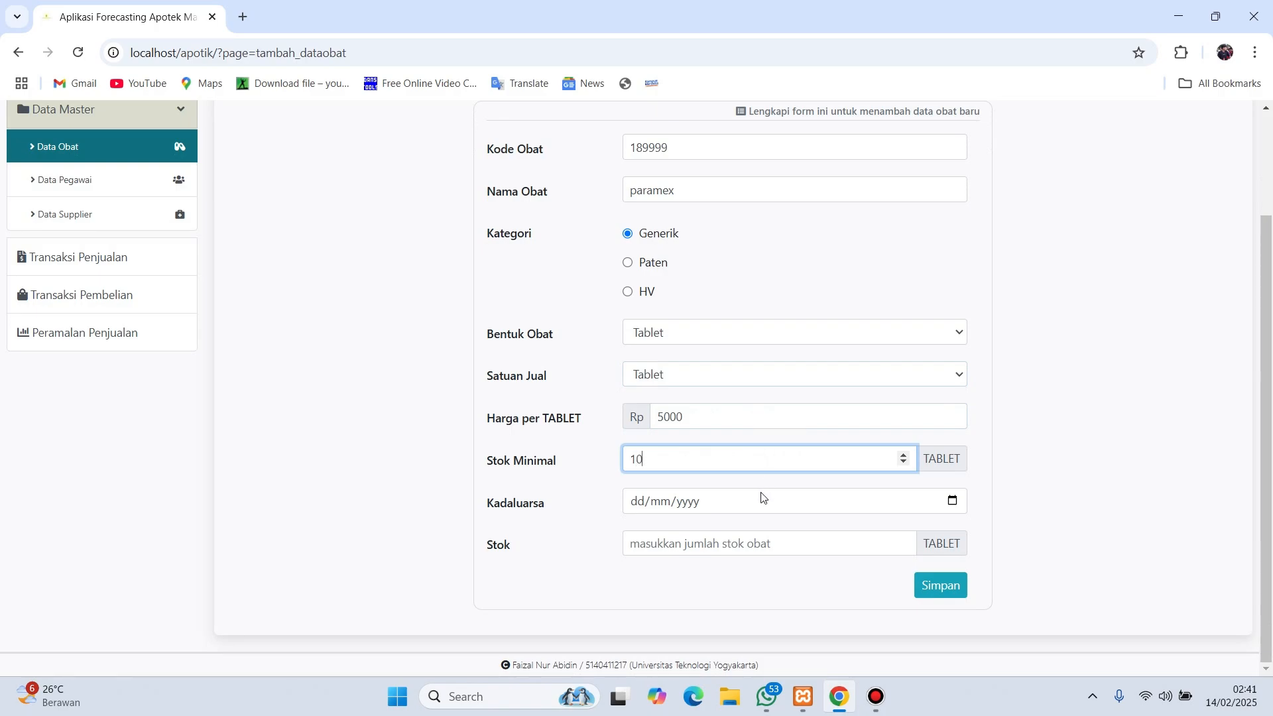
pyautogui.click(748, 510)
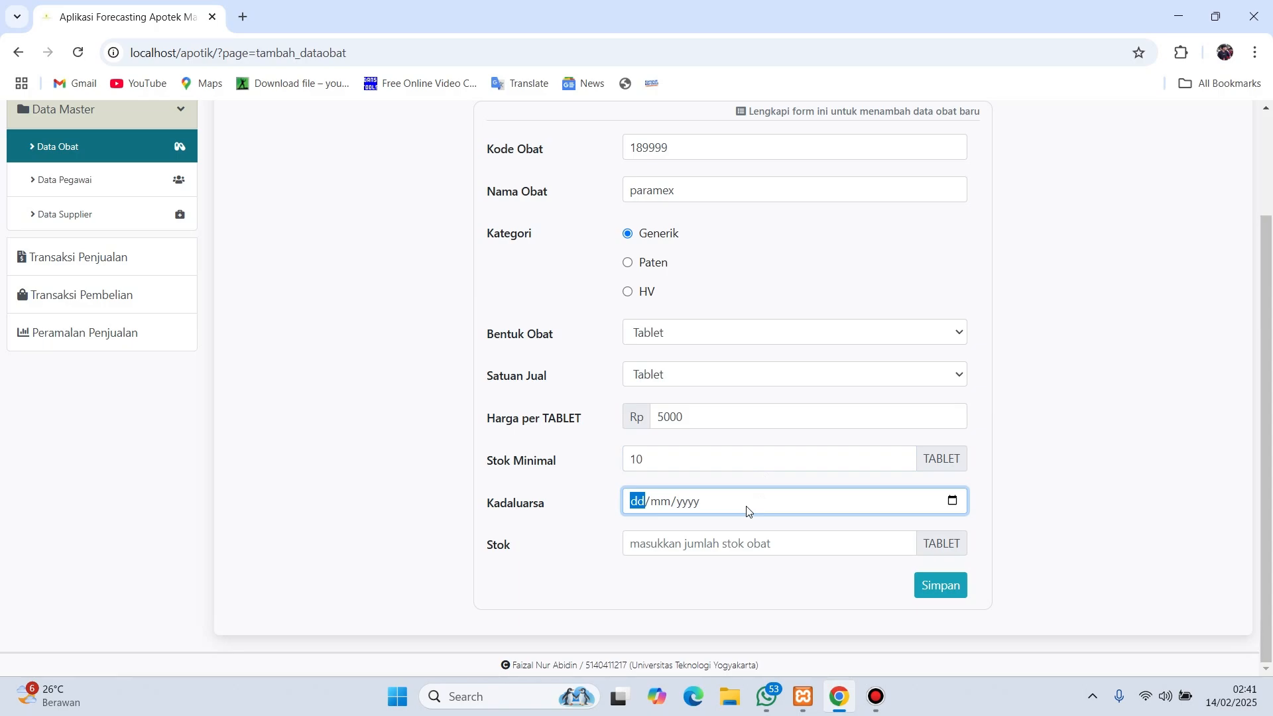
pyautogui.write('14/')
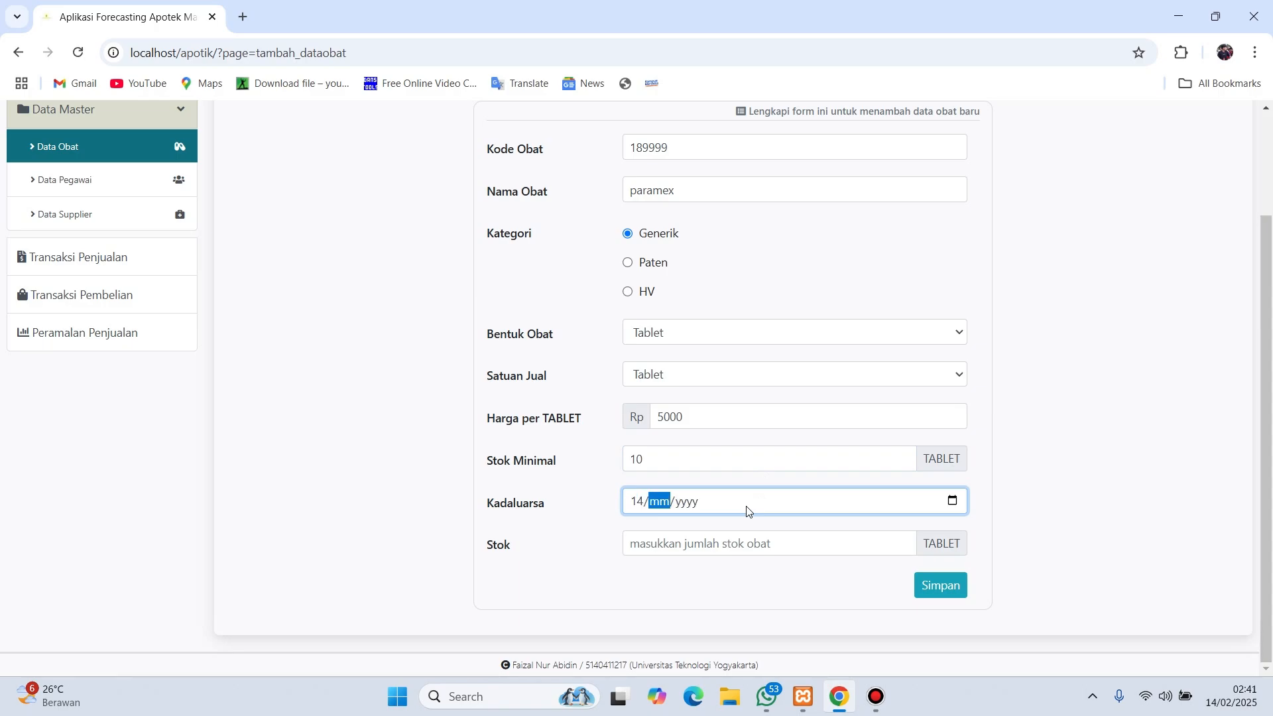
pyautogui.write('04/2025')
pyautogui.click(788, 549)
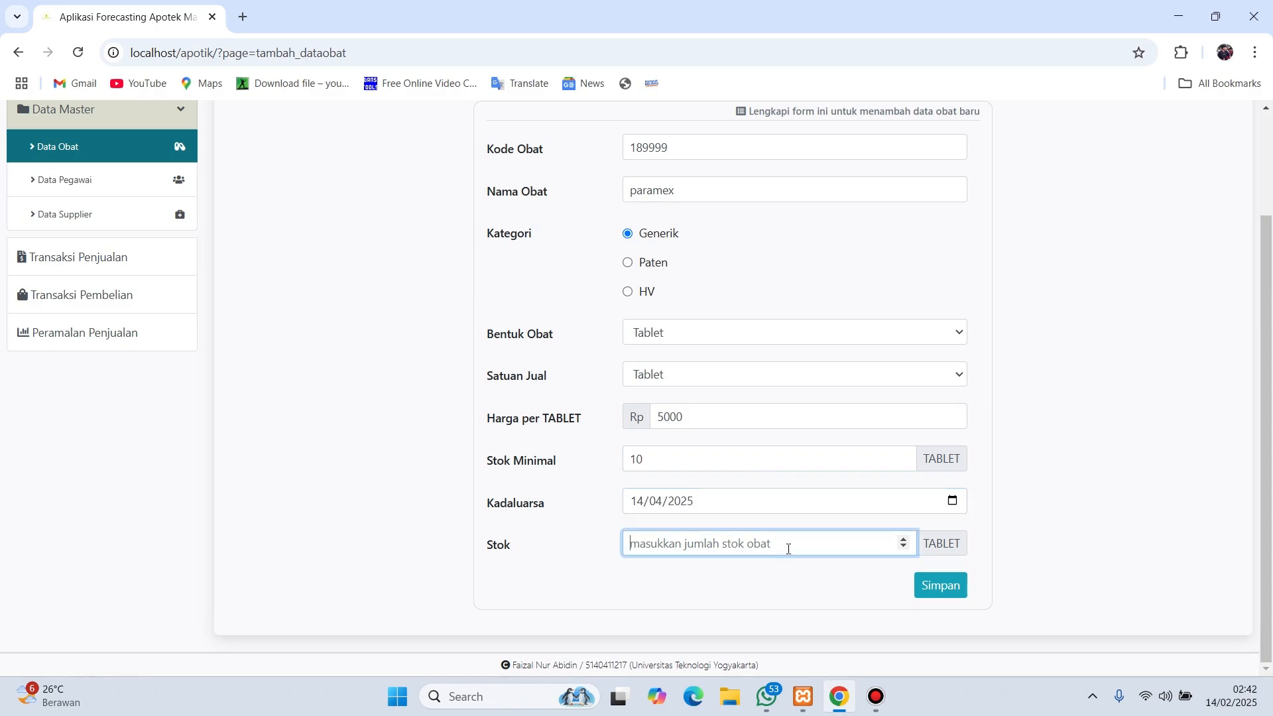
pyautogui.write('15')
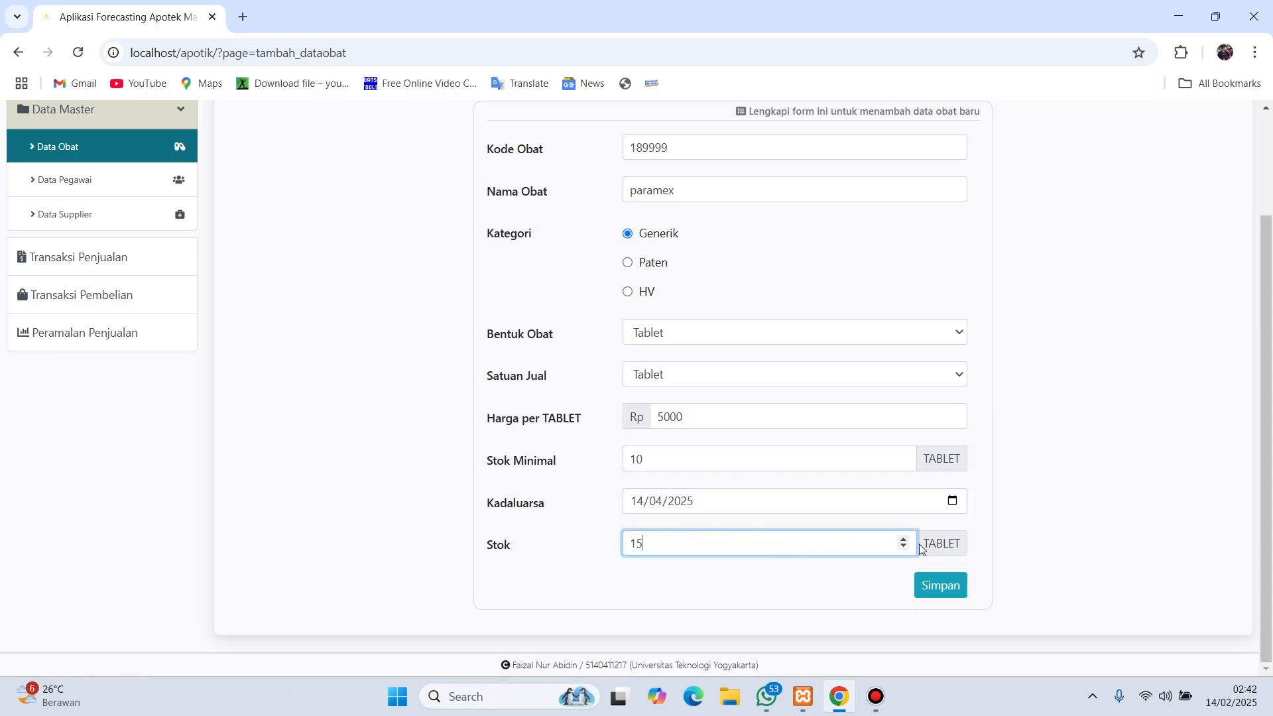
pyautogui.click(950, 586)
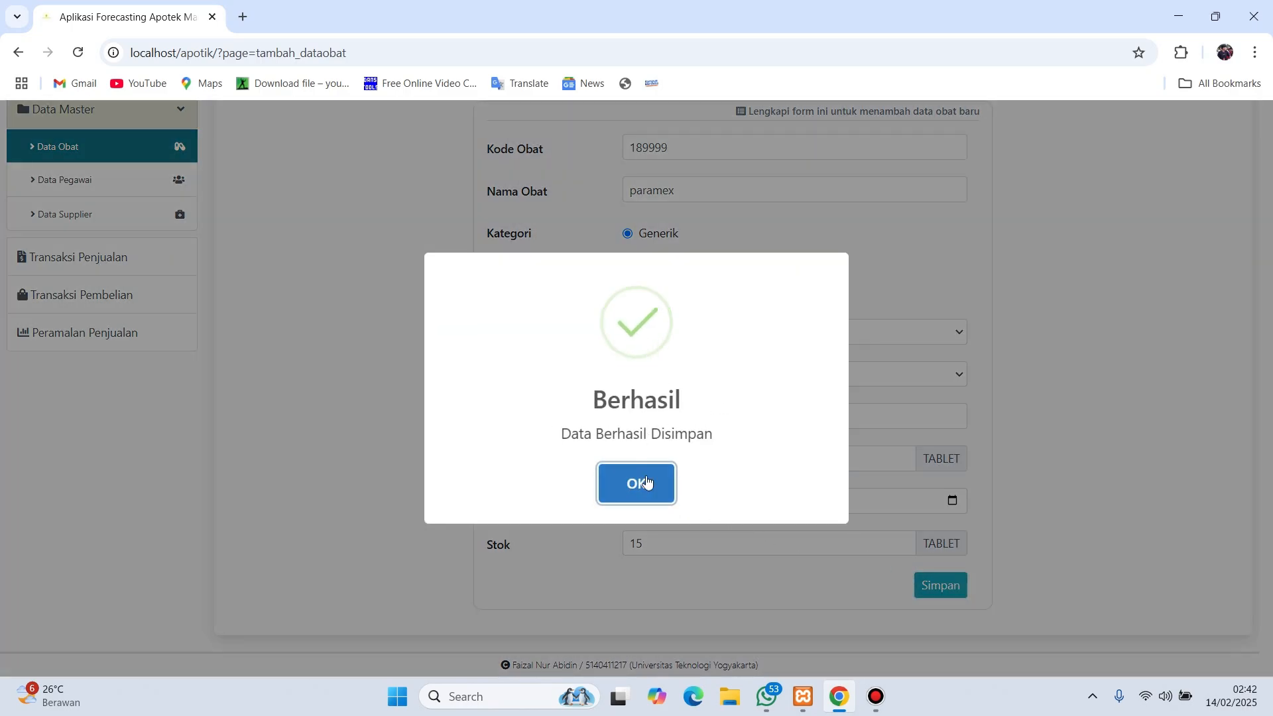
pyautogui.click(647, 483)
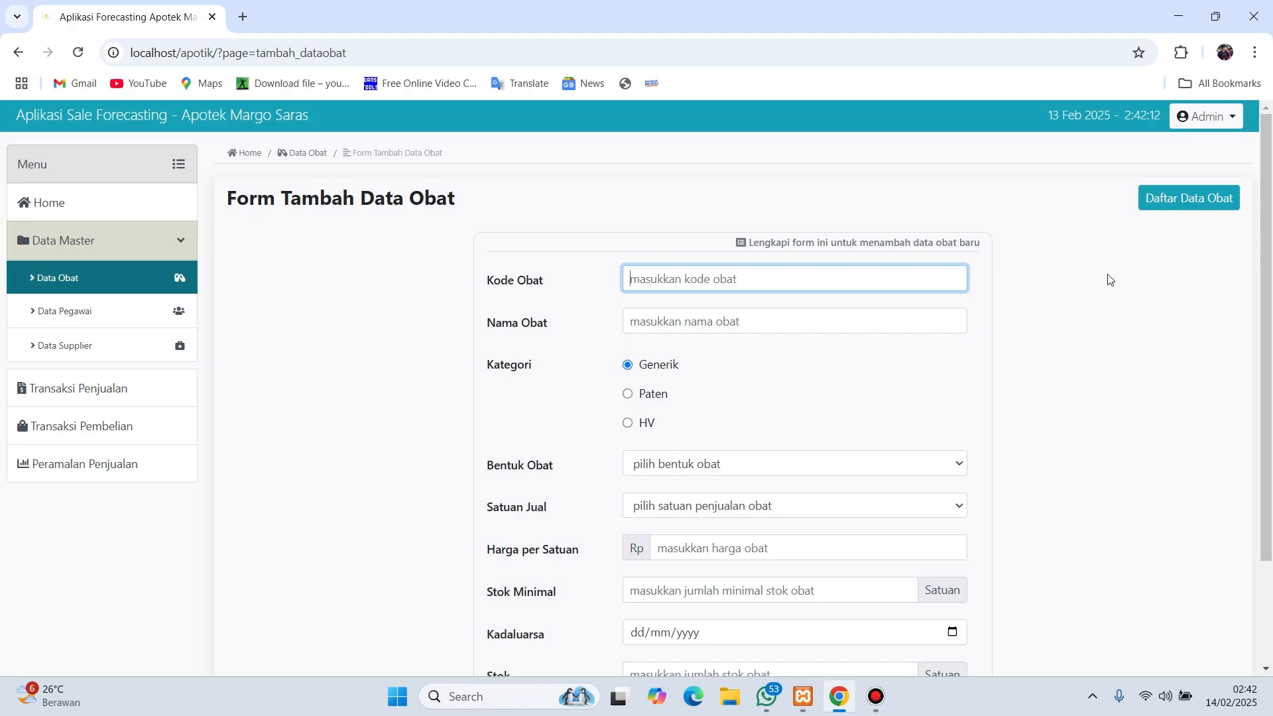
# - Search the medicine list for 189 and view the PARAMEX details
pyautogui.click(1168, 206)
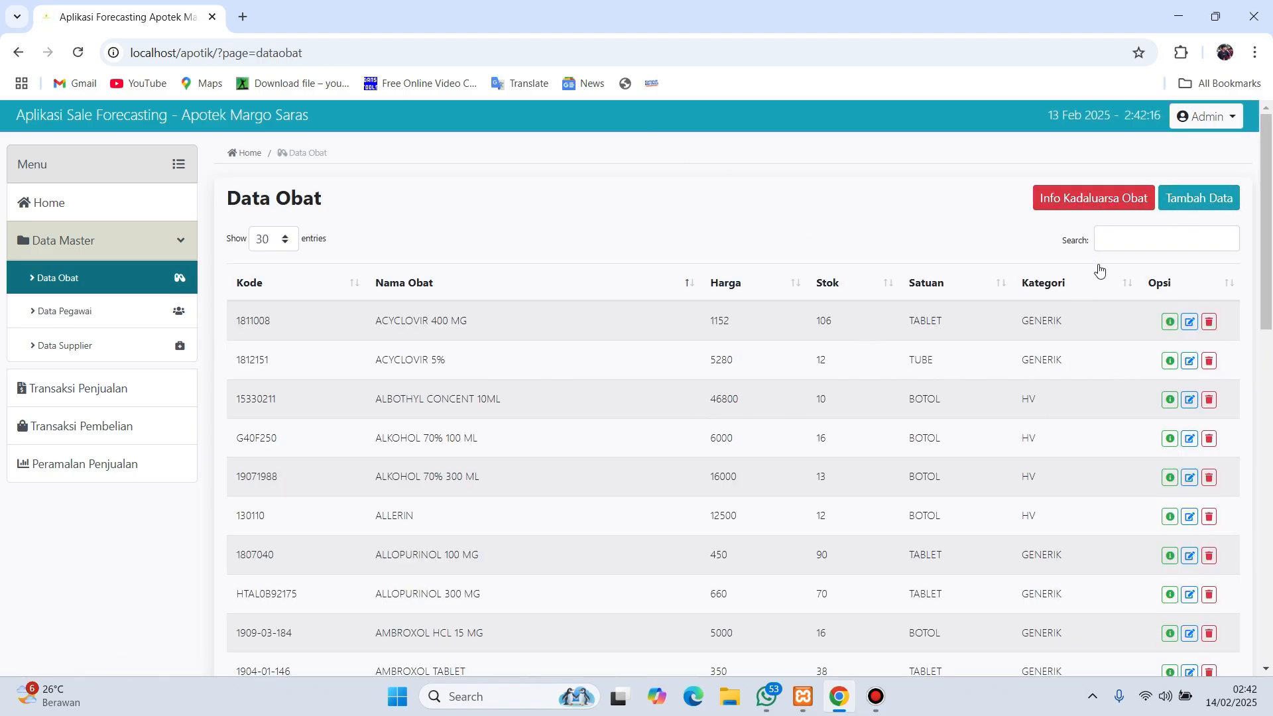
pyautogui.click(1127, 239)
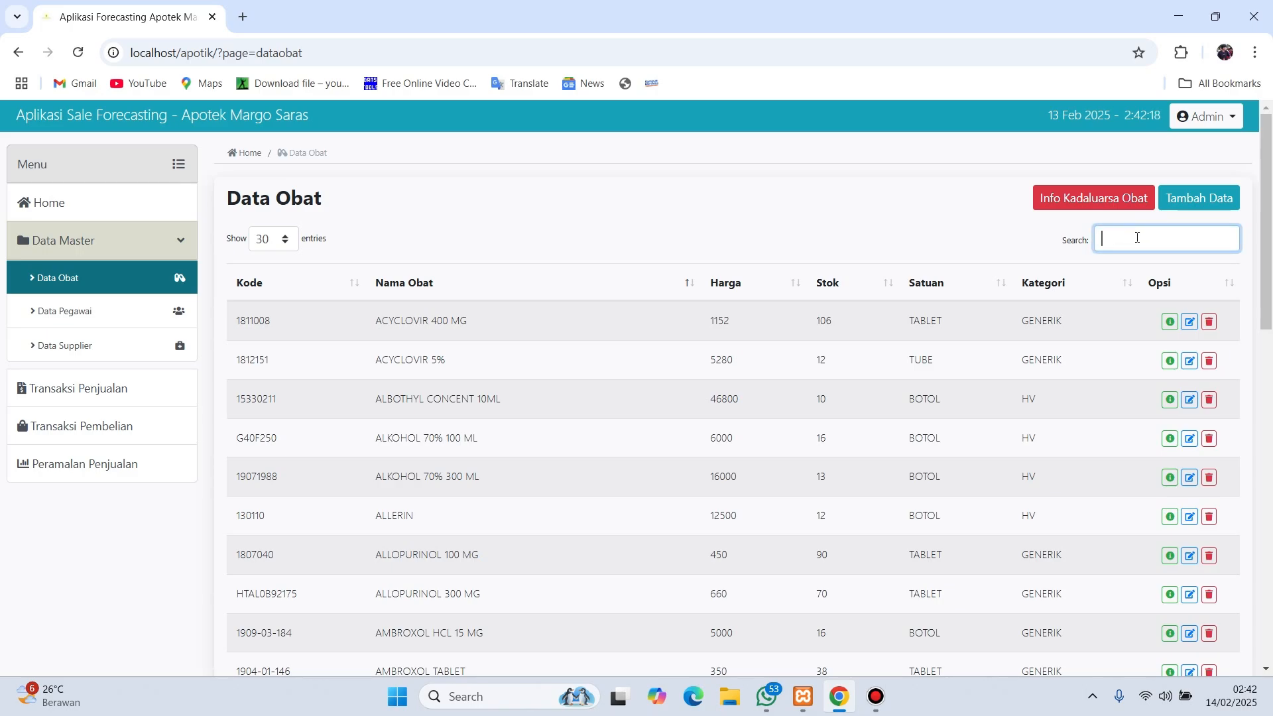
pyautogui.write('189')
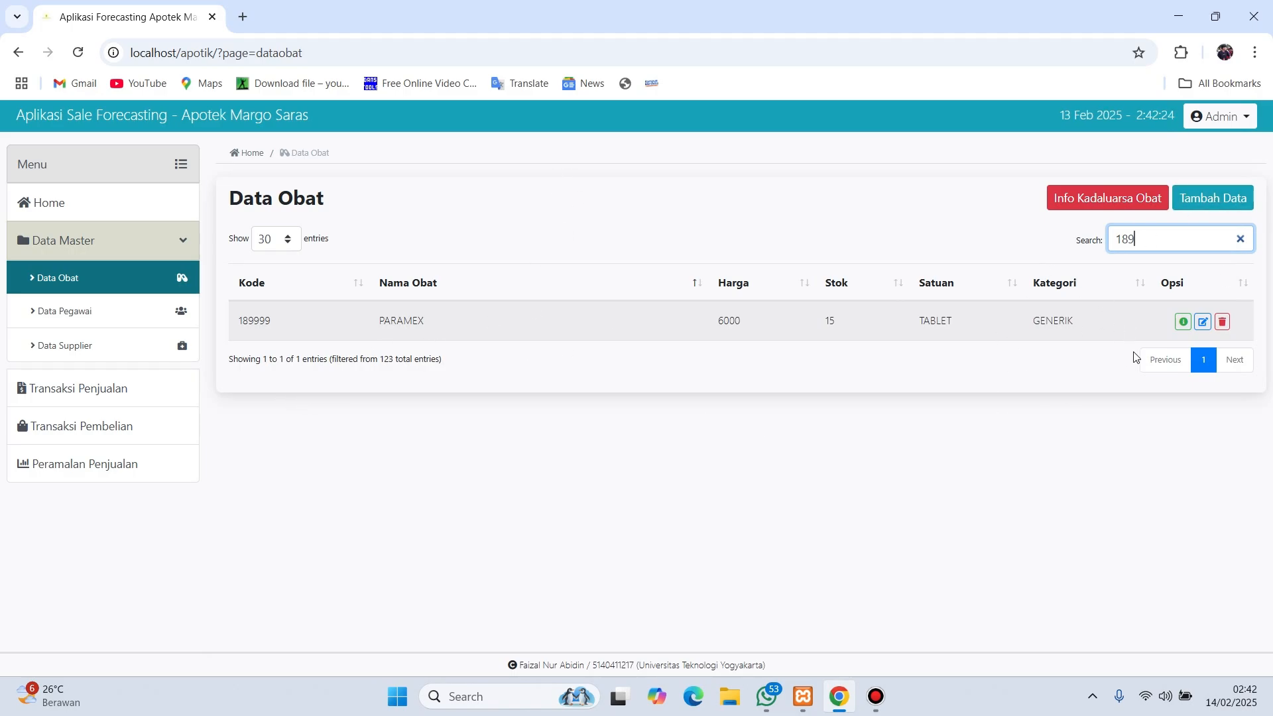
pyautogui.click(1184, 323)
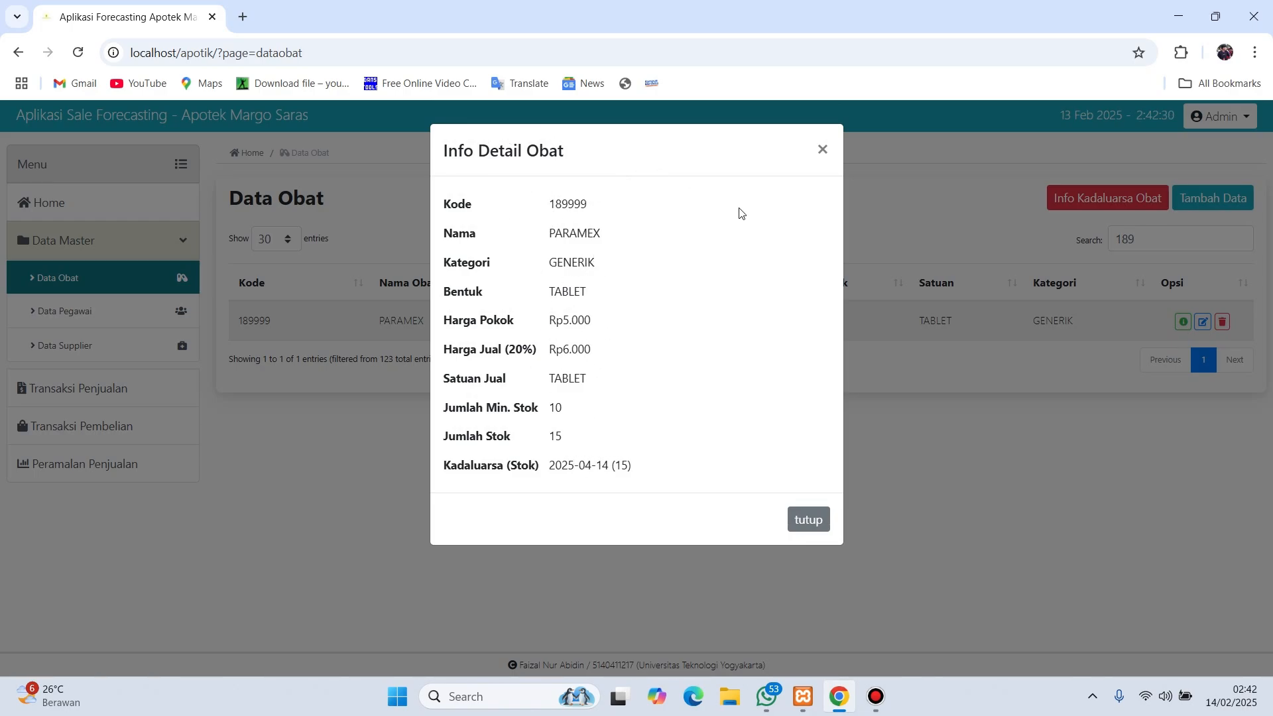
pyautogui.click(824, 154)
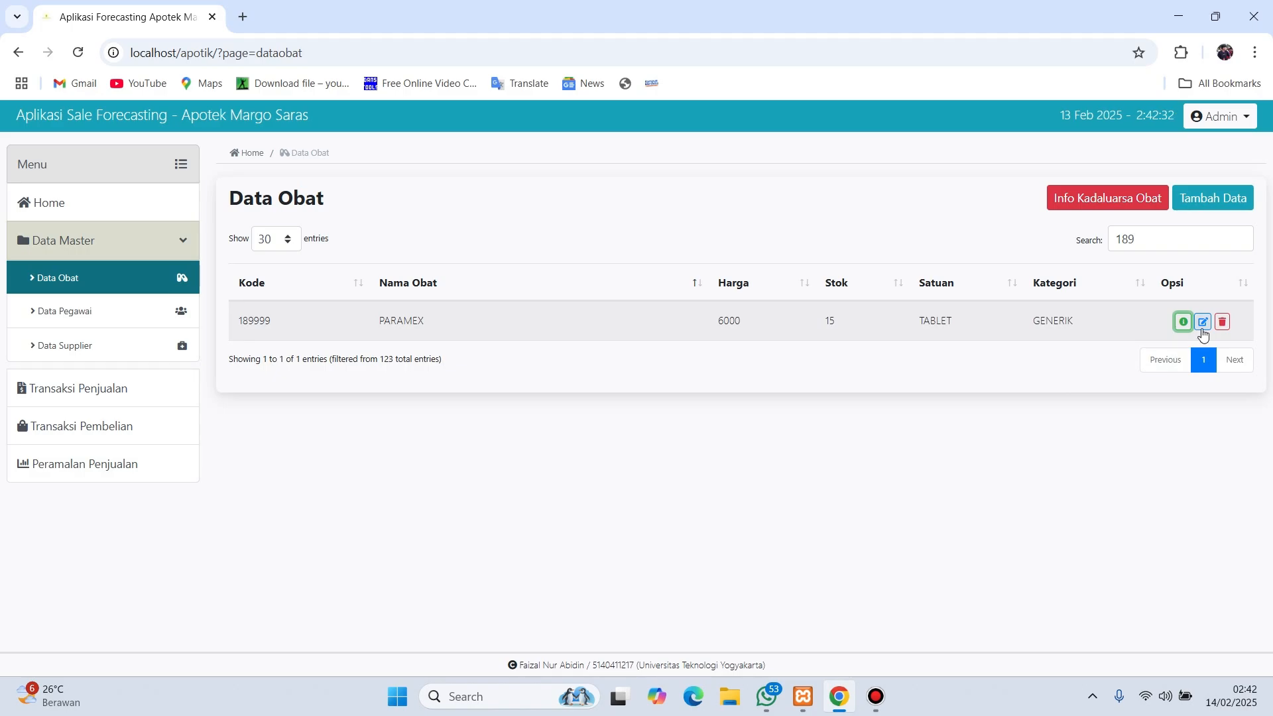
# - Look at PARAMEX's edit form, return, and narrow the search to 1899
pyautogui.click(1203, 322)
pyautogui.scroll(-2, 696, 401)
pyautogui.scroll(2, 697, 399)
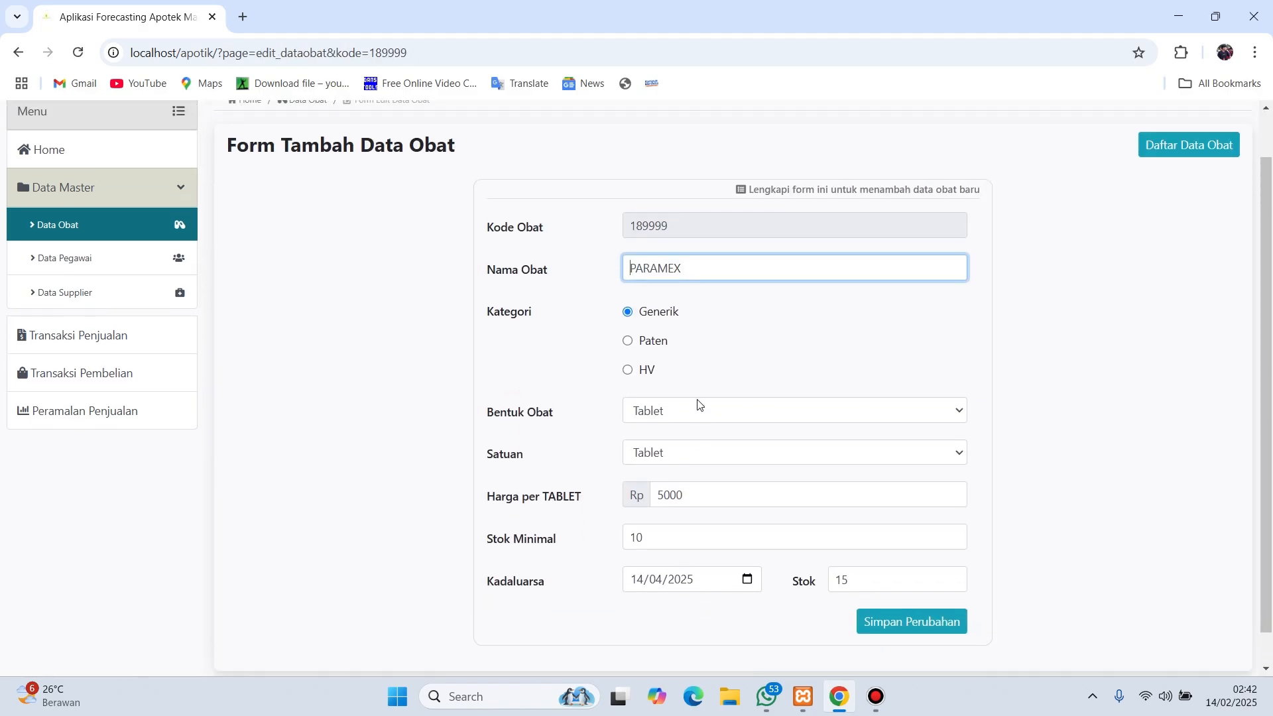
pyautogui.click(19, 53)
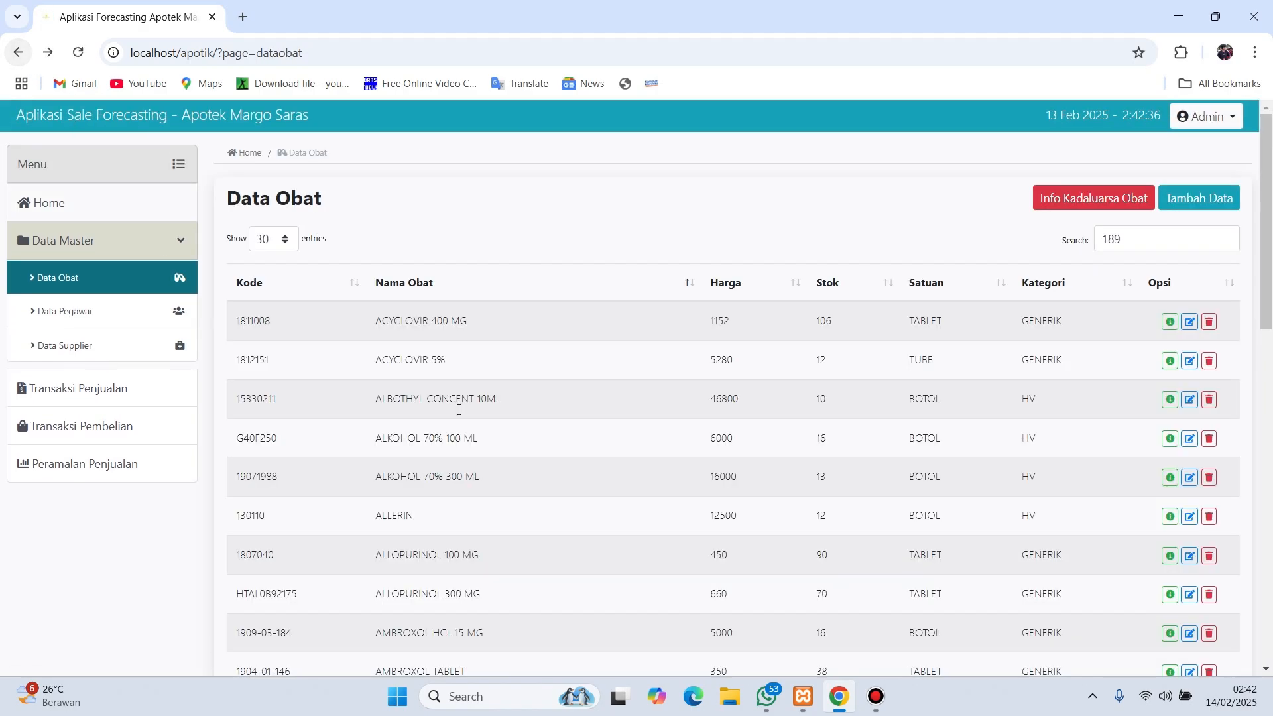
pyautogui.click(1151, 250)
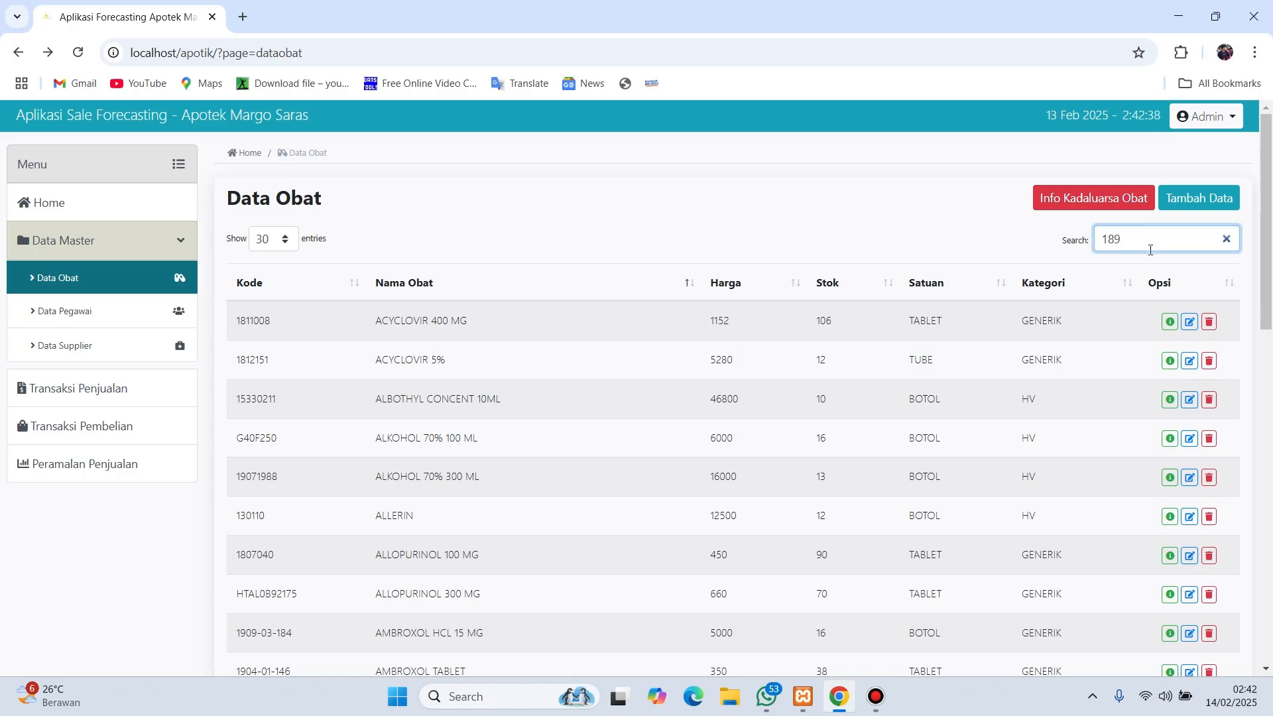
pyautogui.write('9')
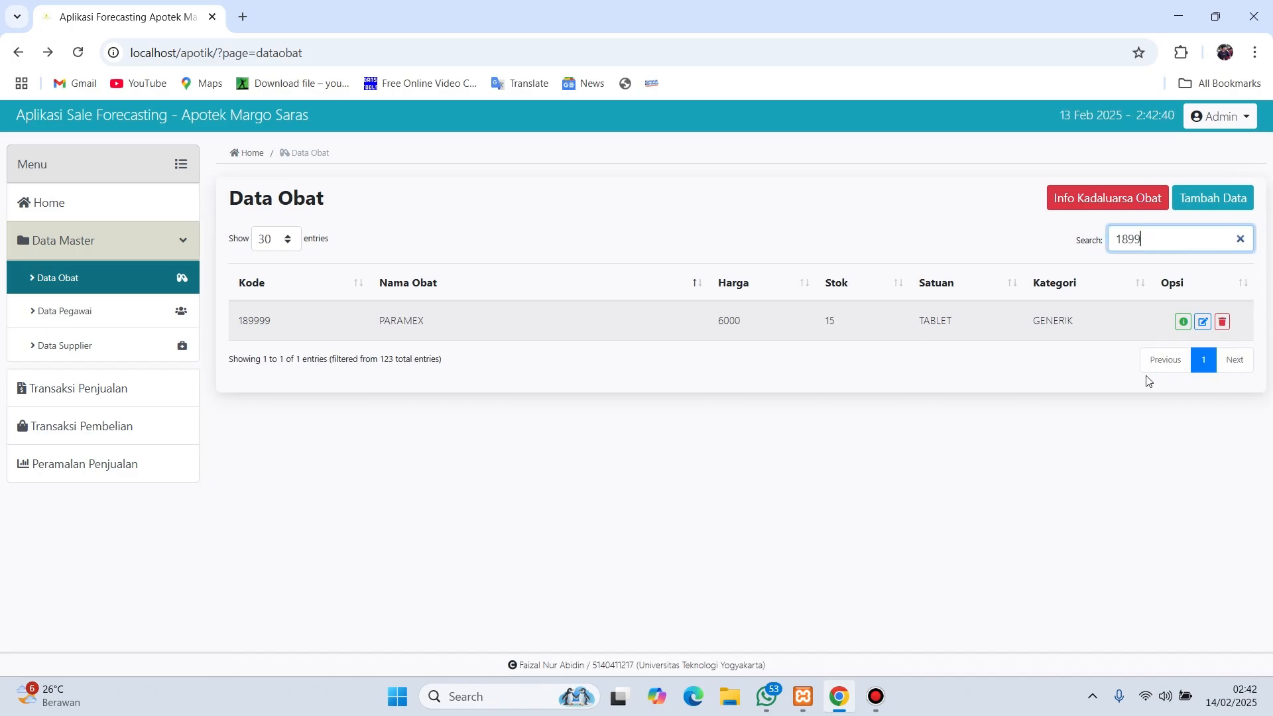
# - Delete PARAMEX from the medicine list and confirm
pyautogui.click(1224, 322)
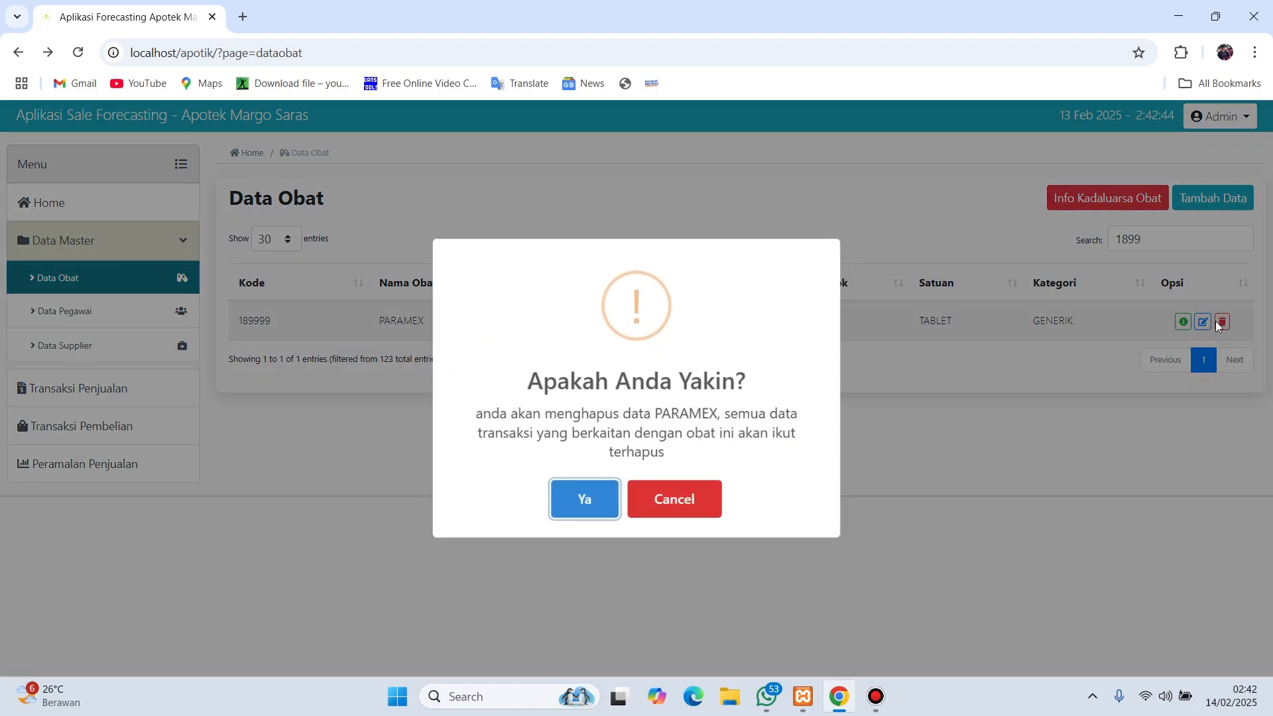
pyautogui.click(583, 502)
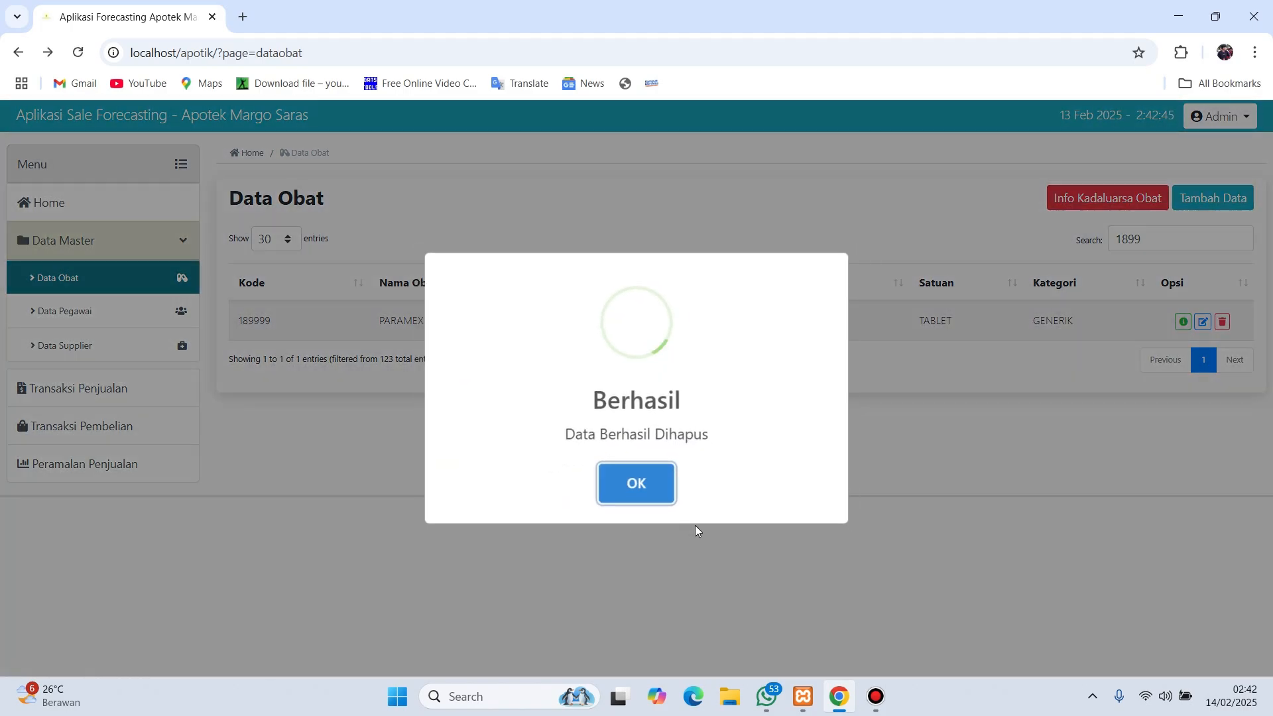
pyautogui.click(661, 475)
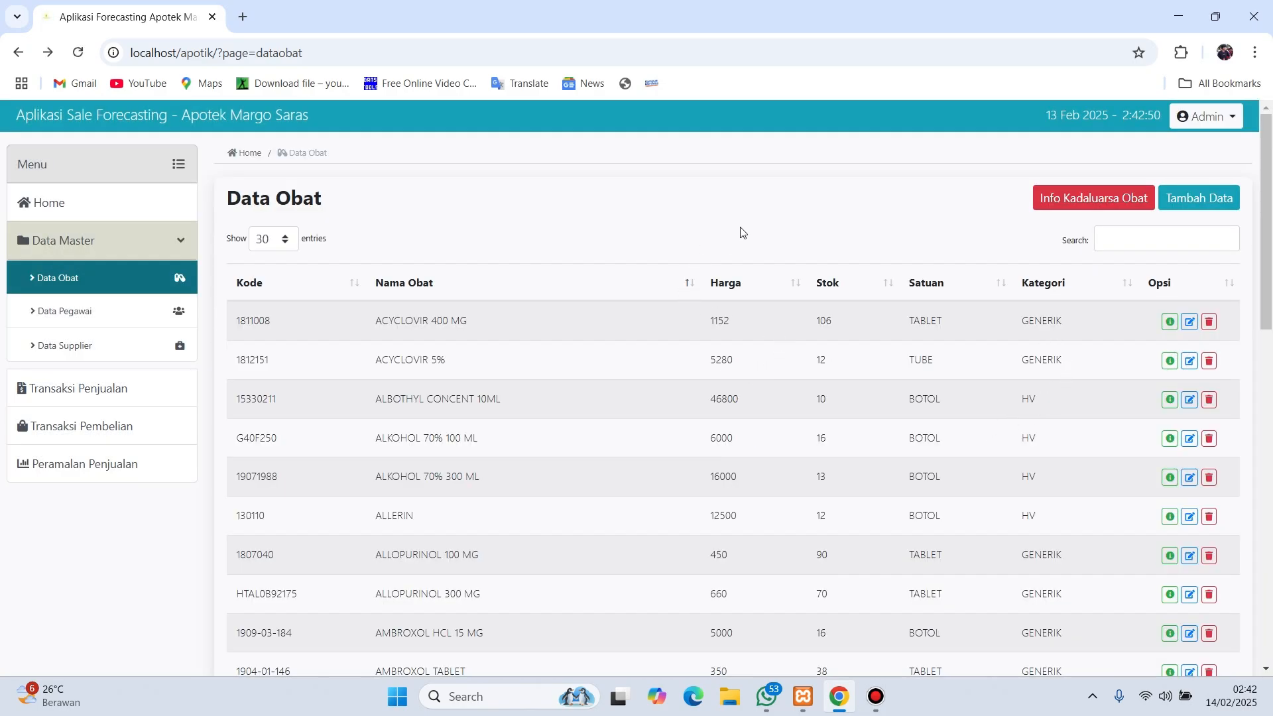
# - Open the Data Pegawai employee list
pyautogui.scroll(-15, 816, 250)
pyautogui.scroll(15, 759, 372)
pyautogui.click(132, 316)
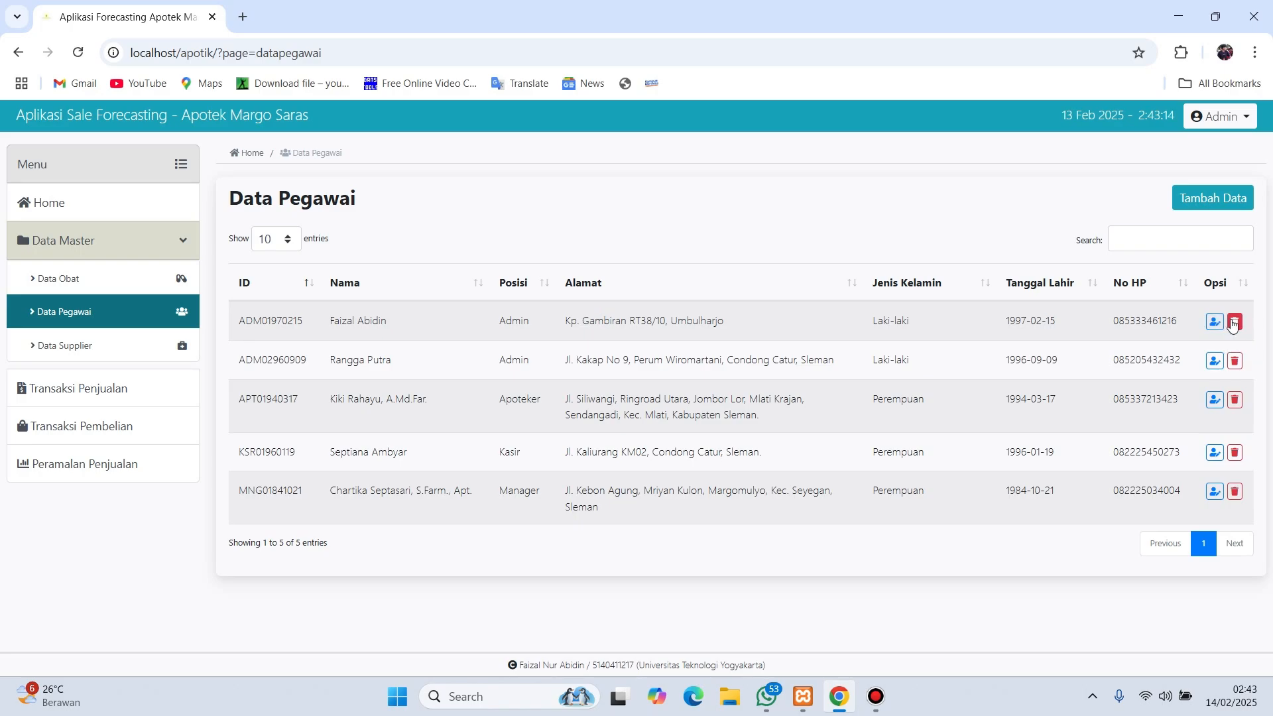
# - Begin a new employee entry with a name and the Kasir position
pyautogui.click(1201, 205)
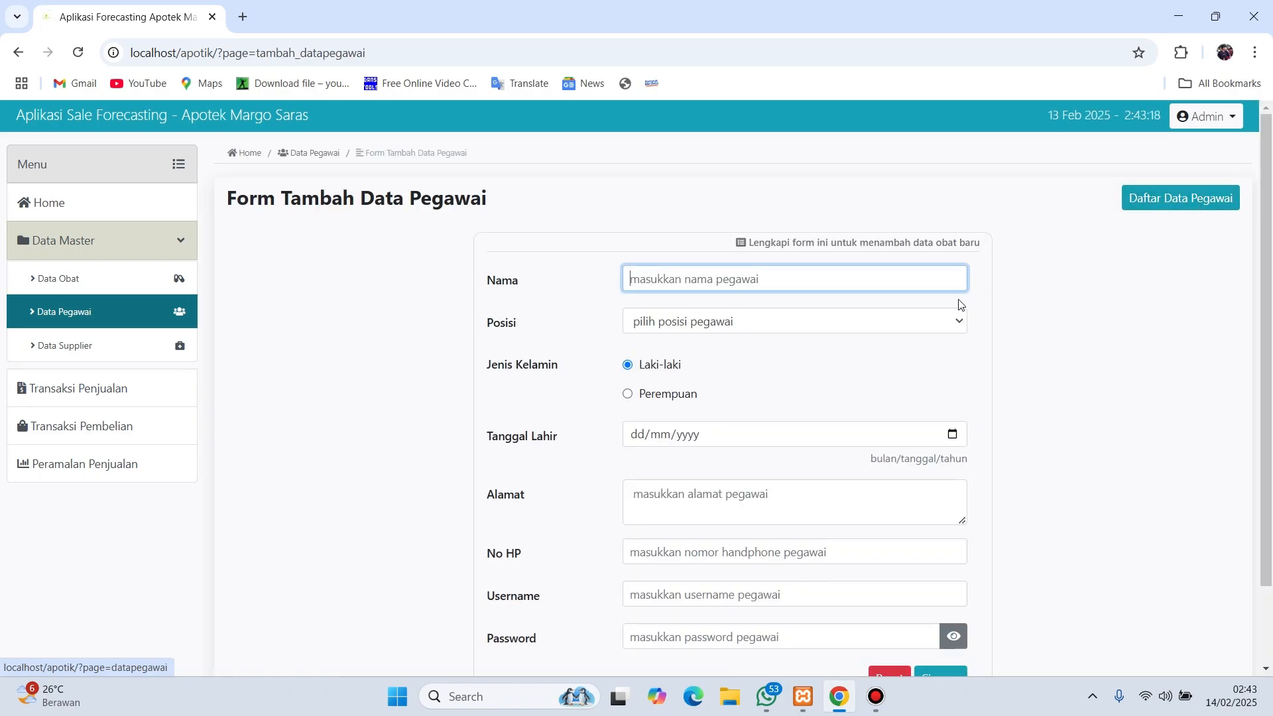
pyautogui.scroll(-1, 860, 442)
pyautogui.scroll(1, 860, 443)
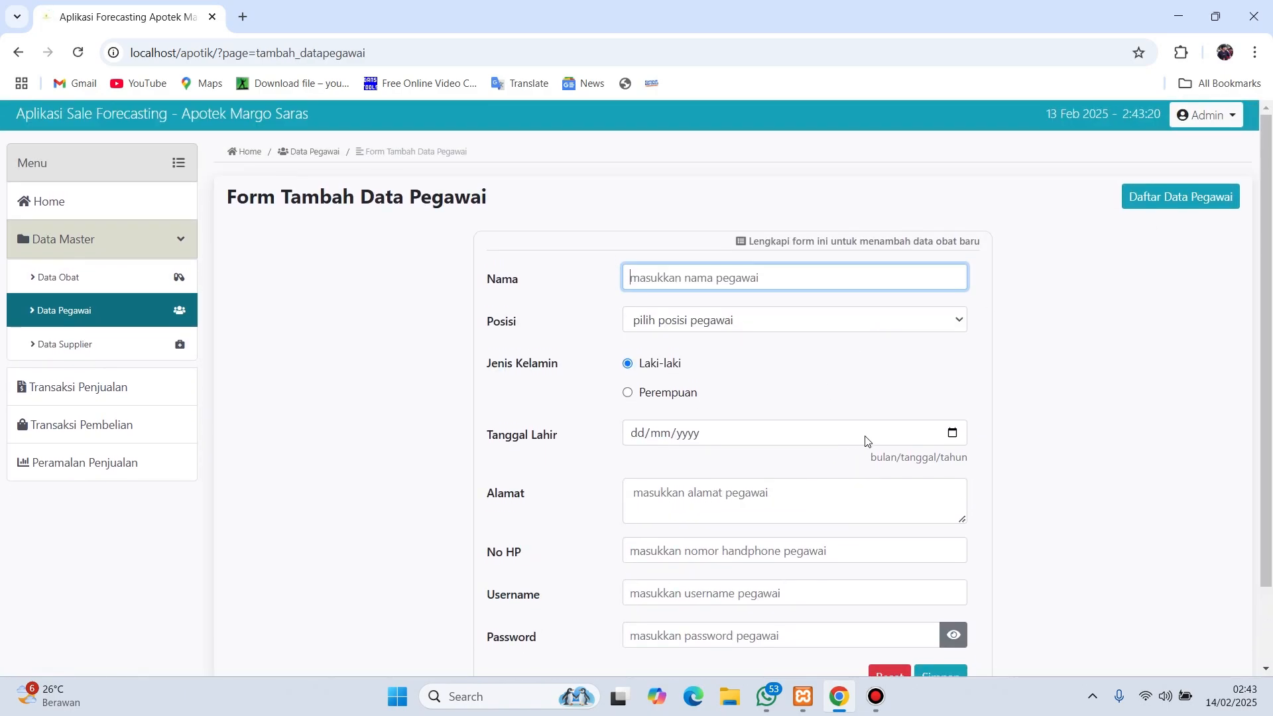
pyautogui.scroll(-2, 809, 385)
pyautogui.scroll(1, 735, 317)
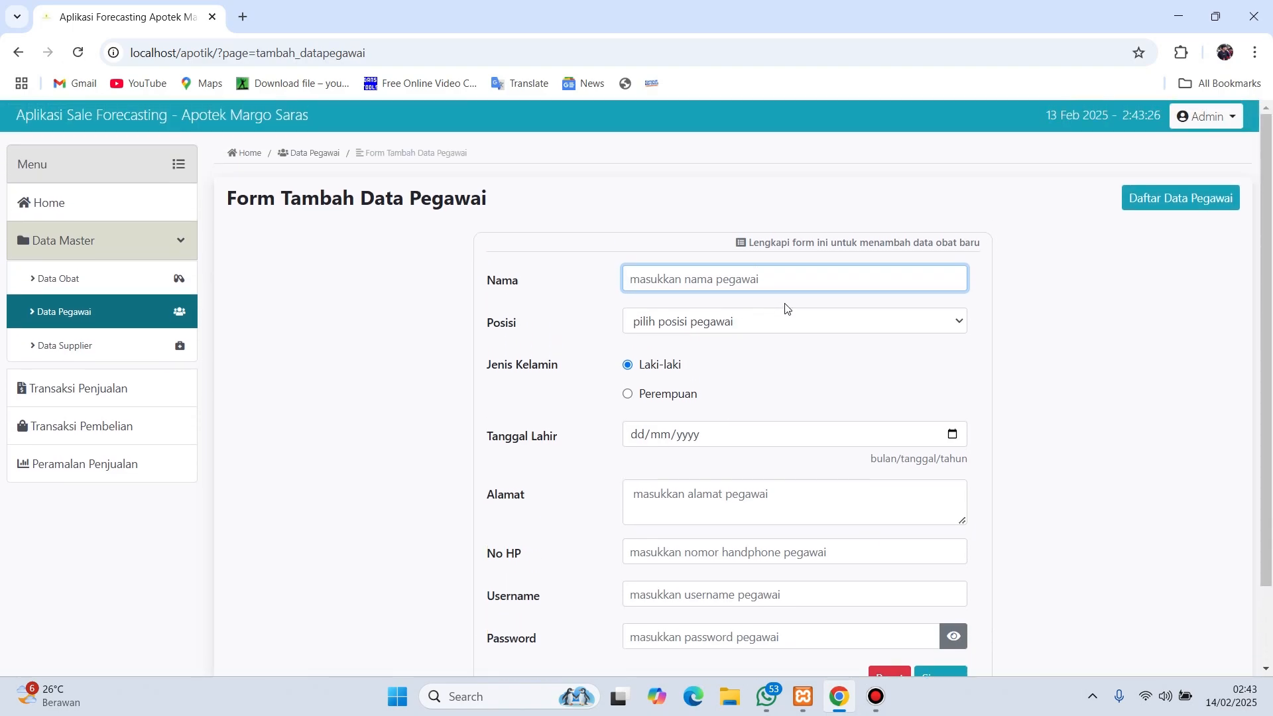
pyautogui.write('A123')
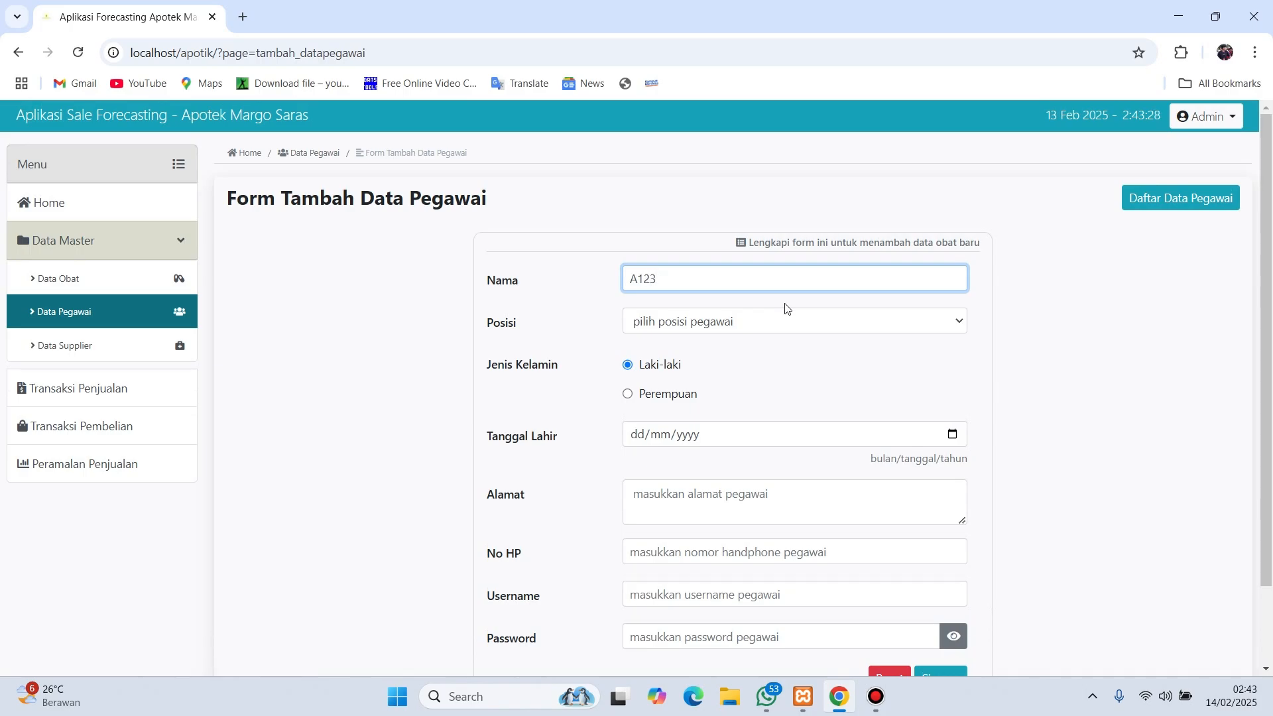
pyautogui.write('98')
pyautogui.click(780, 328)
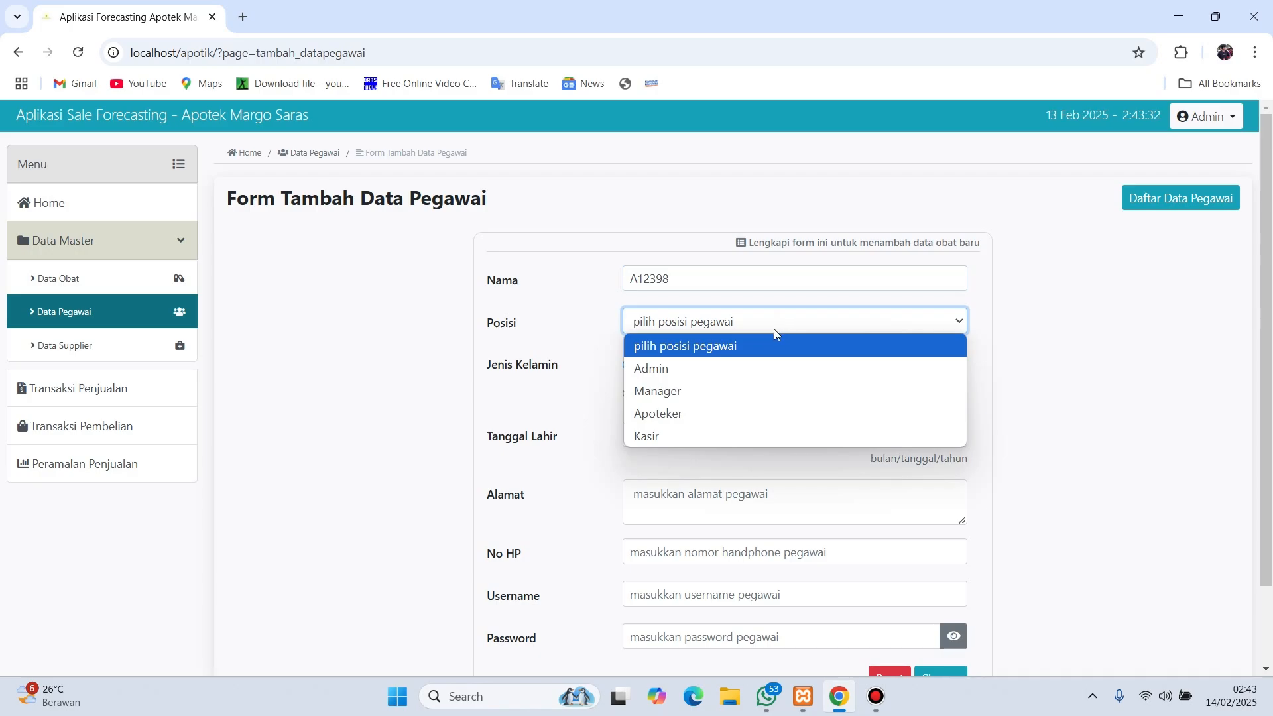
pyautogui.click(757, 439)
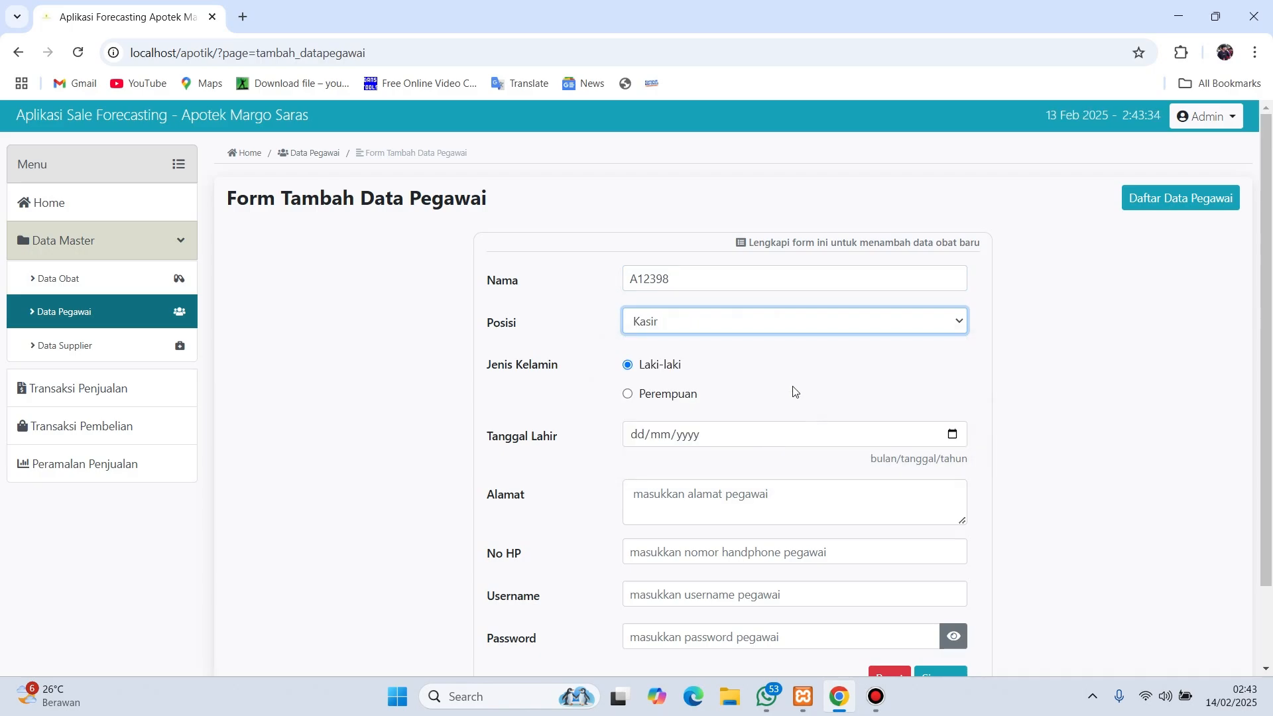
pyautogui.click(643, 435)
pyautogui.write('22/02/')
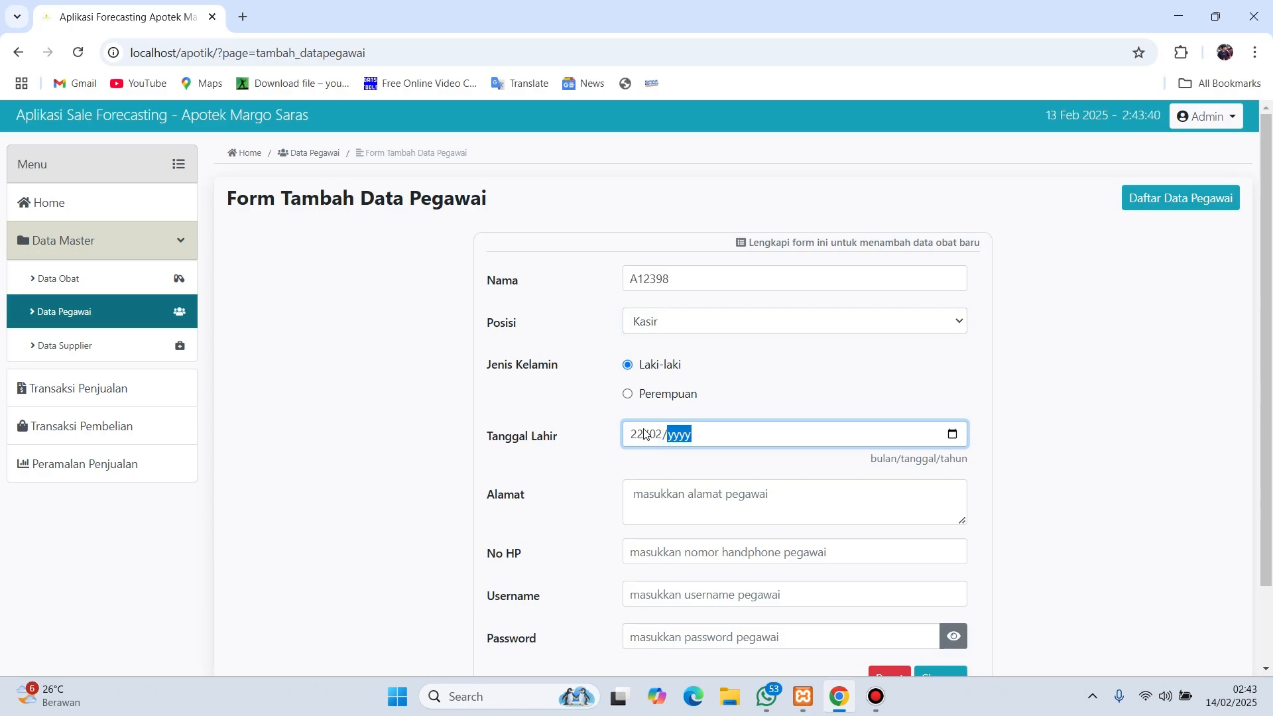
pyautogui.write('1999')
pyautogui.scroll(-1, 648, 432)
pyautogui.click(679, 422)
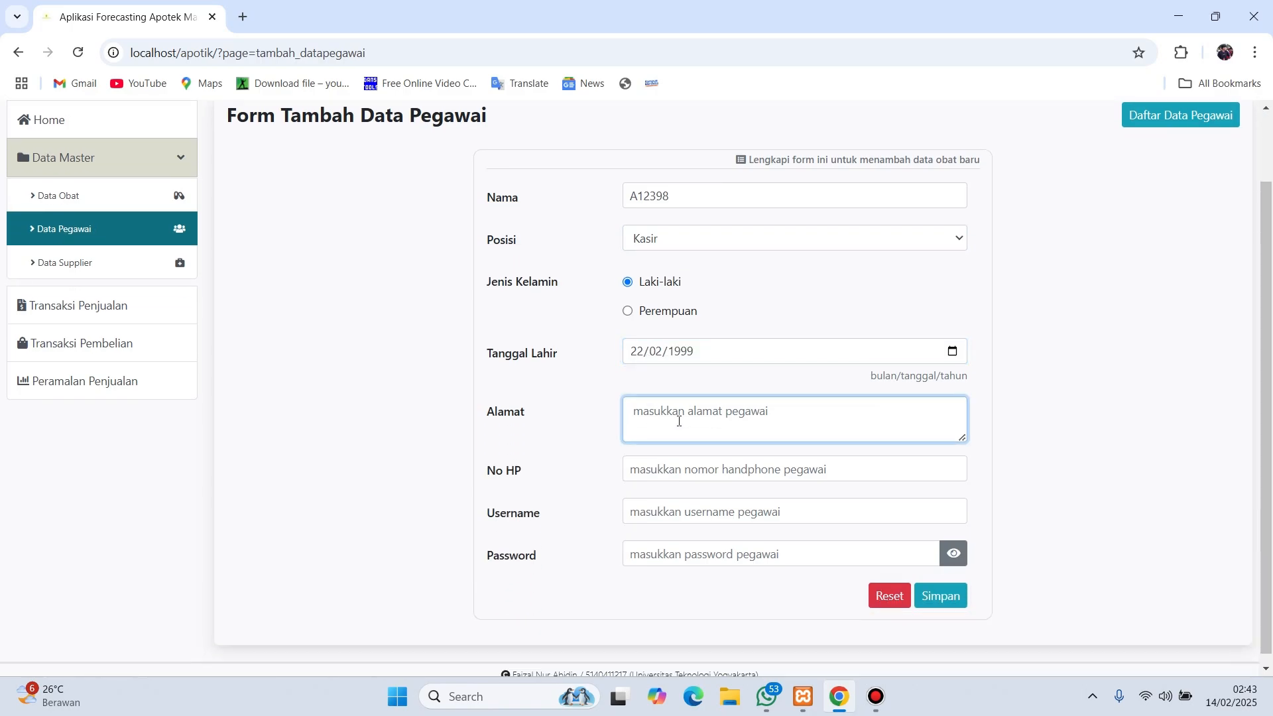
pyautogui.write('MEDAN')
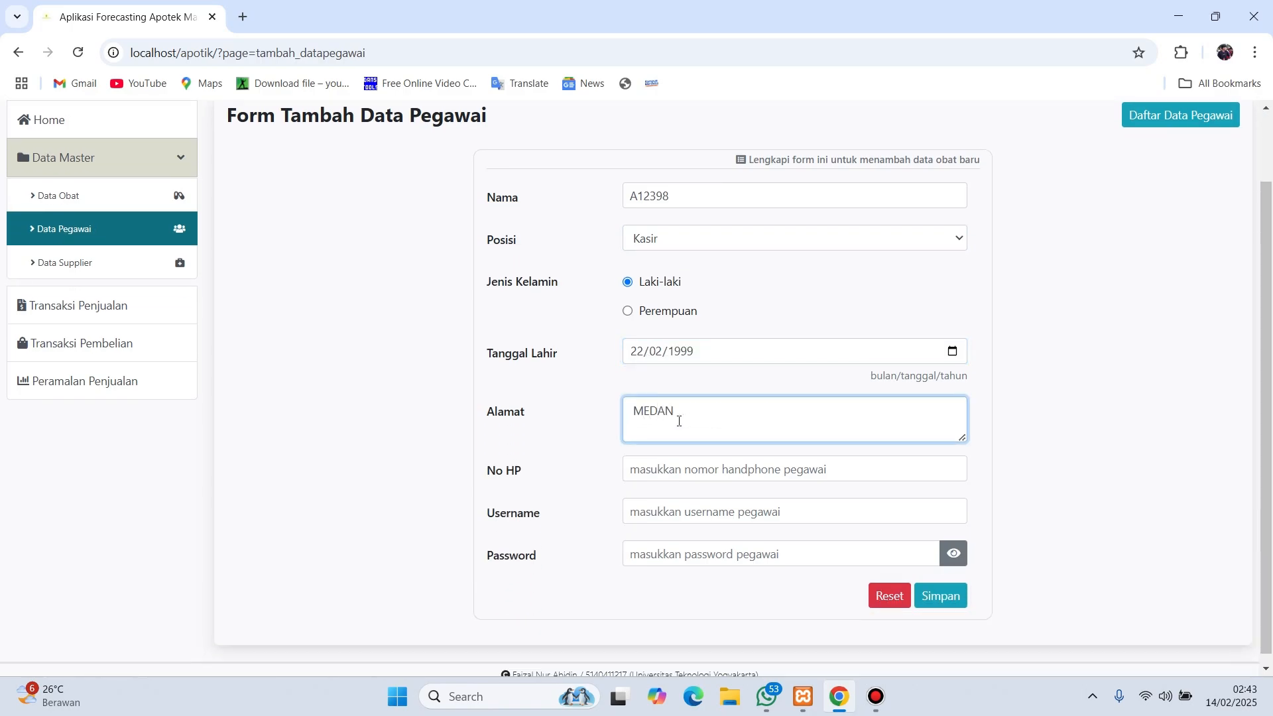
pyautogui.click(730, 467)
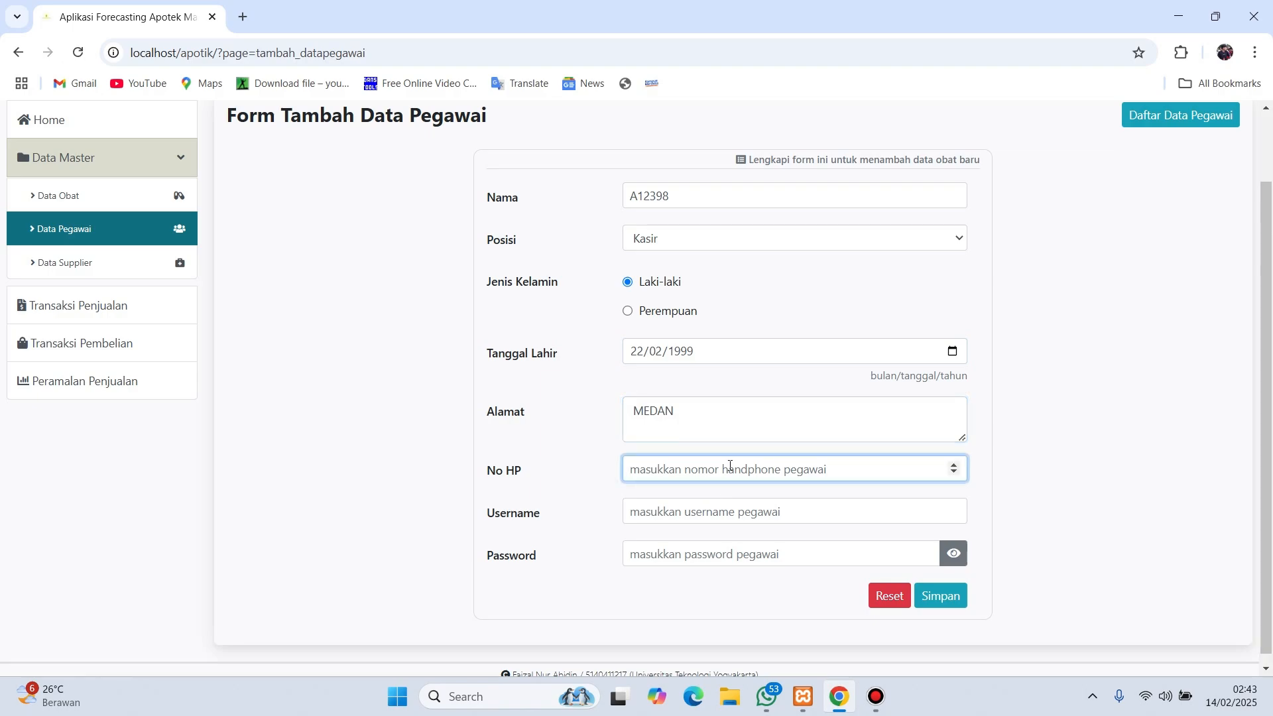
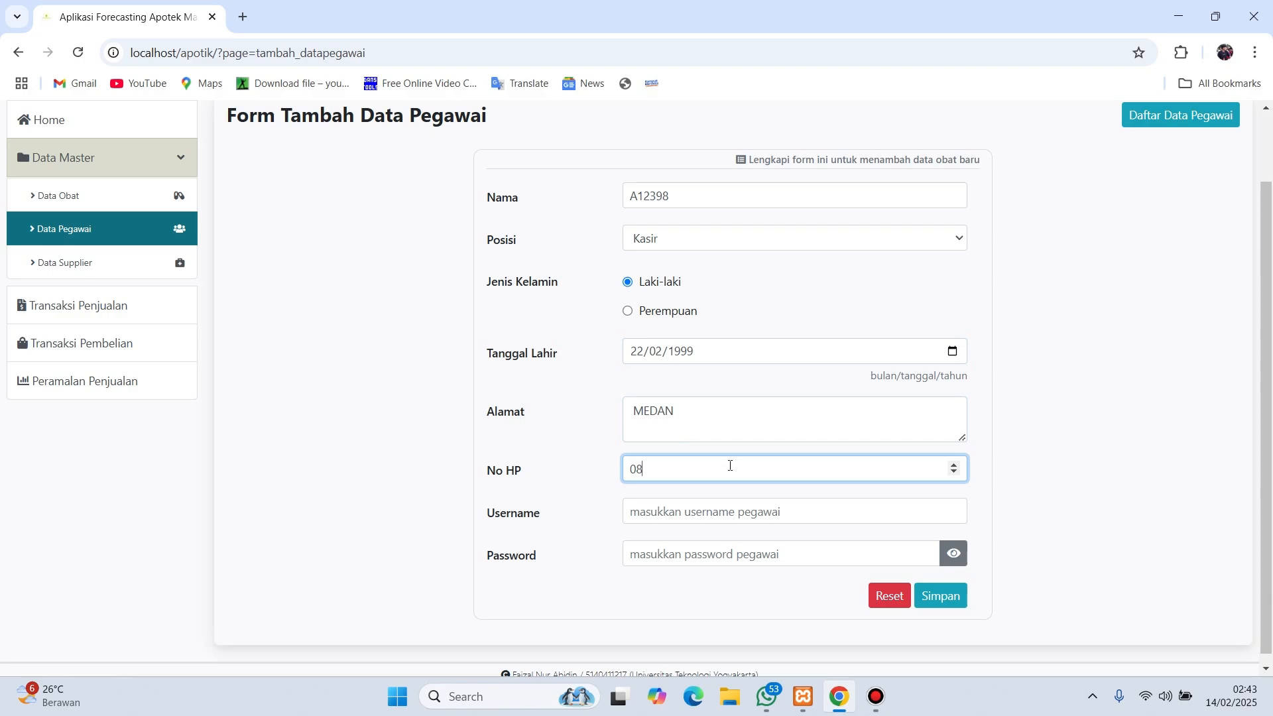
# - Fill in the login username and password, then submit the employee form
pyautogui.click(756, 515)
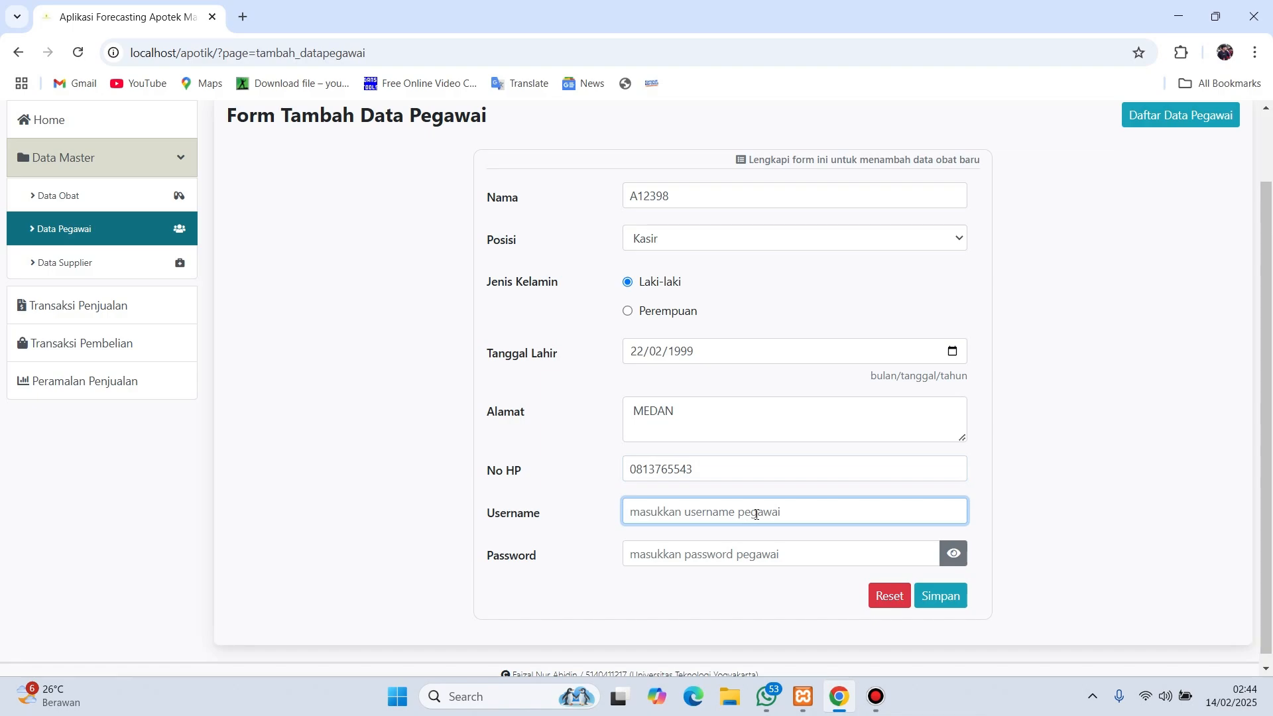
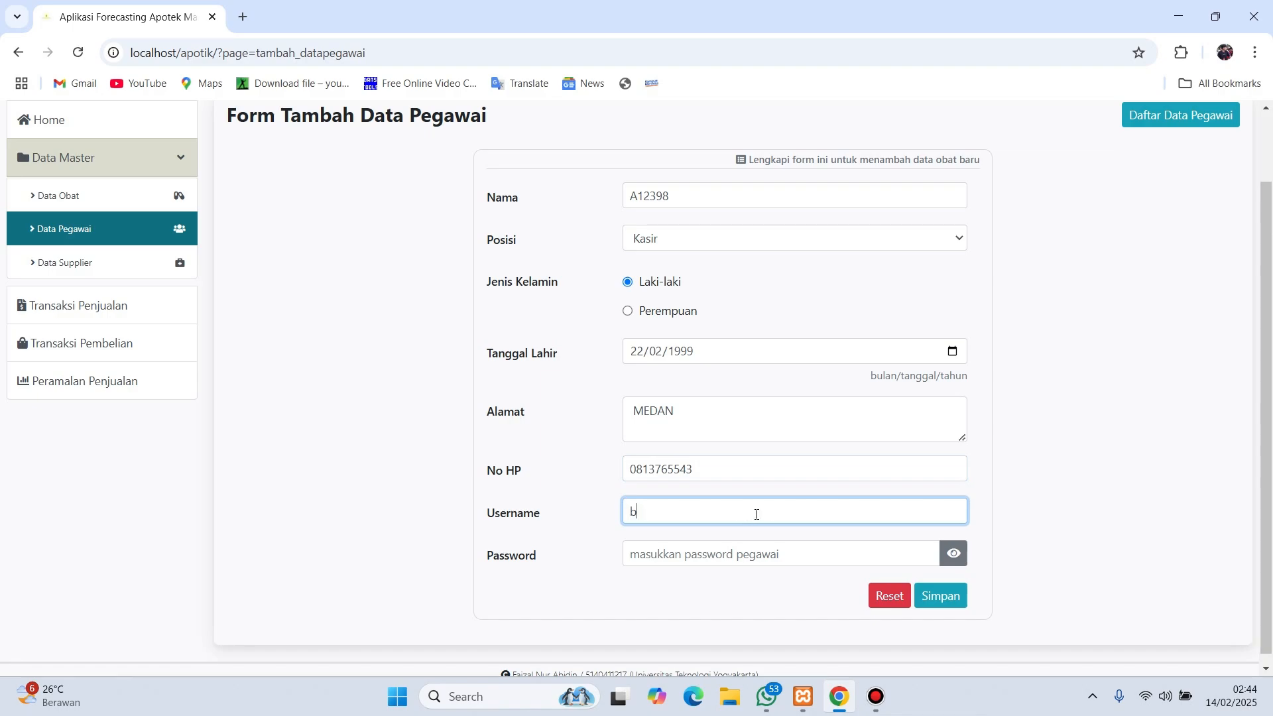
pyautogui.click(737, 555)
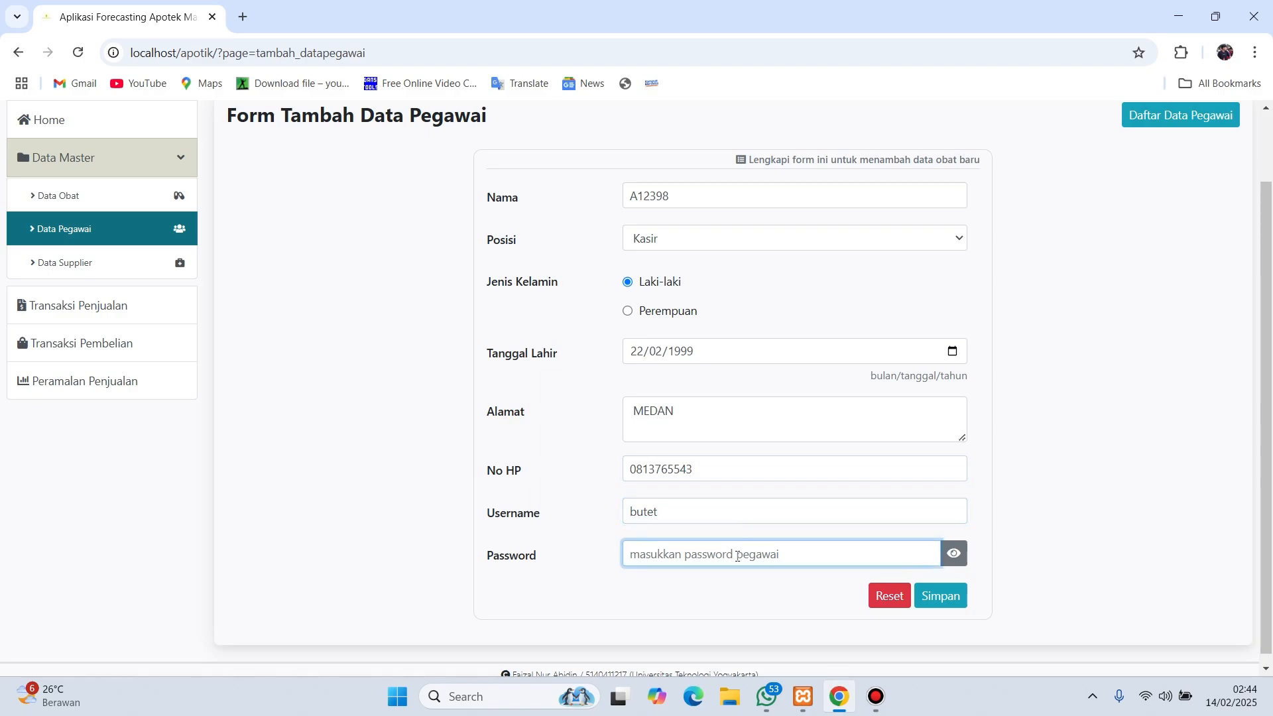
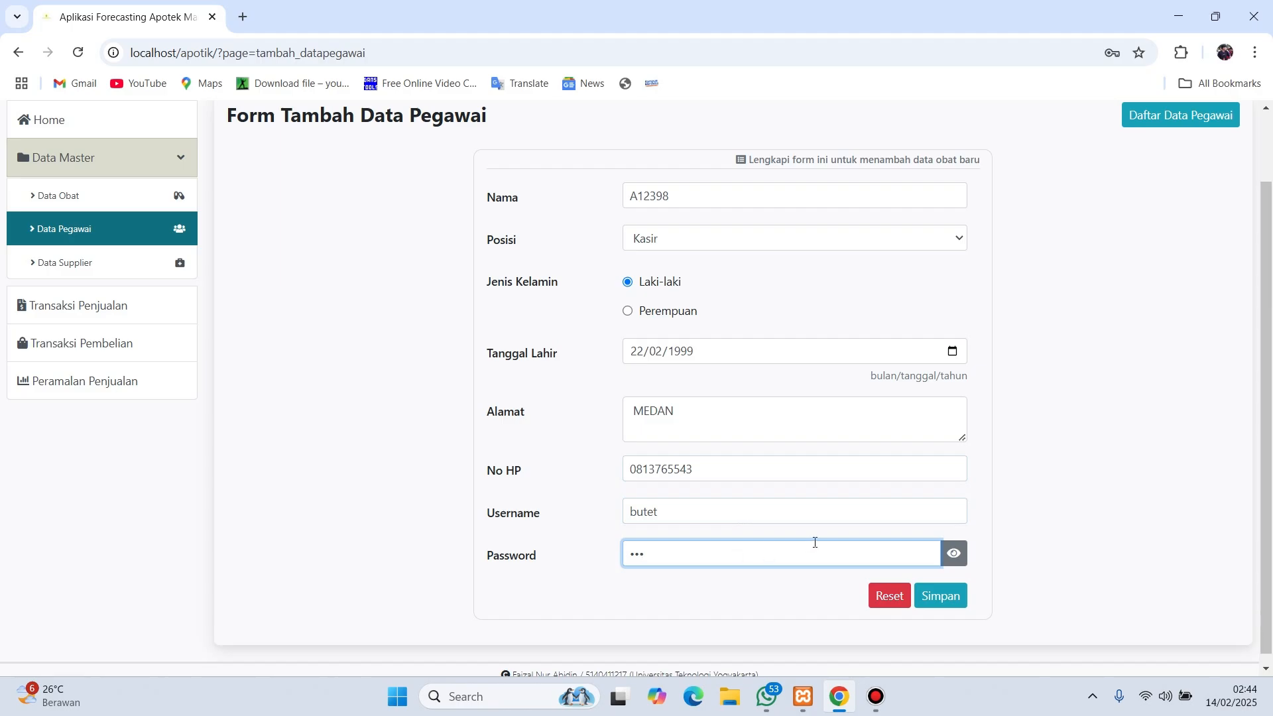
pyautogui.click(942, 596)
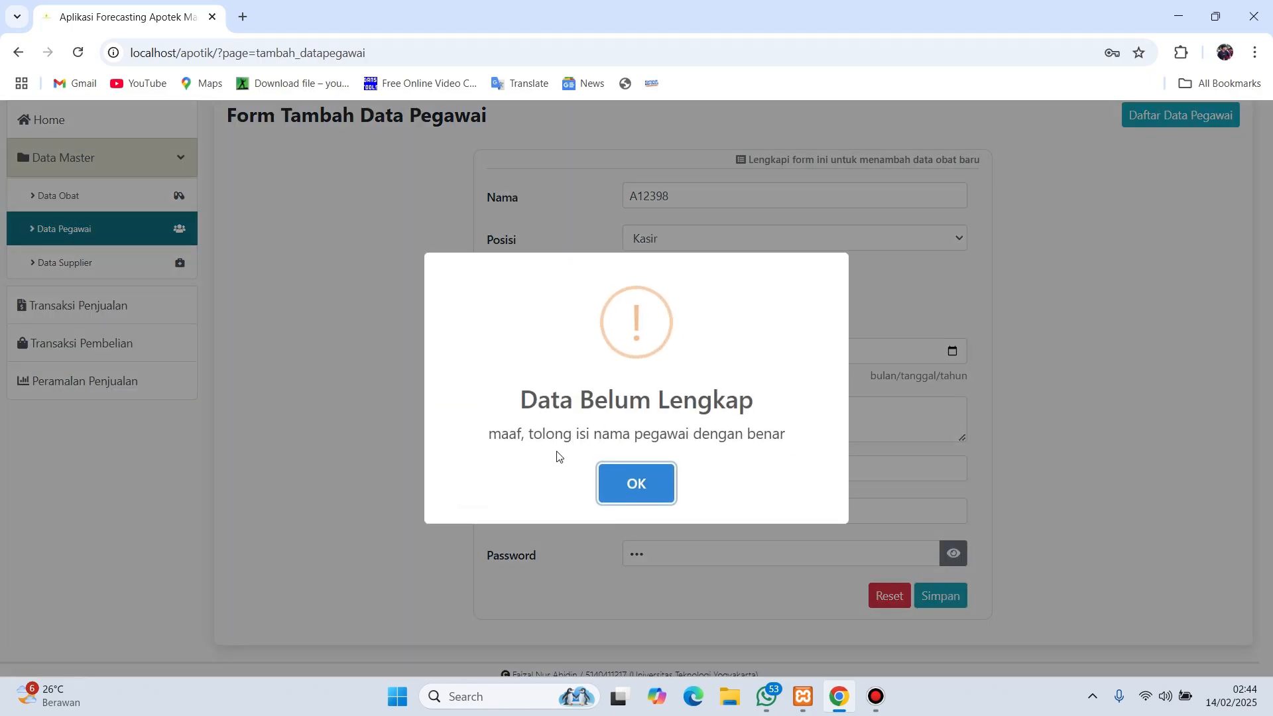
# - Replace the rejected name with the employee's proper name and save the Kasir record
pyautogui.click(635, 483)
pyautogui.scroll(2, 690, 260)
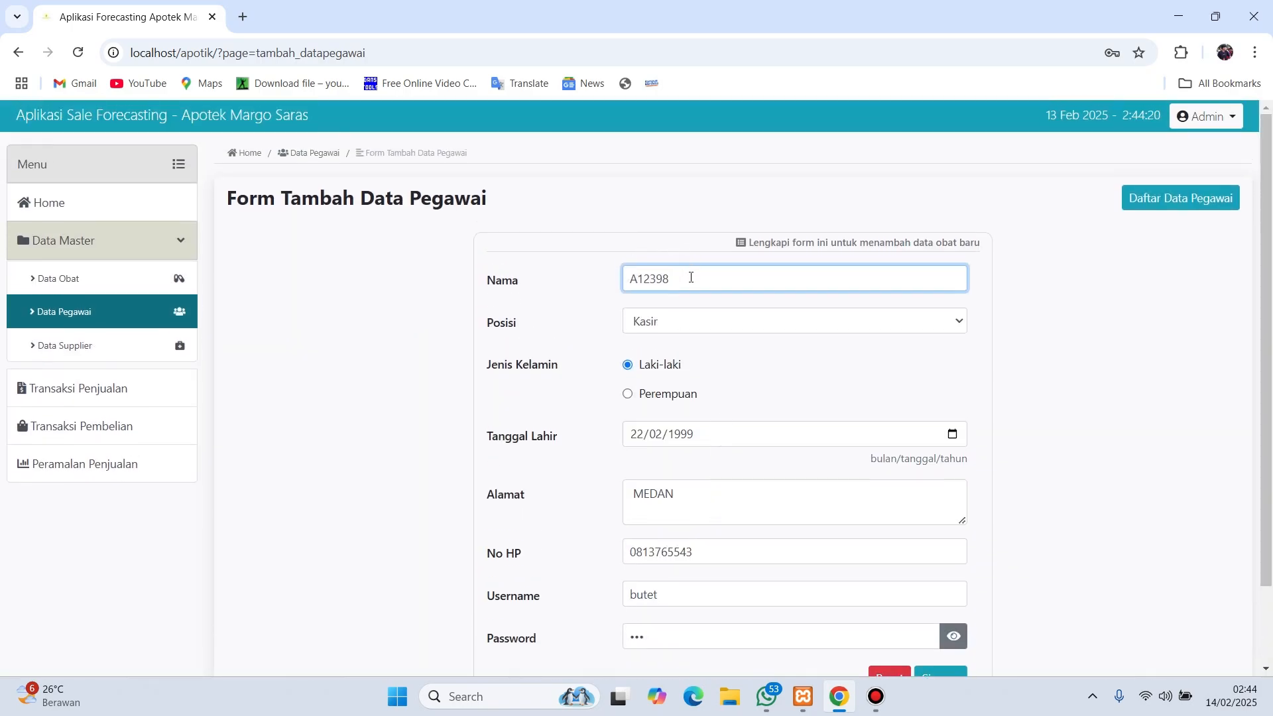
pyautogui.moveTo(691, 278); pyautogui.dragTo(550, 291)
pyautogui.press('BackSpace')
pyautogui.write('bu')
pyautogui.write('trt')
pyautogui.press('BackSpace')
pyautogui.press('BackSpace')
pyautogui.write('e')
pyautogui.scroll(-1, 663, 318)
pyautogui.click(945, 587)
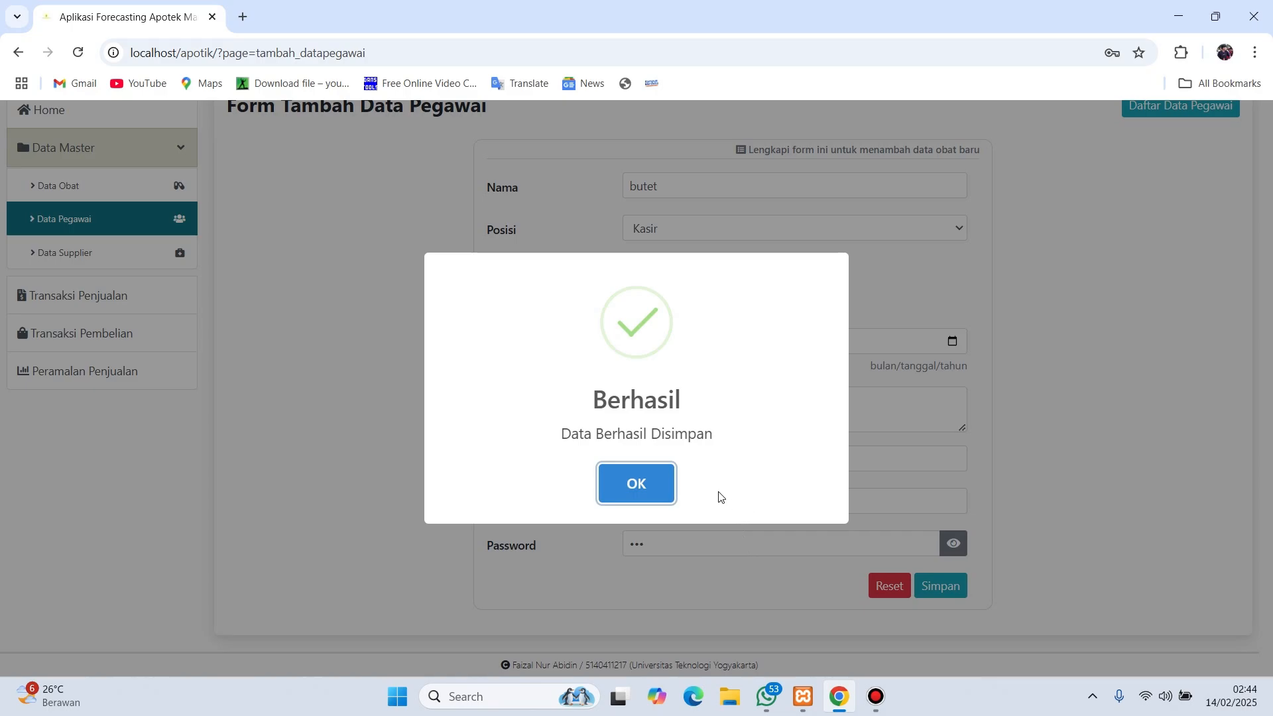
# - Dismiss the success message, check the new employee's ID, then open Data Supplier
pyautogui.click(647, 489)
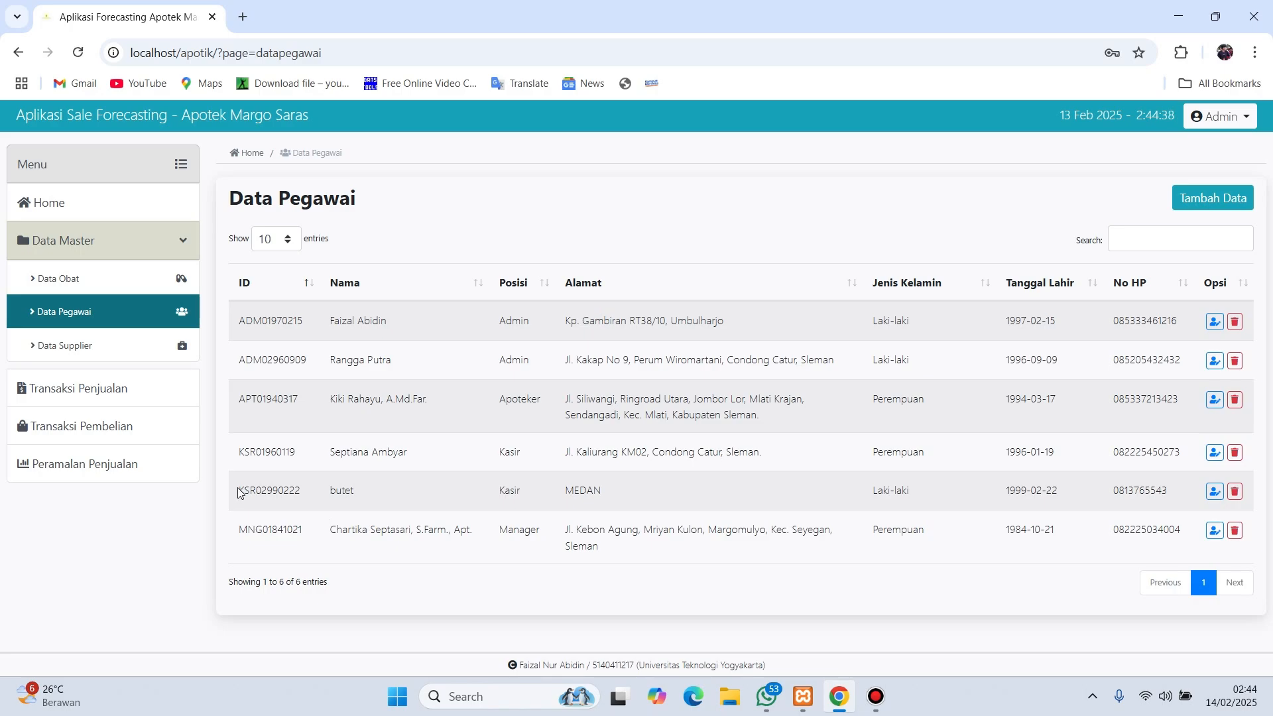
pyautogui.moveTo(241, 494); pyautogui.dragTo(309, 482)
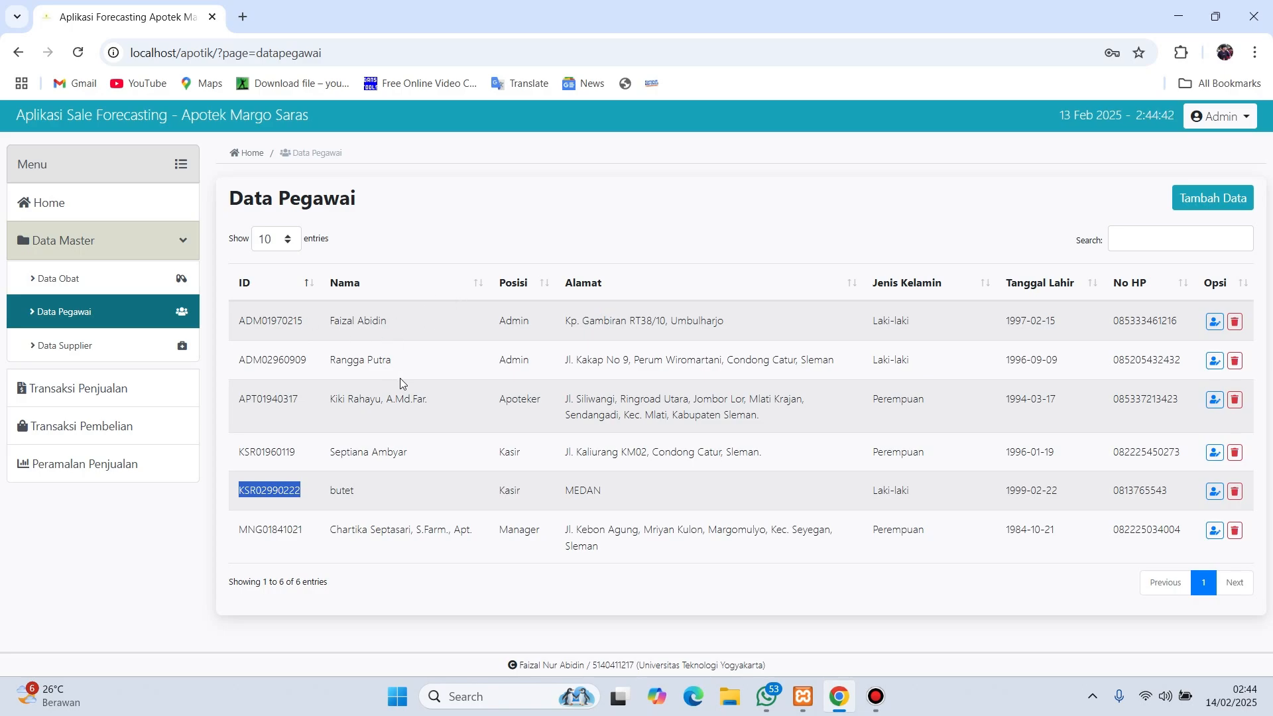
pyautogui.click(466, 211)
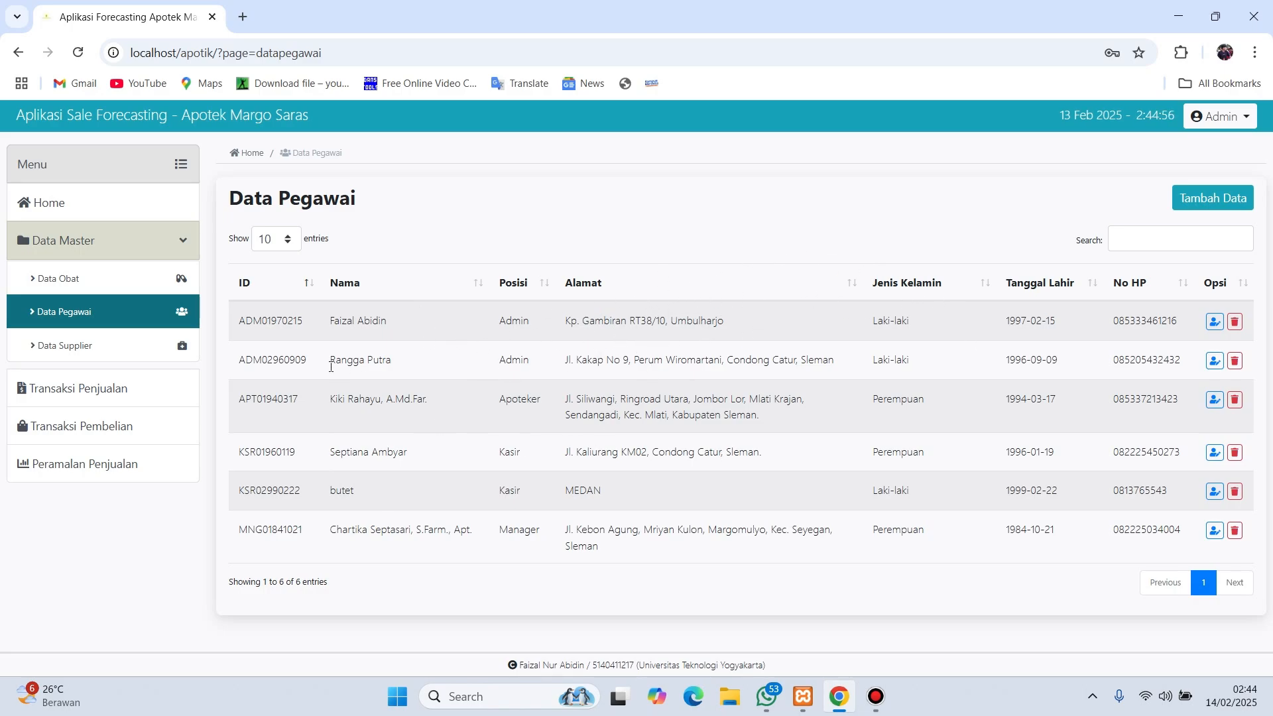
pyautogui.click(118, 348)
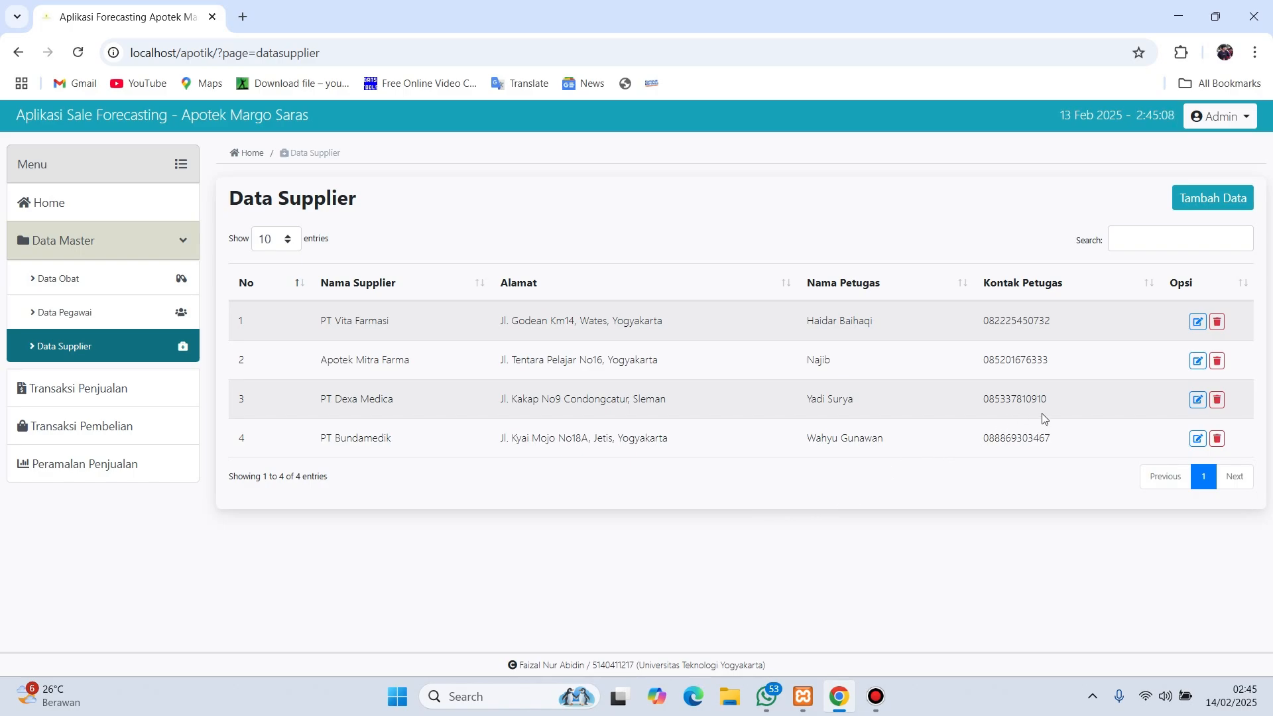
# - Add a supplier with its name, officer name, officer phone and a medan address, then save
pyautogui.click(1199, 211)
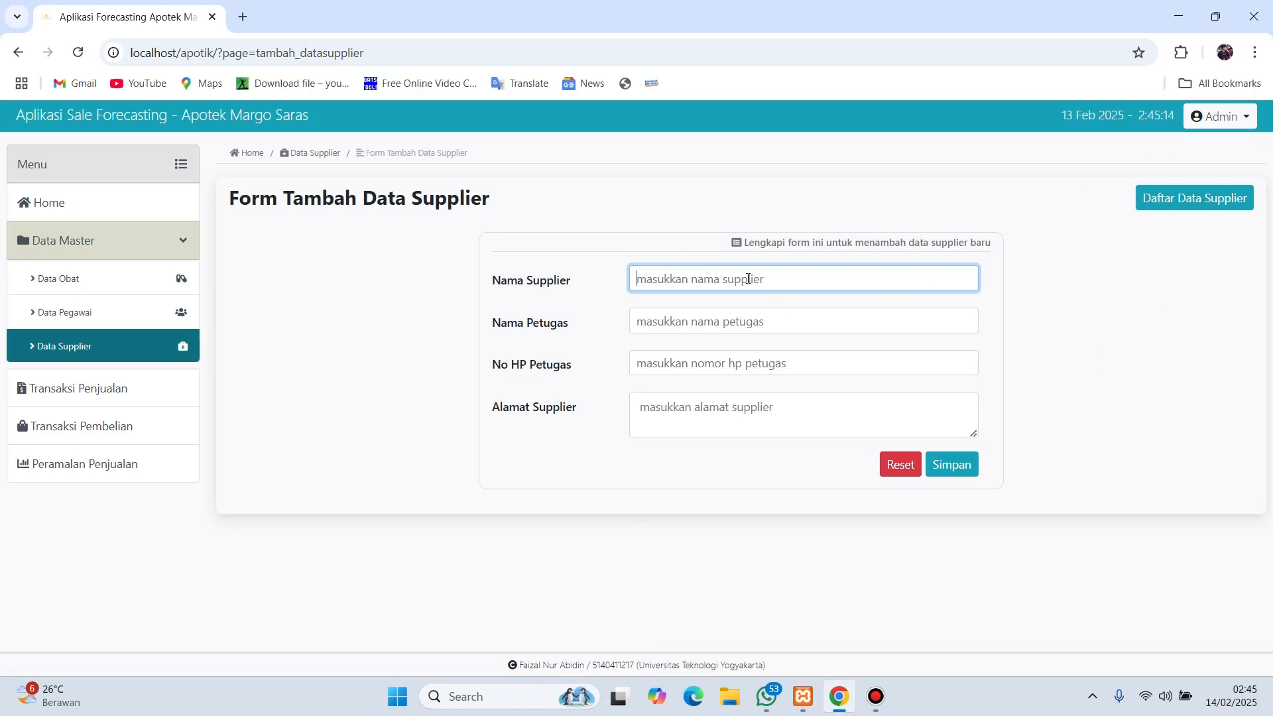
pyautogui.write('johan')
pyautogui.press('Tab')
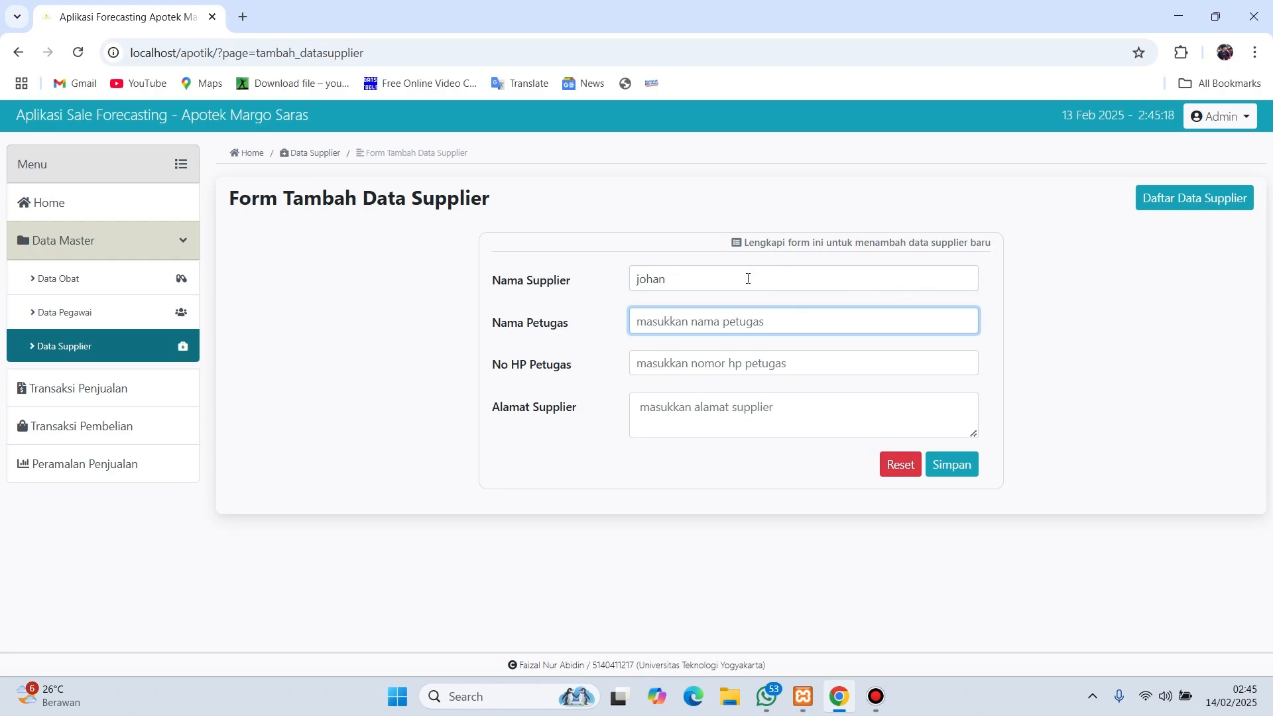
pyautogui.write('b')
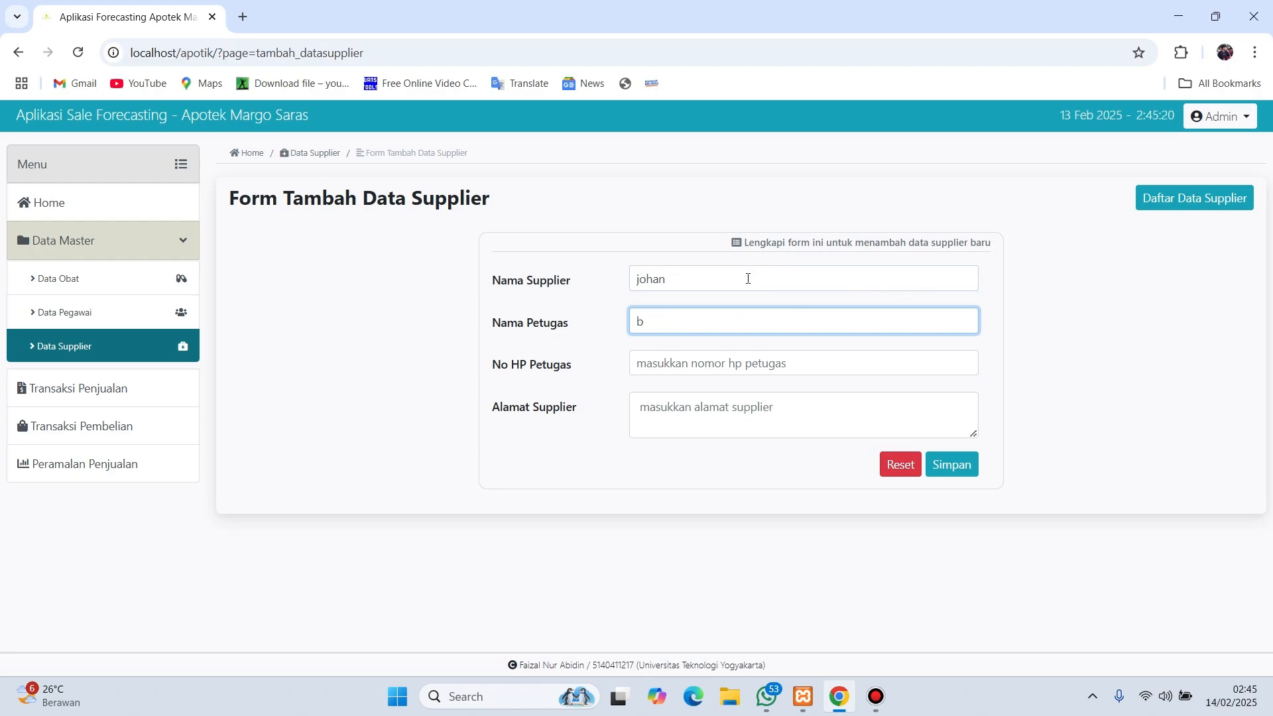
pyautogui.write('utet')
pyautogui.press('Tab')
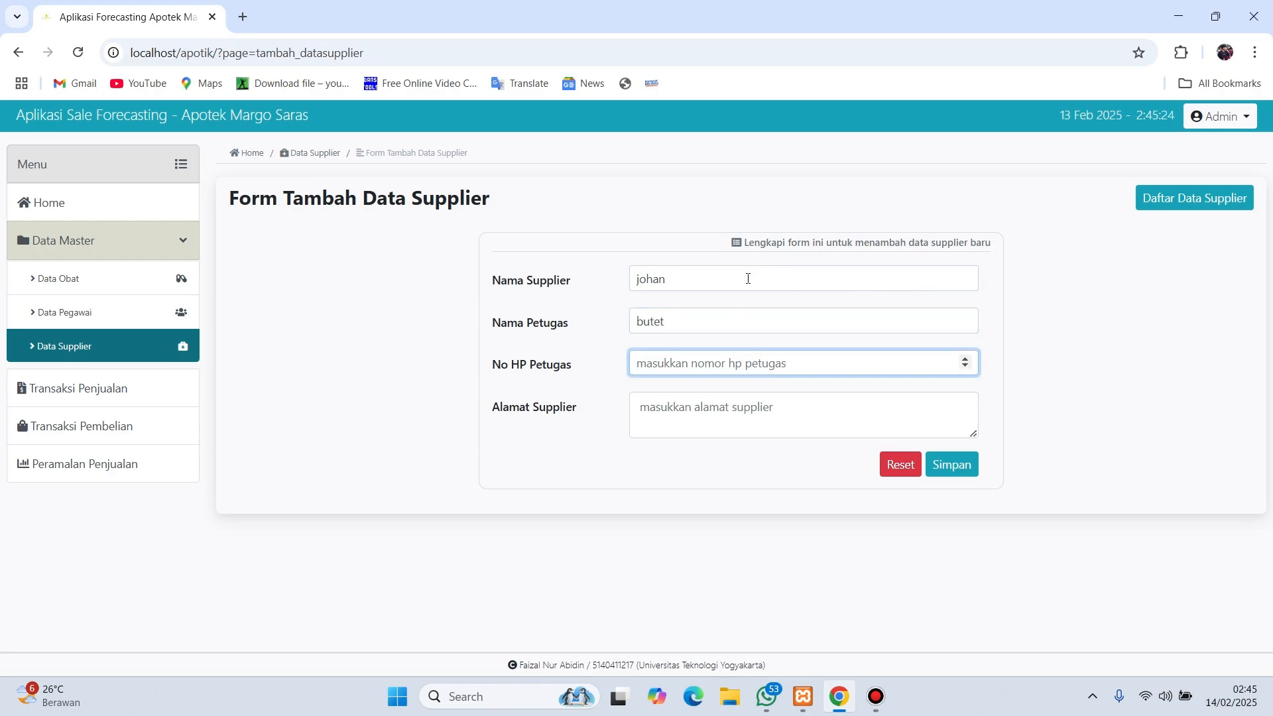
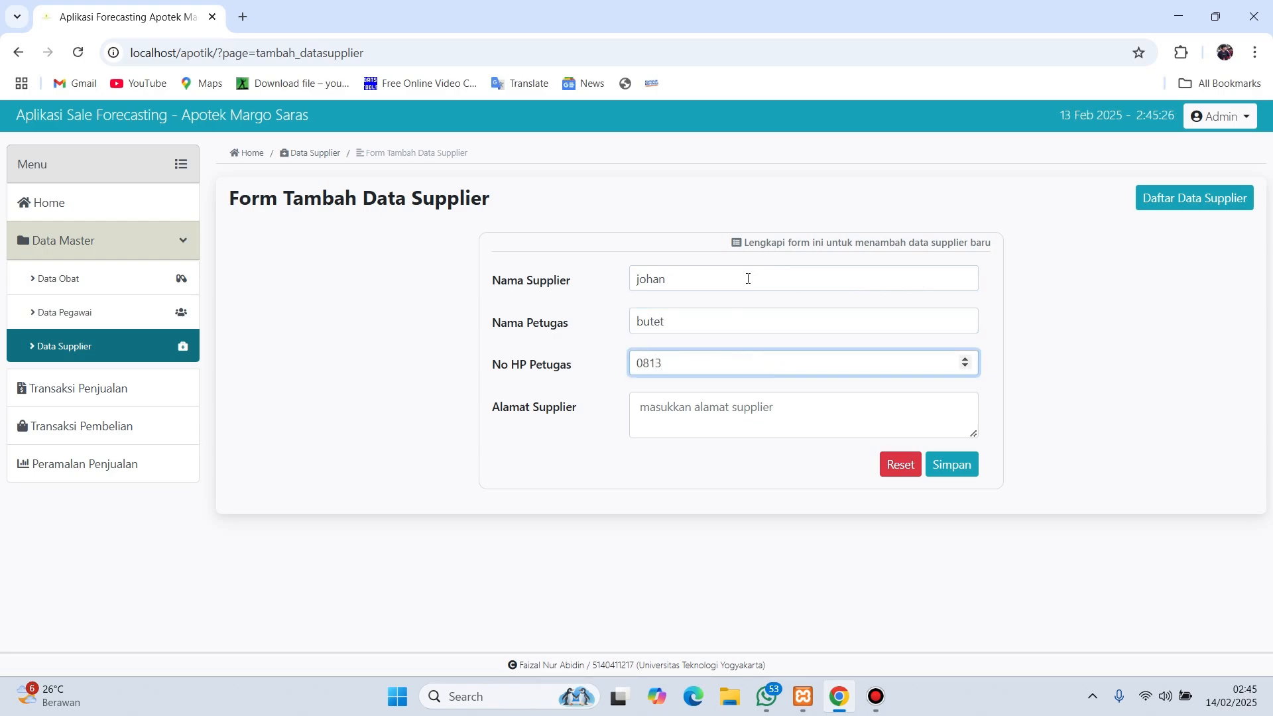
pyautogui.click(710, 398)
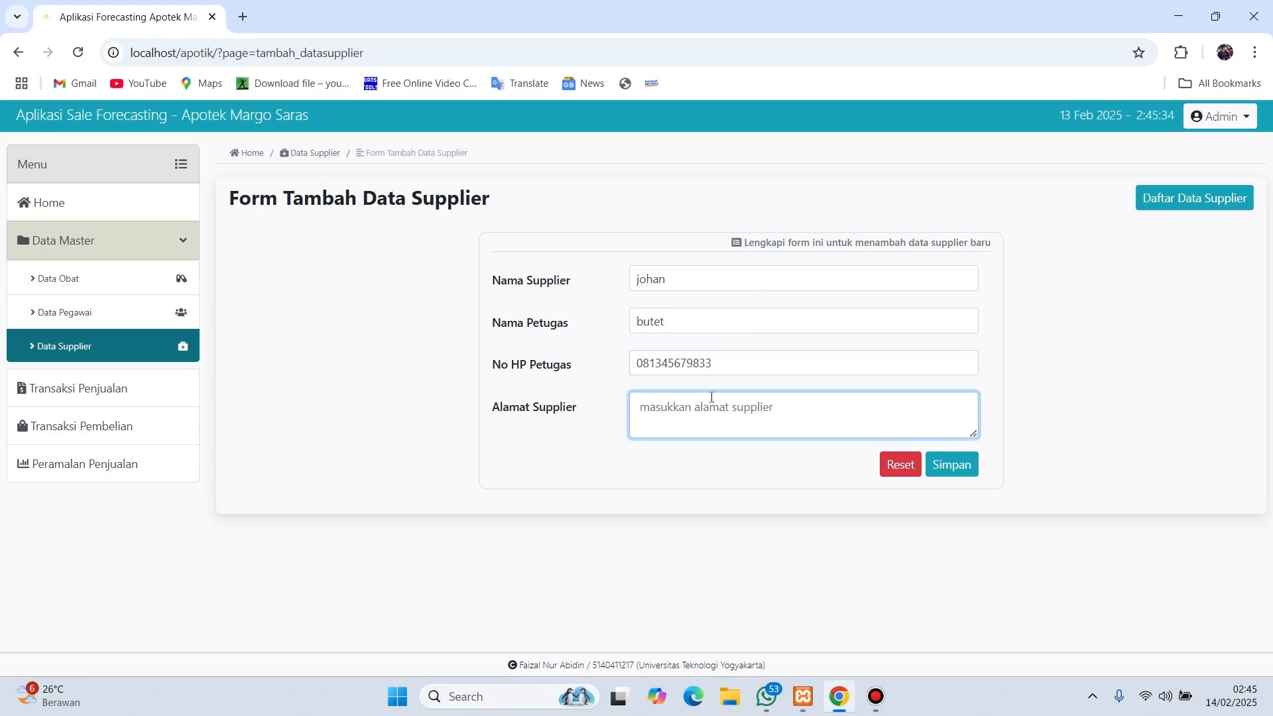
pyautogui.write('medan')
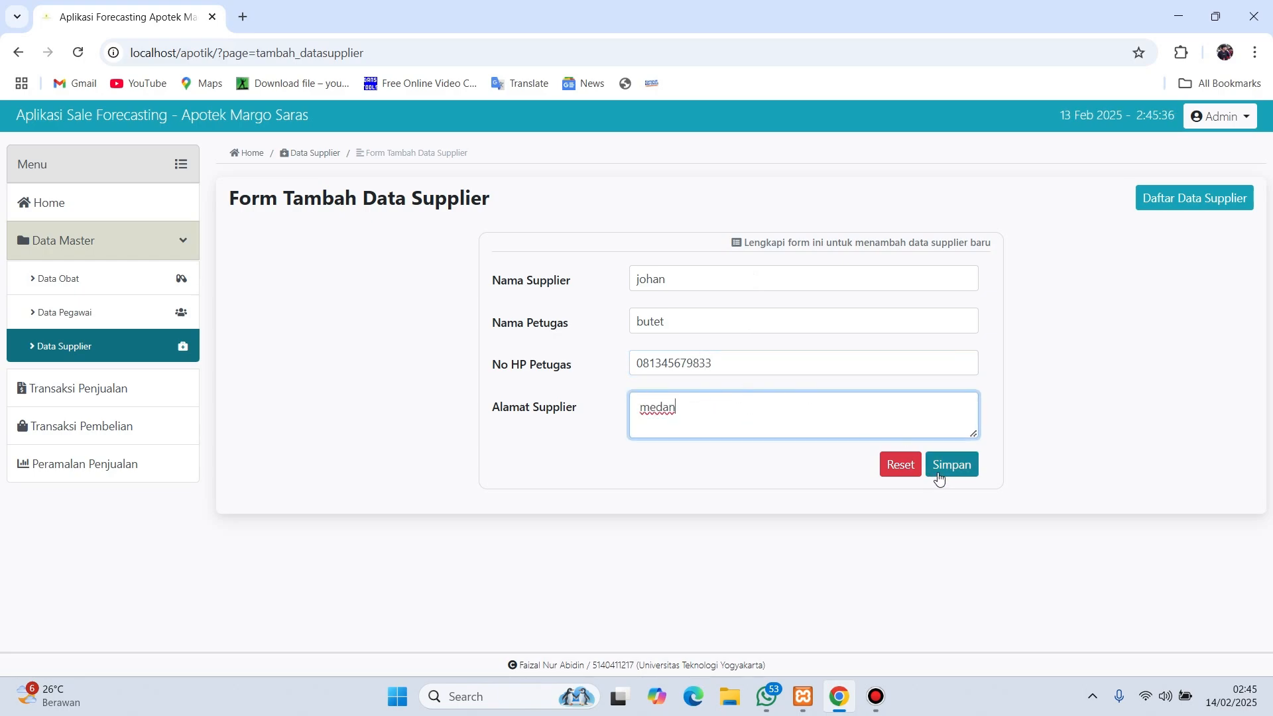
pyautogui.click(943, 470)
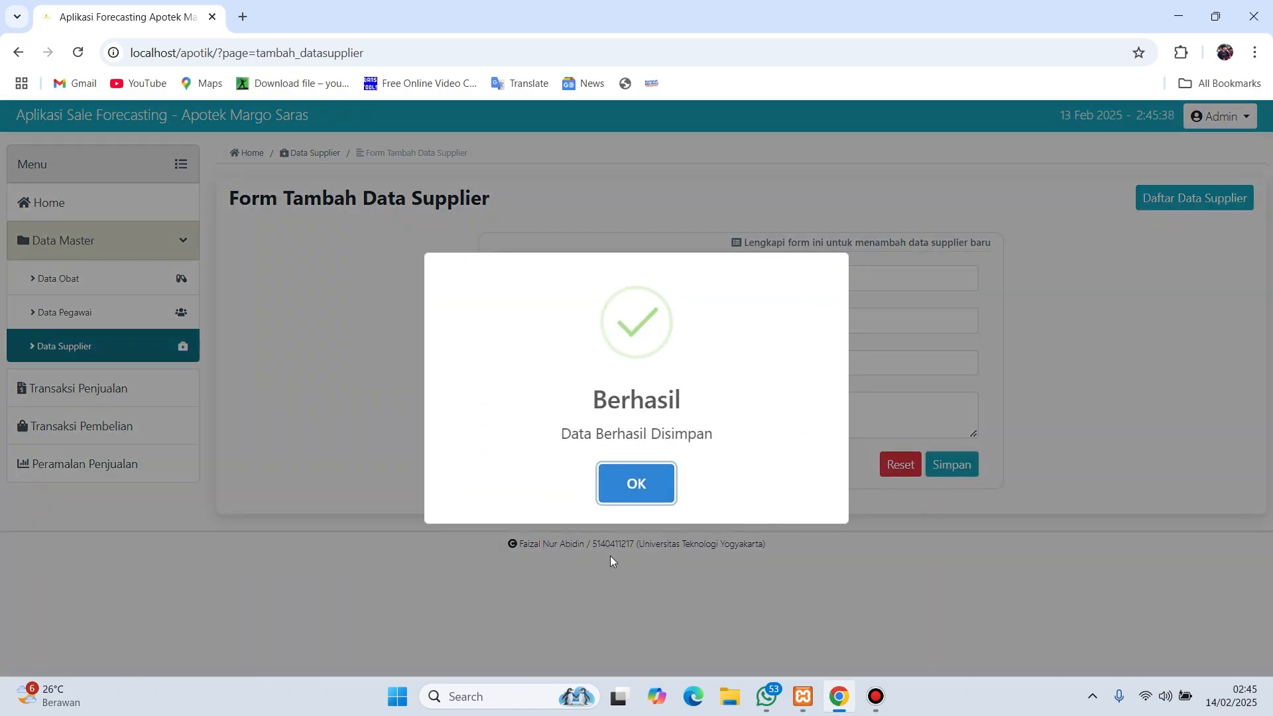
# - Open the new supplier's edit form, go back, then delete that supplier and confirm
pyautogui.click(631, 480)
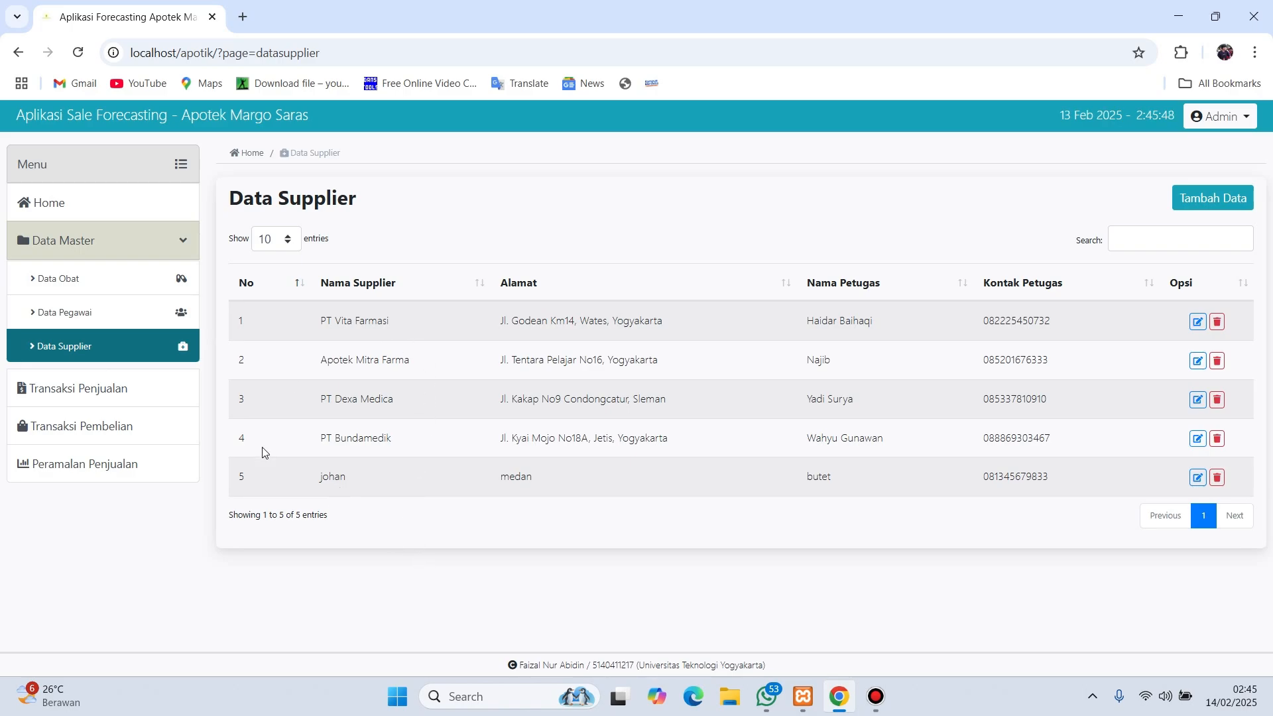
pyautogui.click(1196, 476)
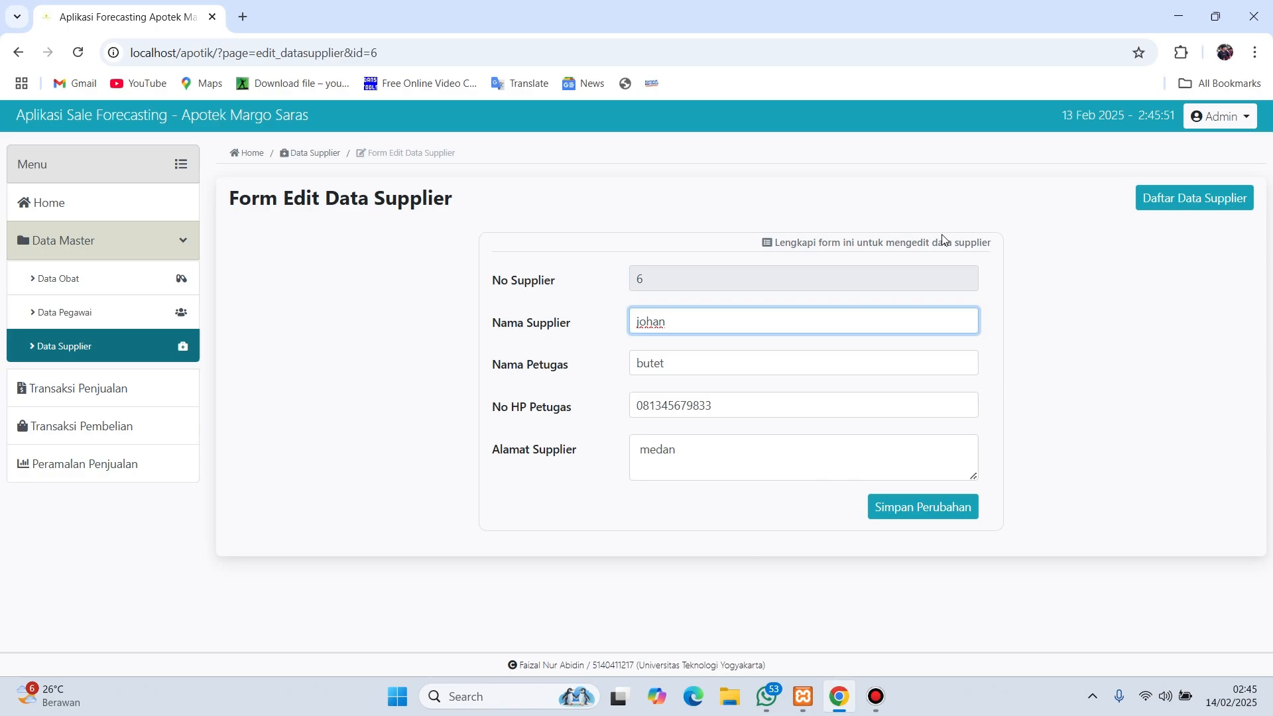
pyautogui.click(18, 52)
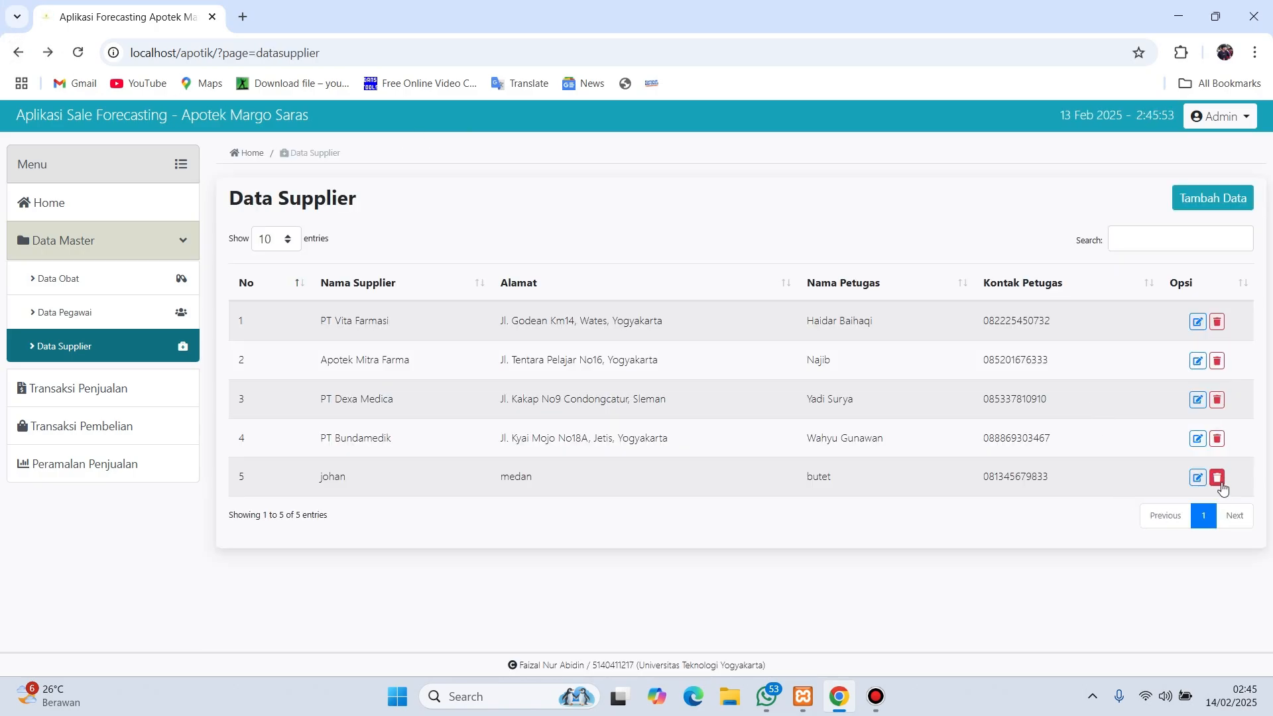
pyautogui.click(1218, 479)
pyautogui.click(583, 502)
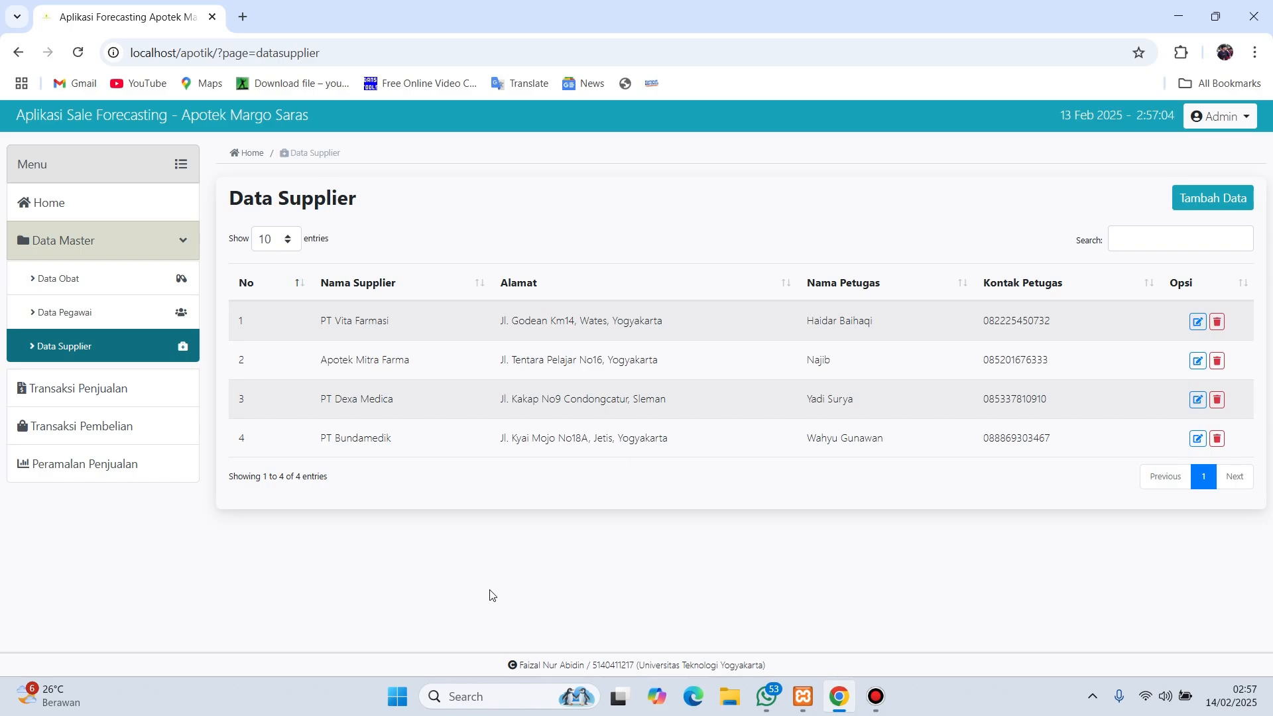
# - Review the recorded sales list and the sales totals per medicine
pyautogui.click(146, 400)
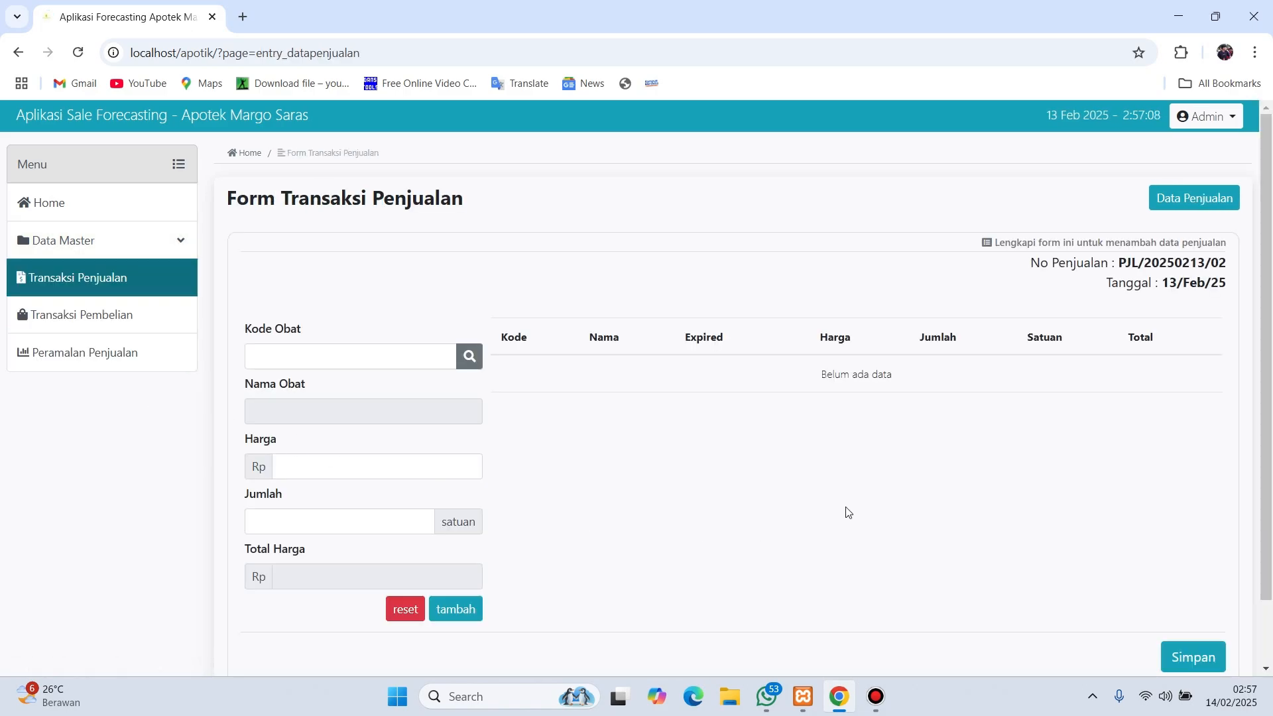
pyautogui.click(1187, 200)
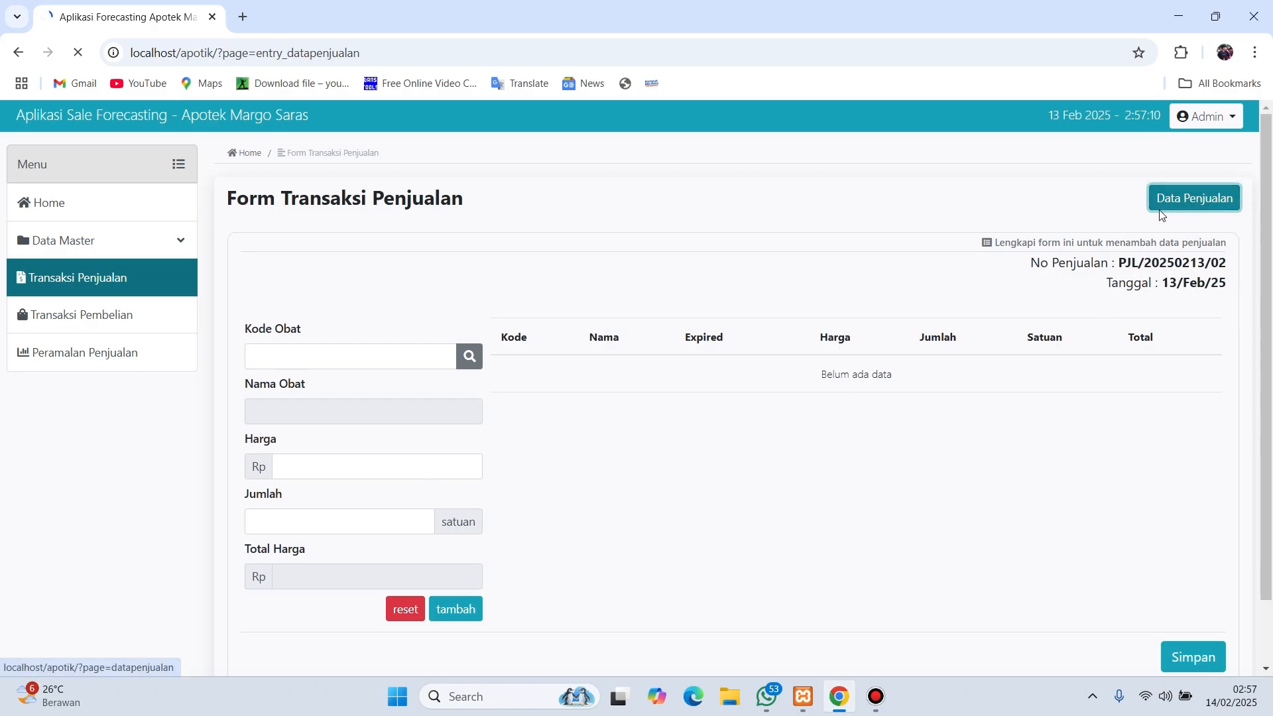
pyautogui.scroll(-8, 834, 463)
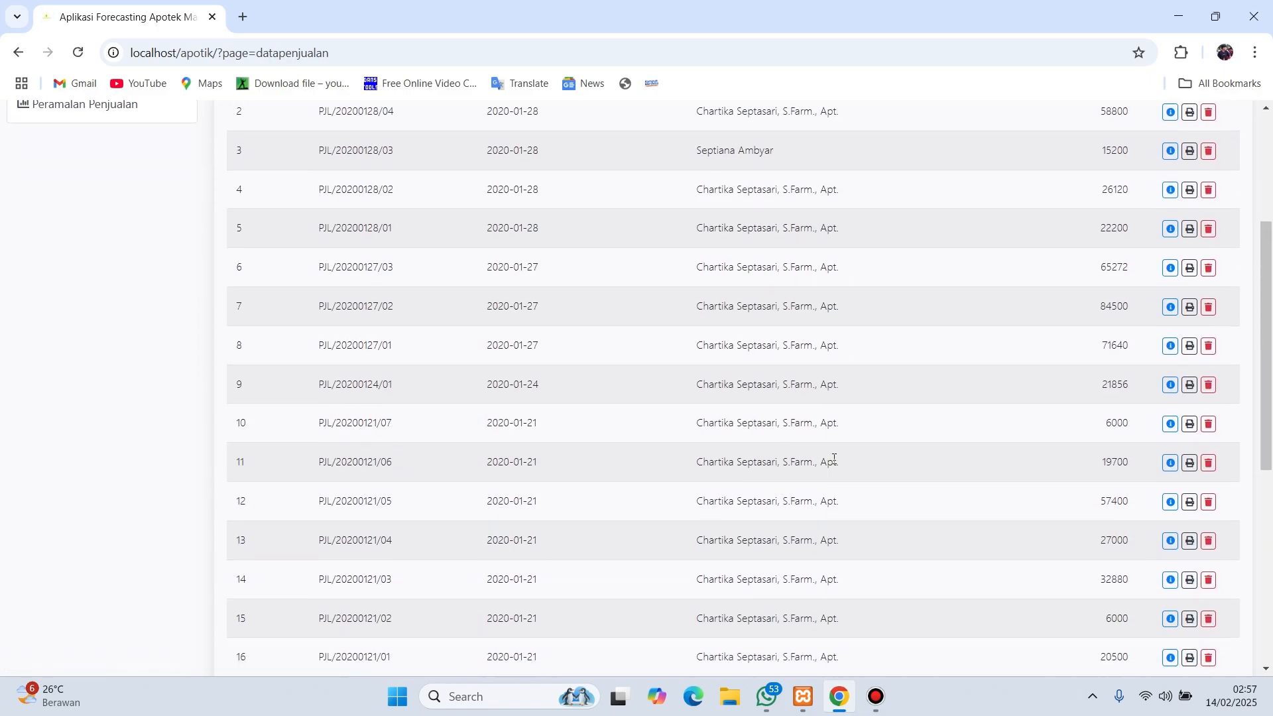
pyautogui.scroll(-3, 836, 463)
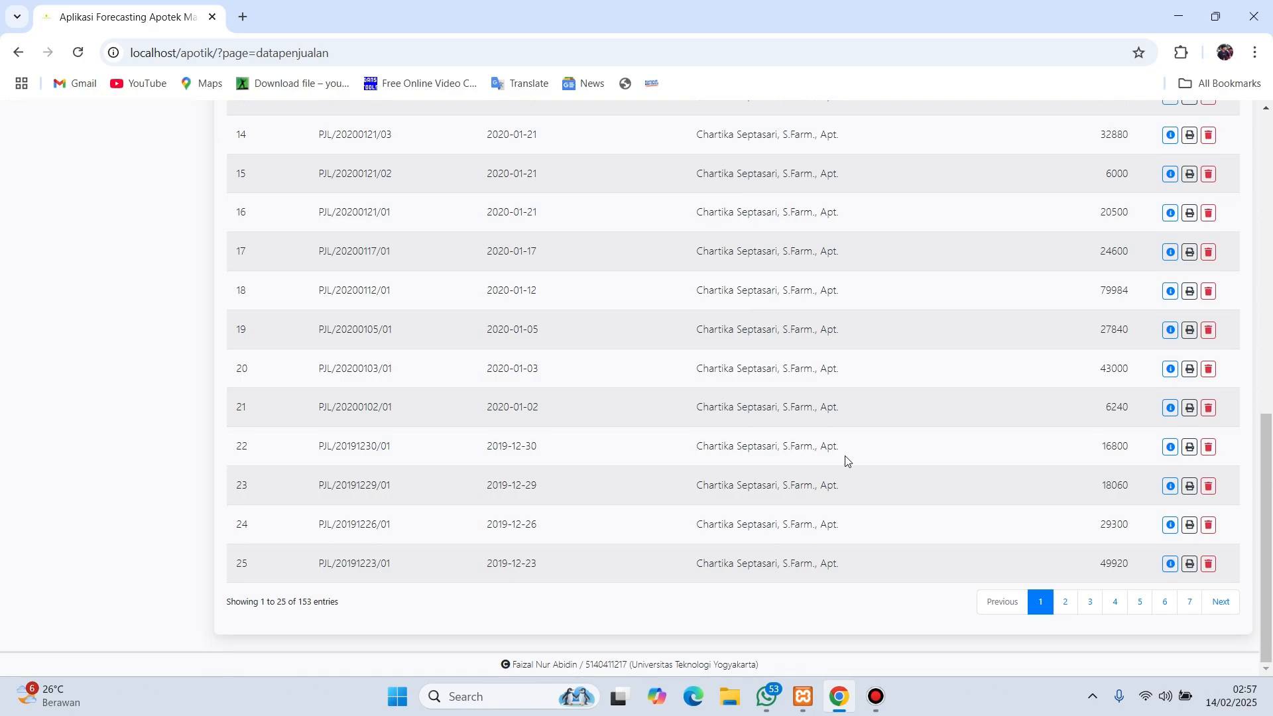
pyautogui.scroll(11, 864, 456)
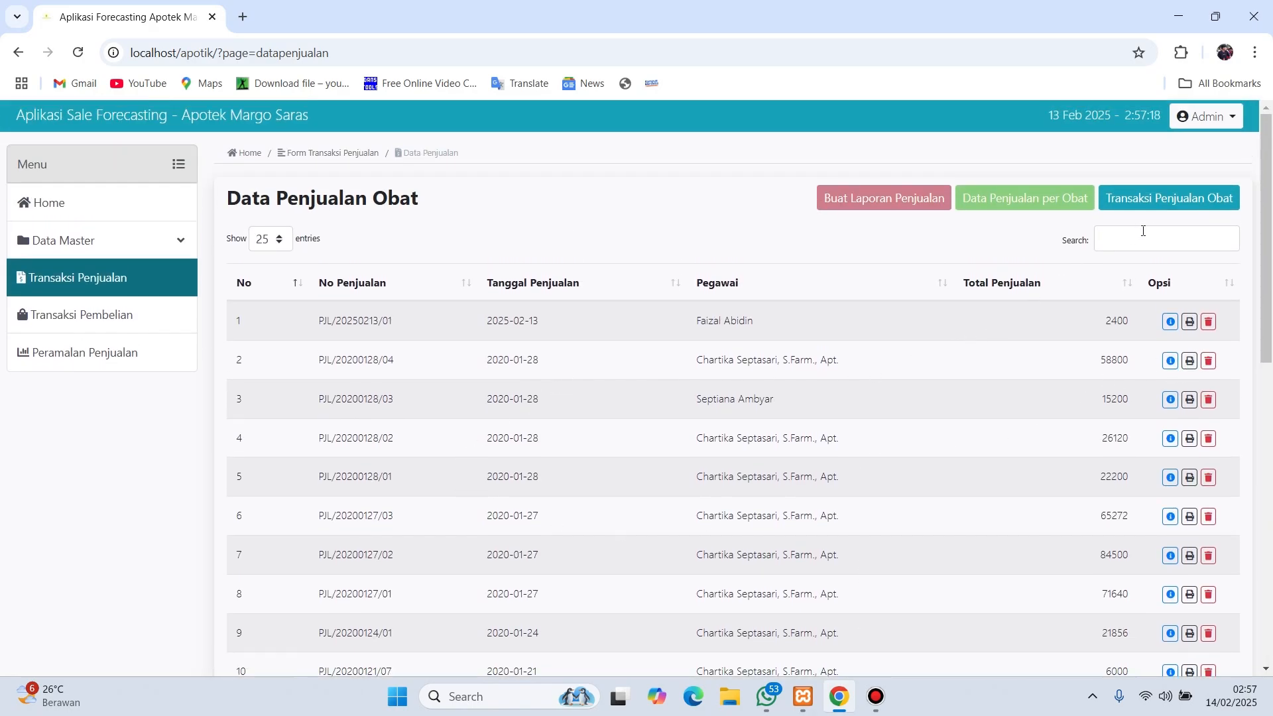
pyautogui.click(1042, 199)
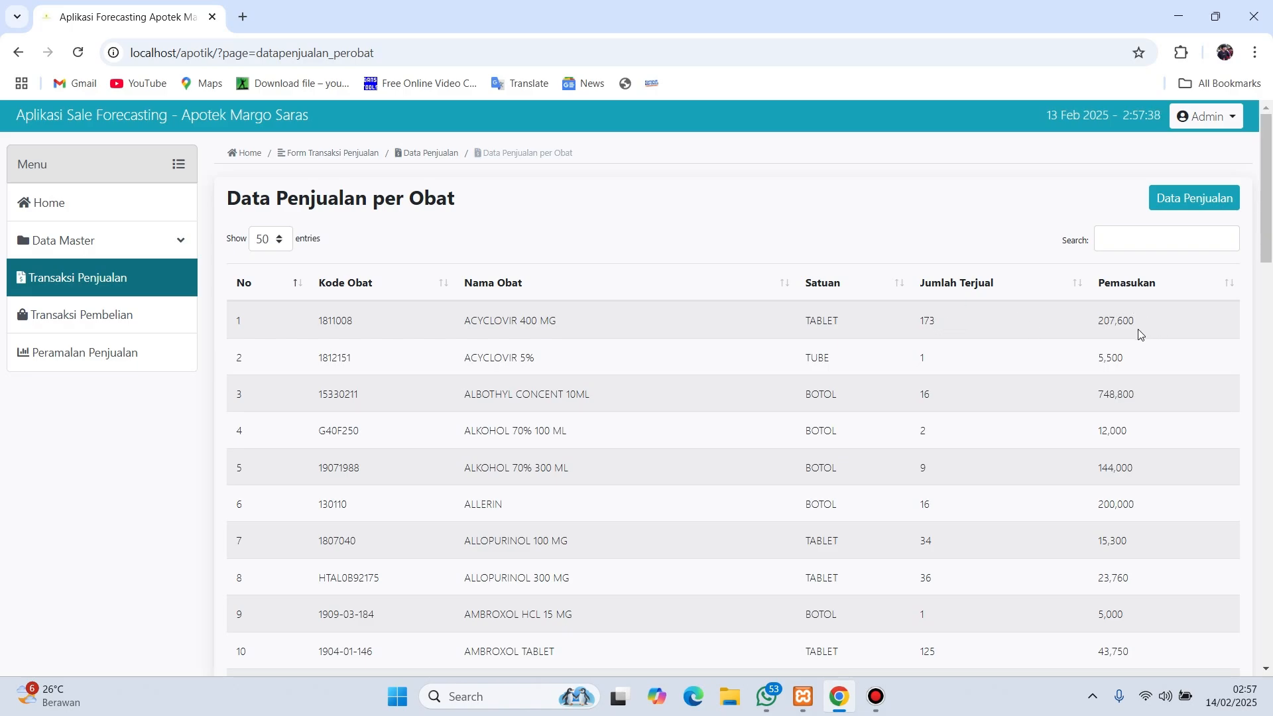
pyautogui.scroll(-1, 1135, 352)
pyautogui.scroll(1, 1127, 415)
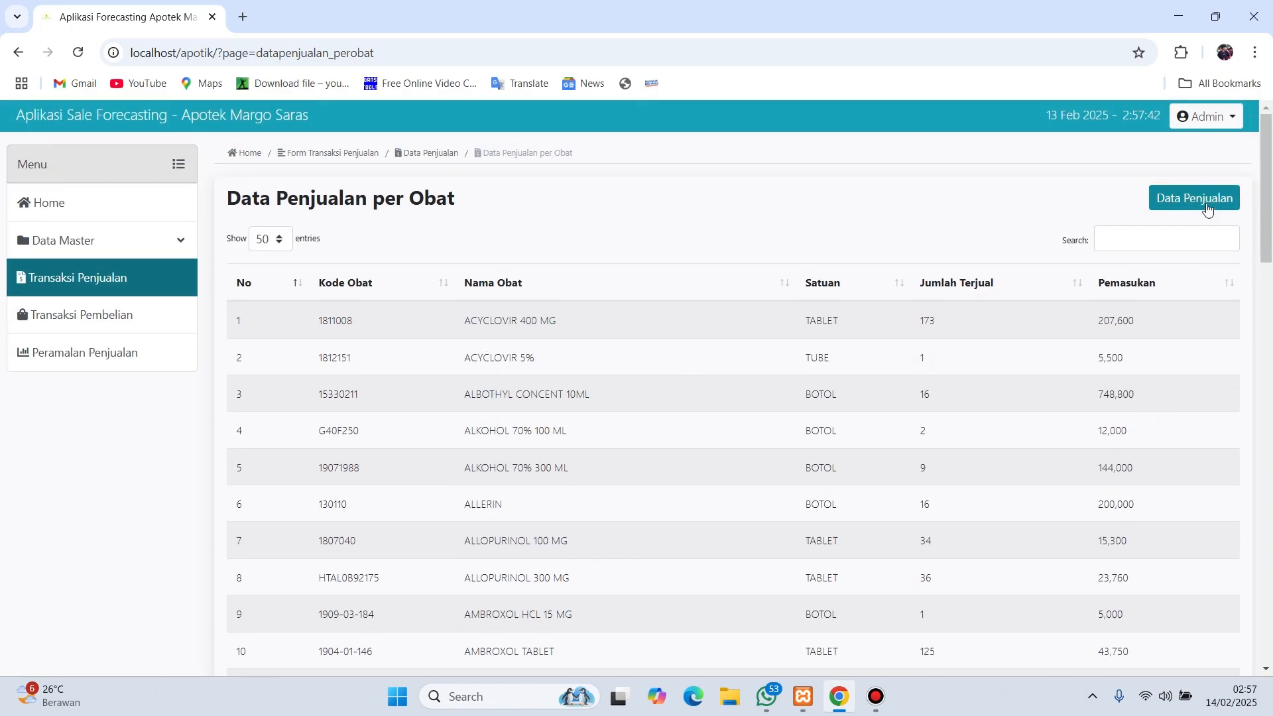
# - Bring up the empty Form Entry Data Pembelian purchase form
pyautogui.click(144, 325)
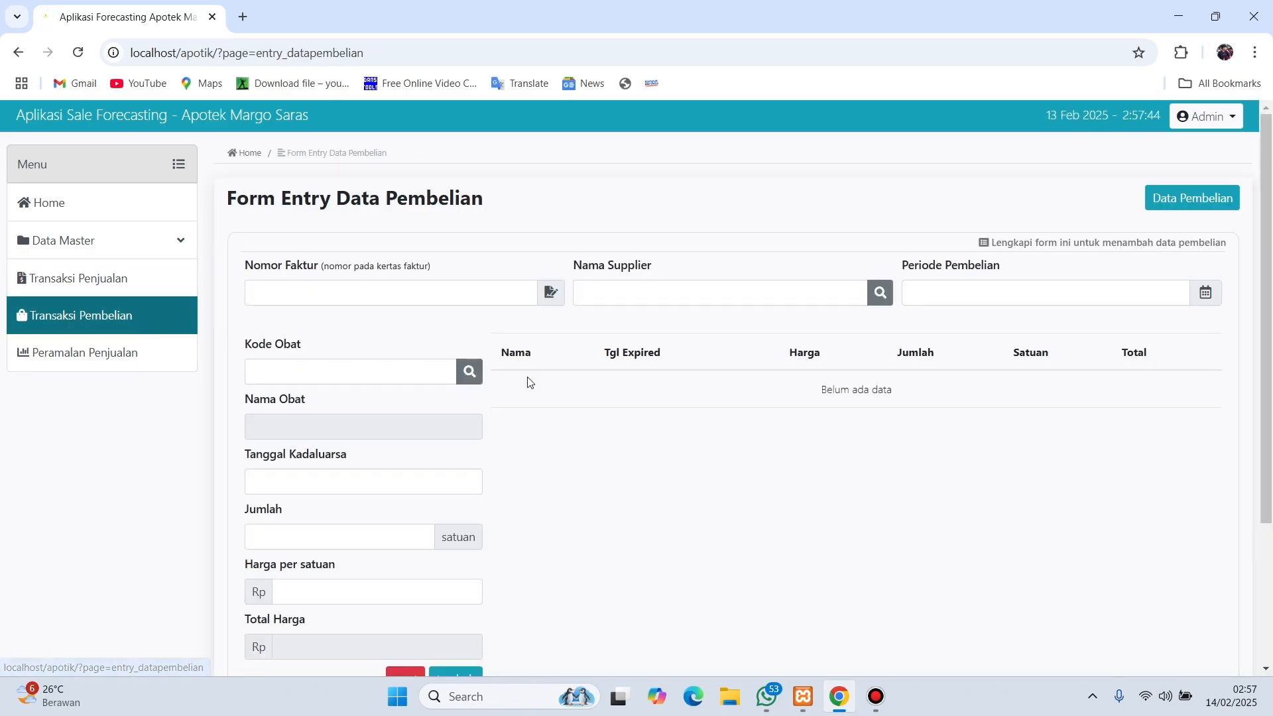
pyautogui.scroll(-2, 790, 455)
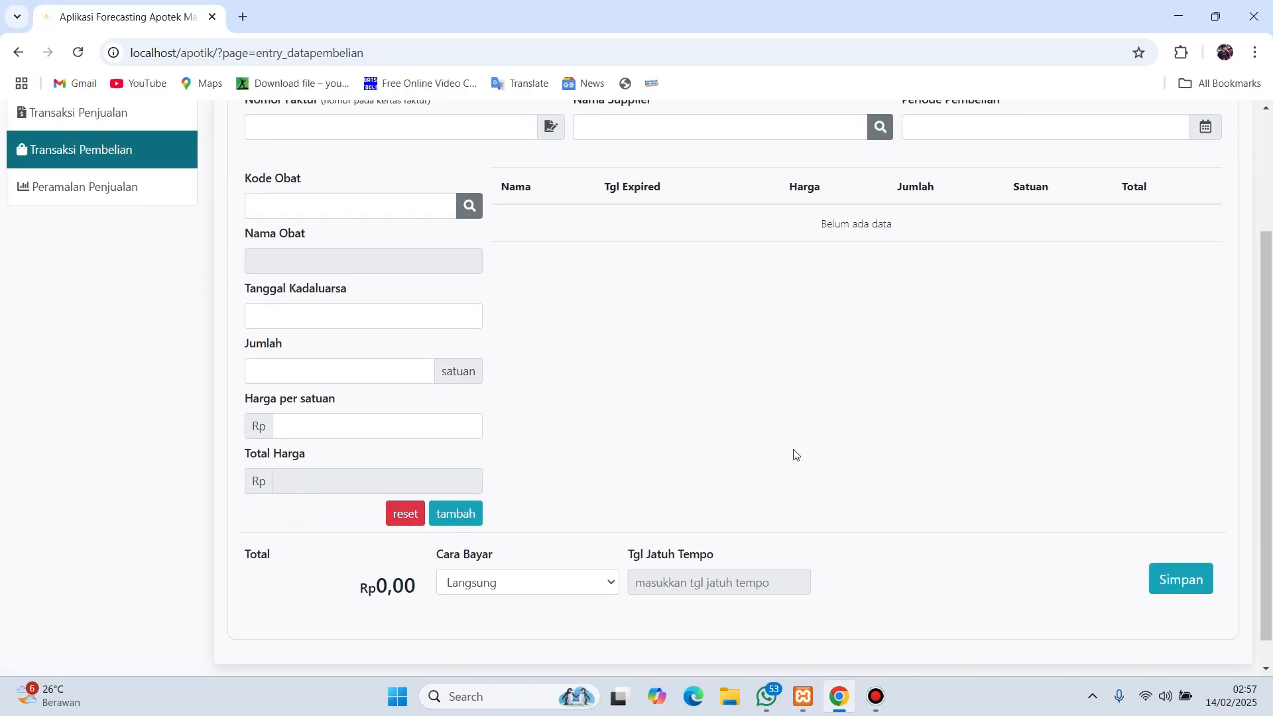
pyautogui.scroll(2, 796, 455)
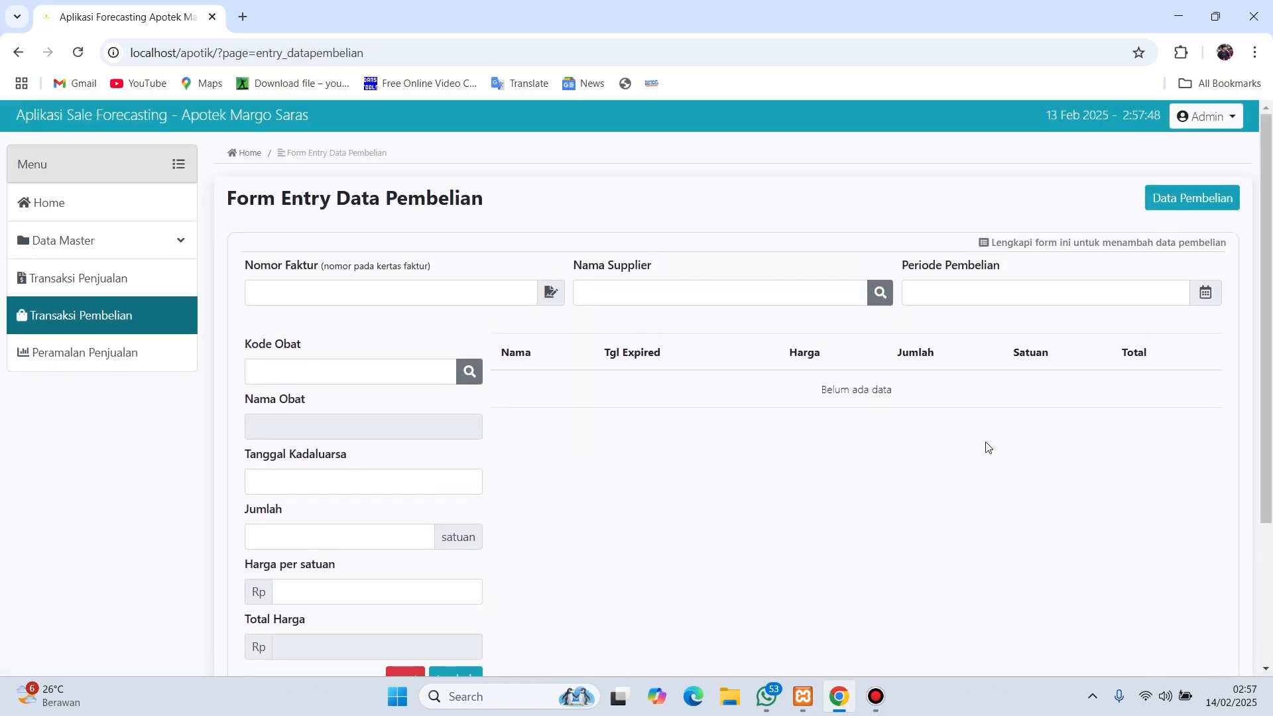
# - Review the Data Pembelian purchase list and the details of the latest purchase in row 1
pyautogui.click(1191, 200)
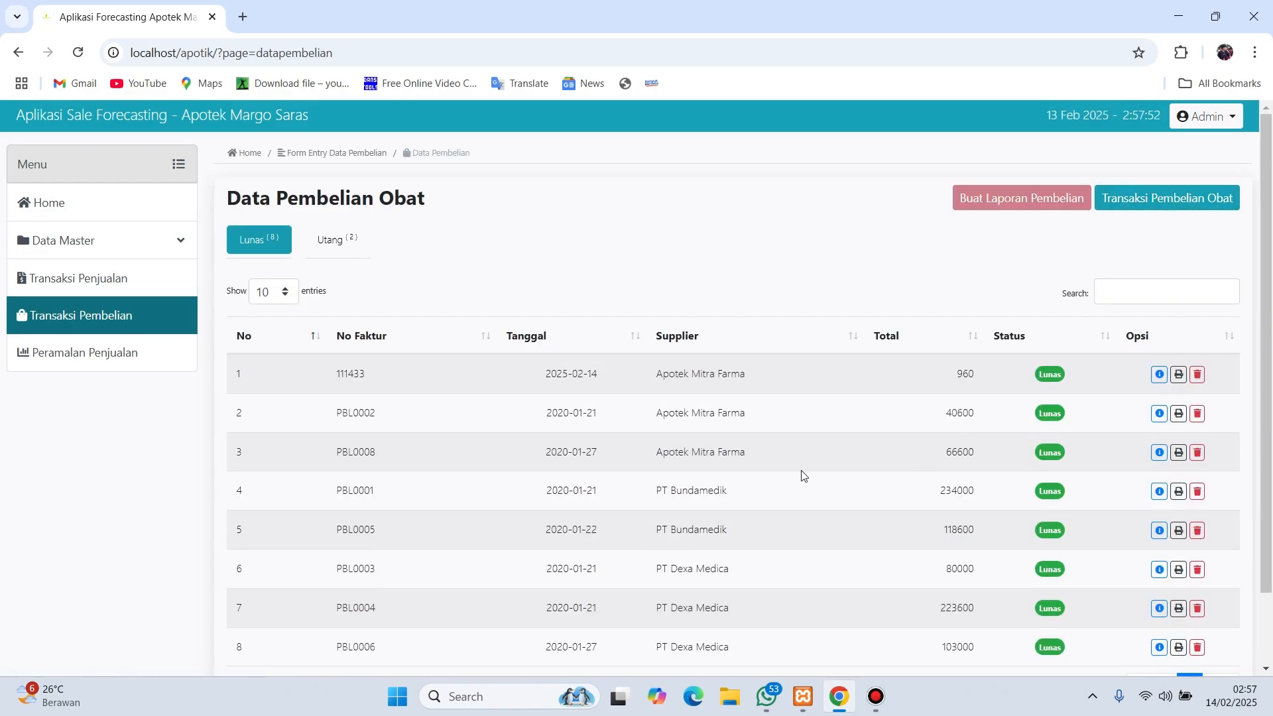
pyautogui.scroll(-2, 498, 428)
pyautogui.scroll(2, 511, 427)
pyautogui.click(1159, 374)
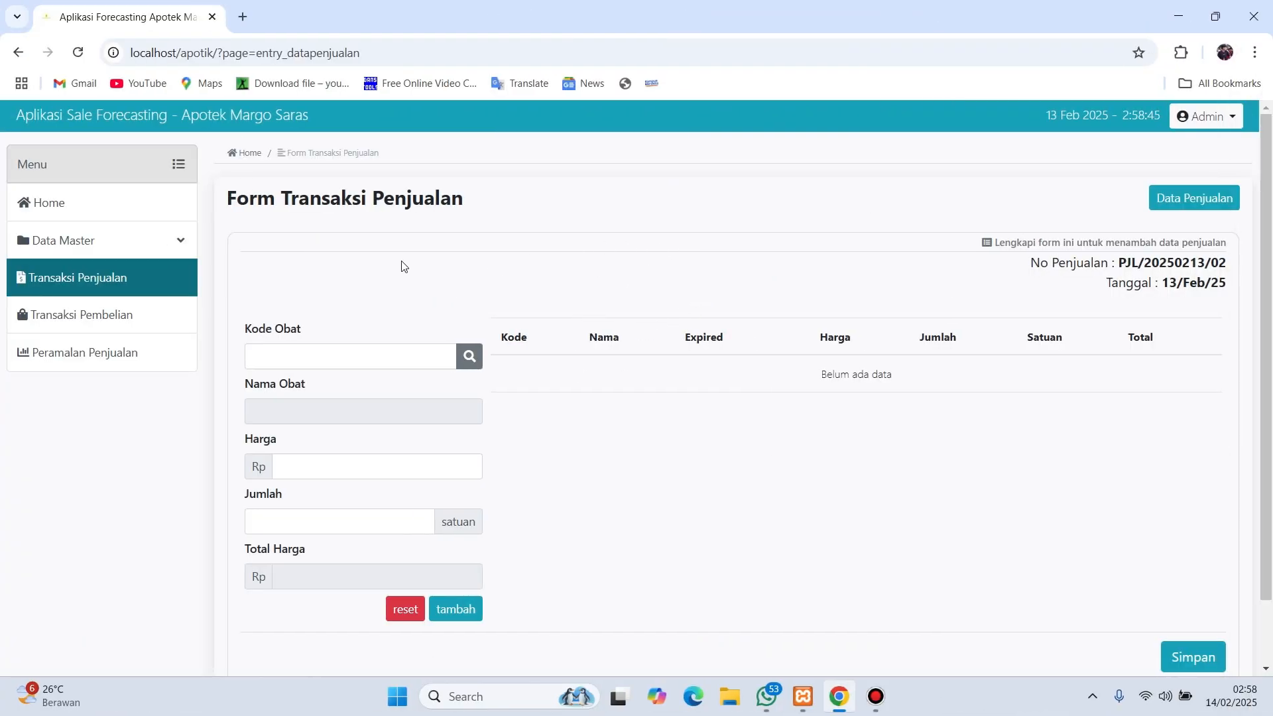
# - Add ACYCLOVIR 400 MG, 1 tablet at Rp960 expiring 2025-02-28, as a purchase line
pyautogui.click(145, 325)
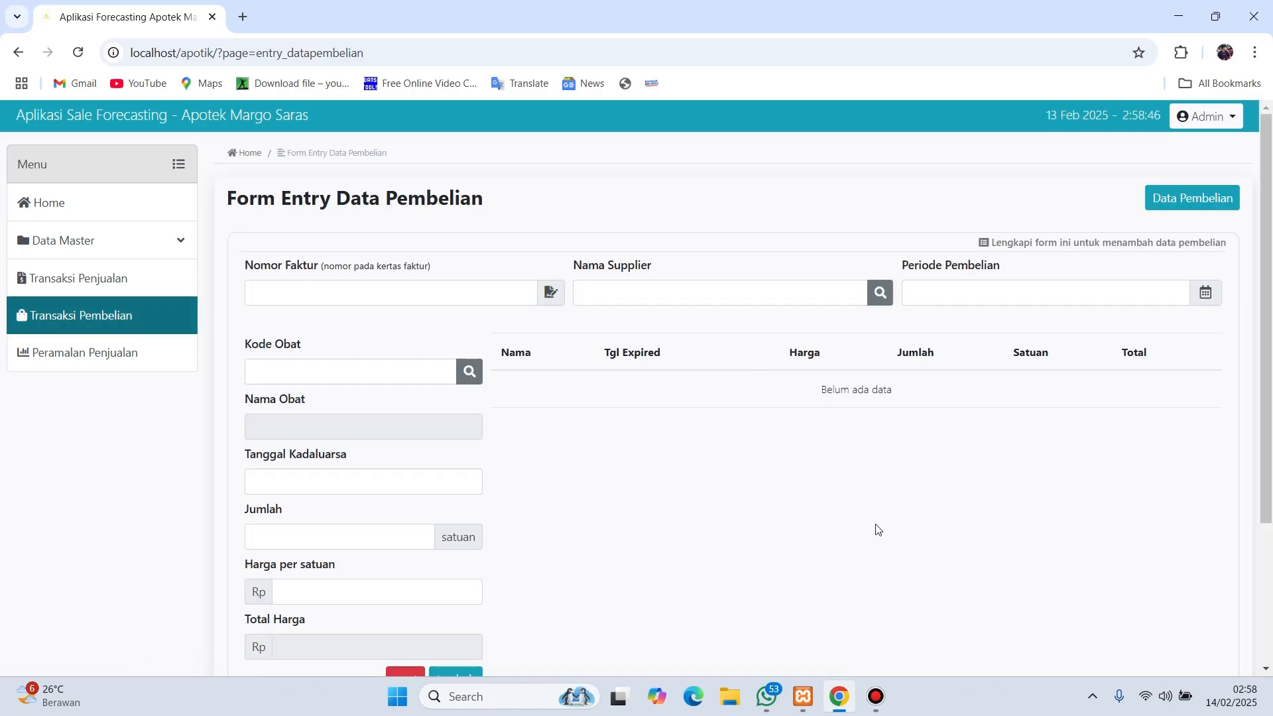
pyautogui.scroll(-1, 837, 550)
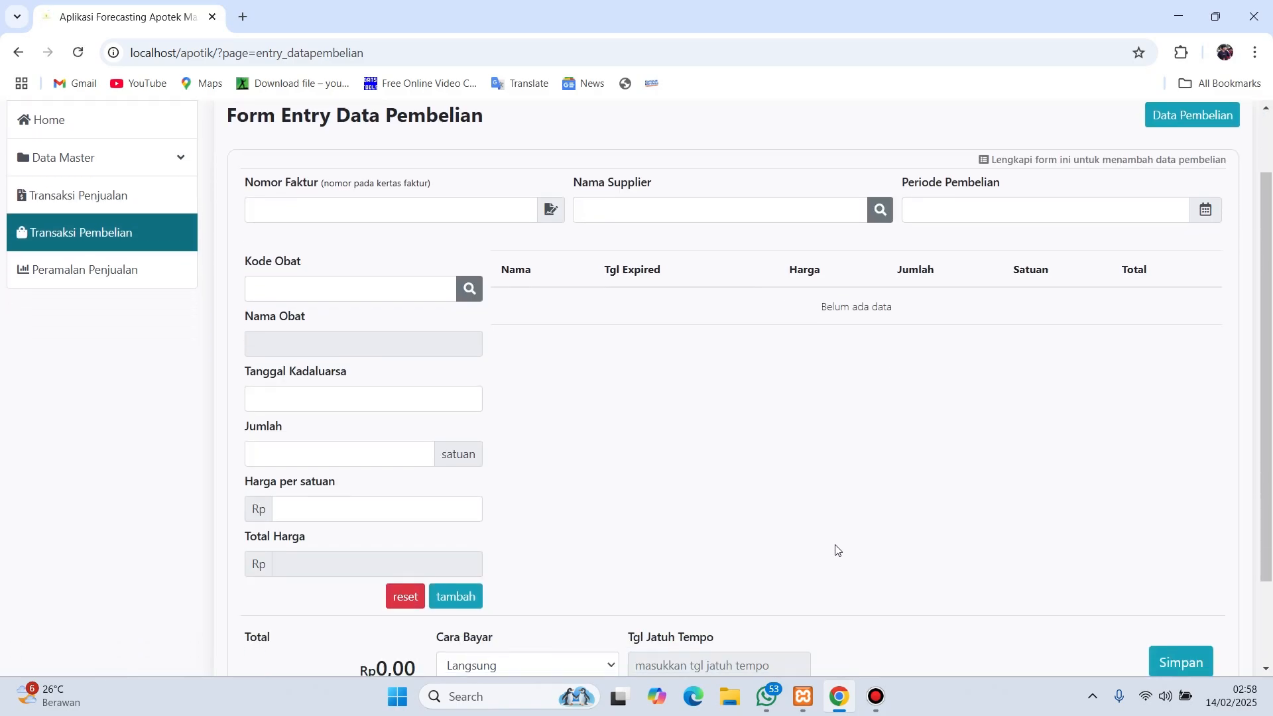
pyautogui.click(311, 291)
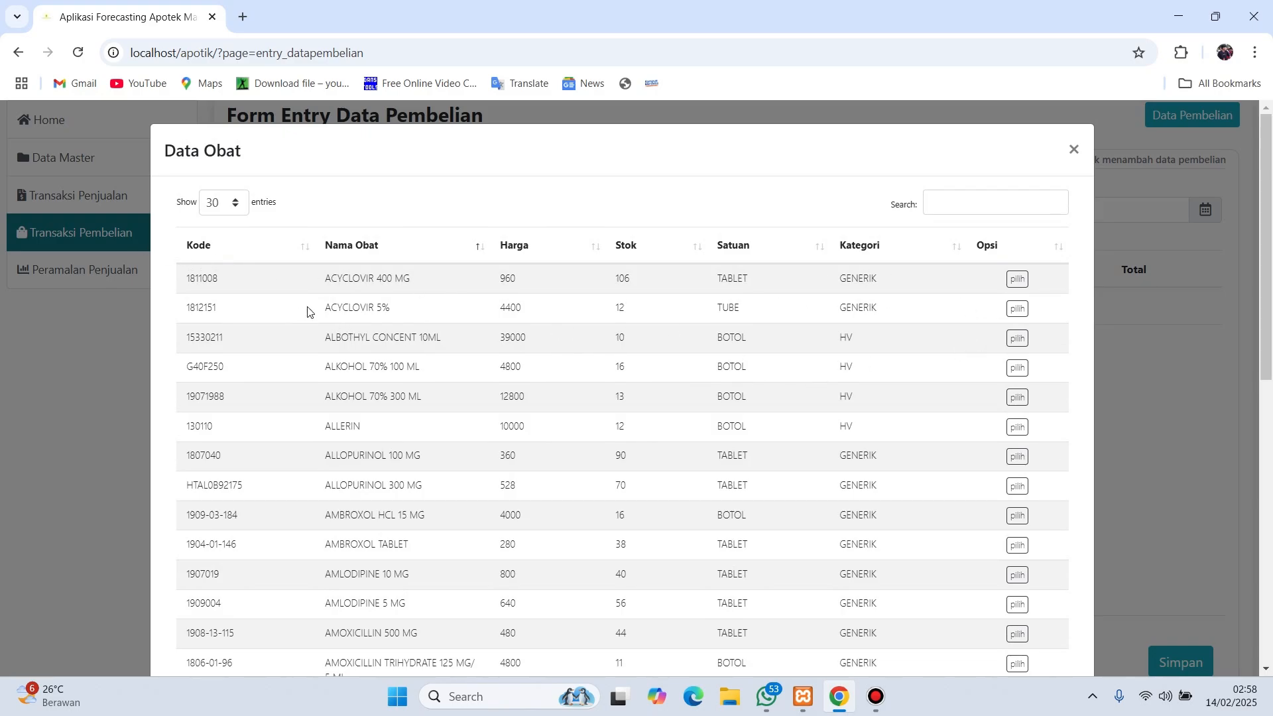
pyautogui.click(1018, 279)
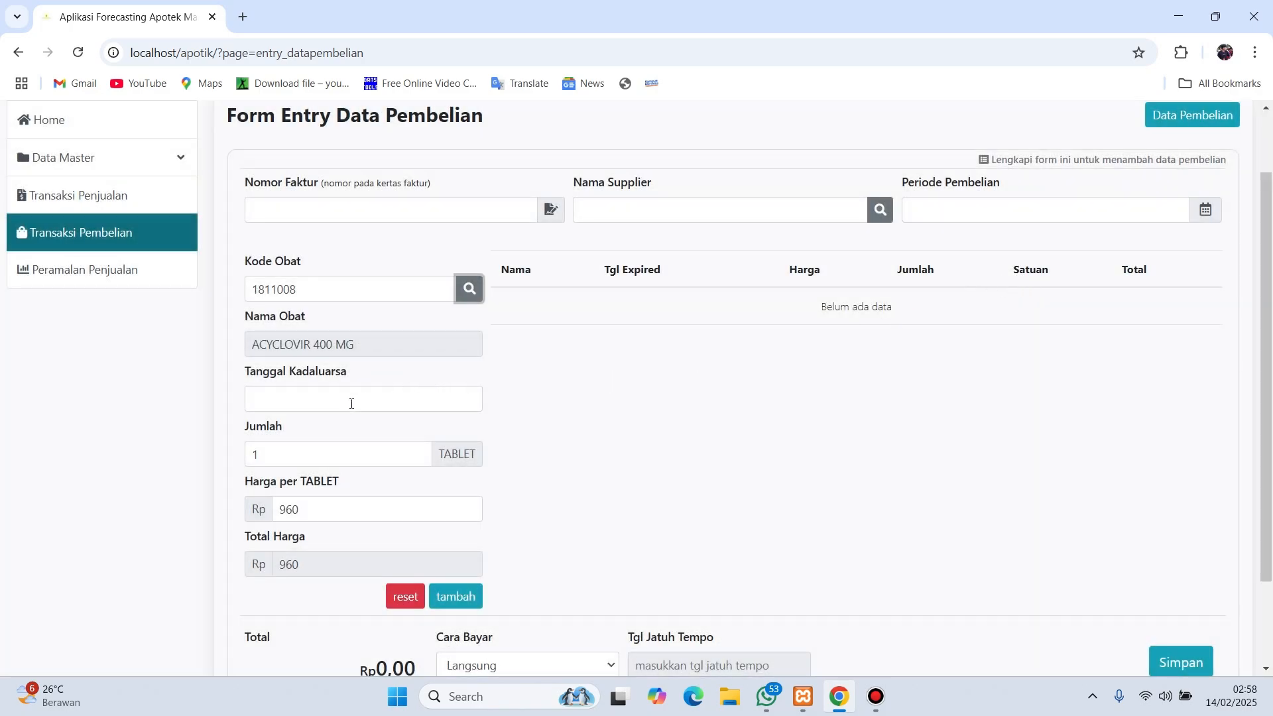
pyautogui.click(337, 406)
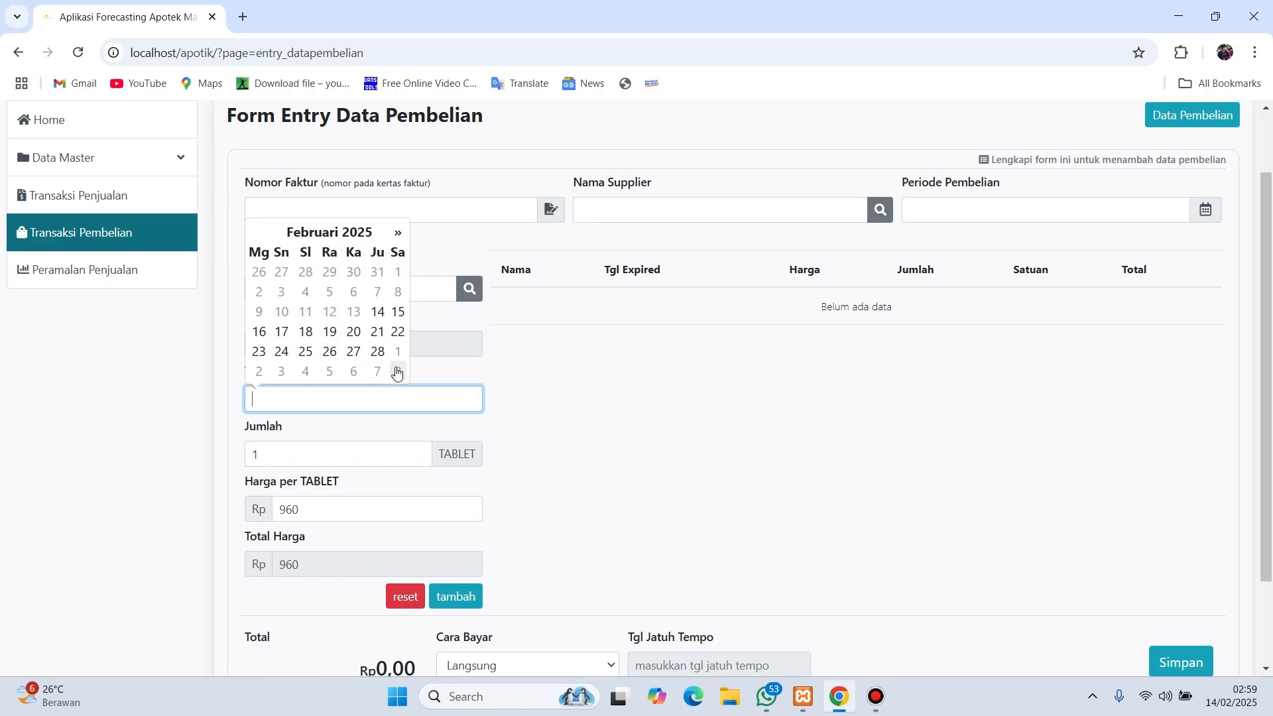
pyautogui.click(378, 351)
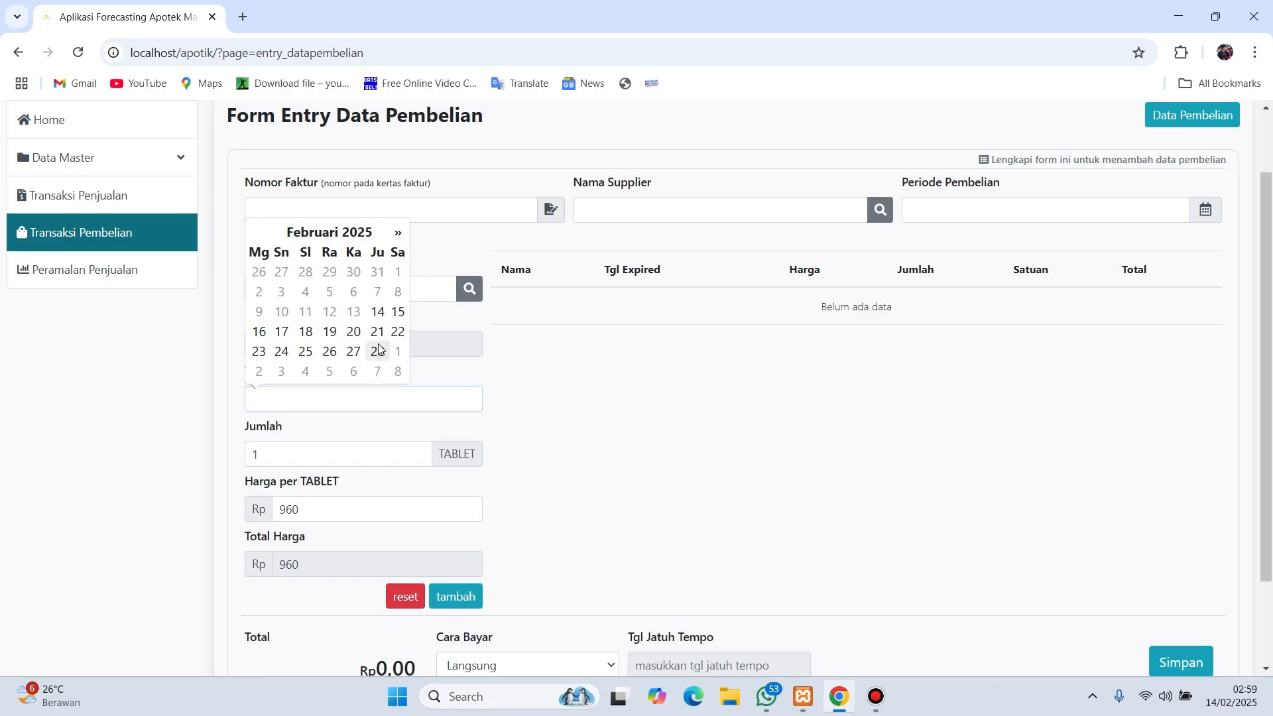
pyautogui.scroll(-2, 402, 411)
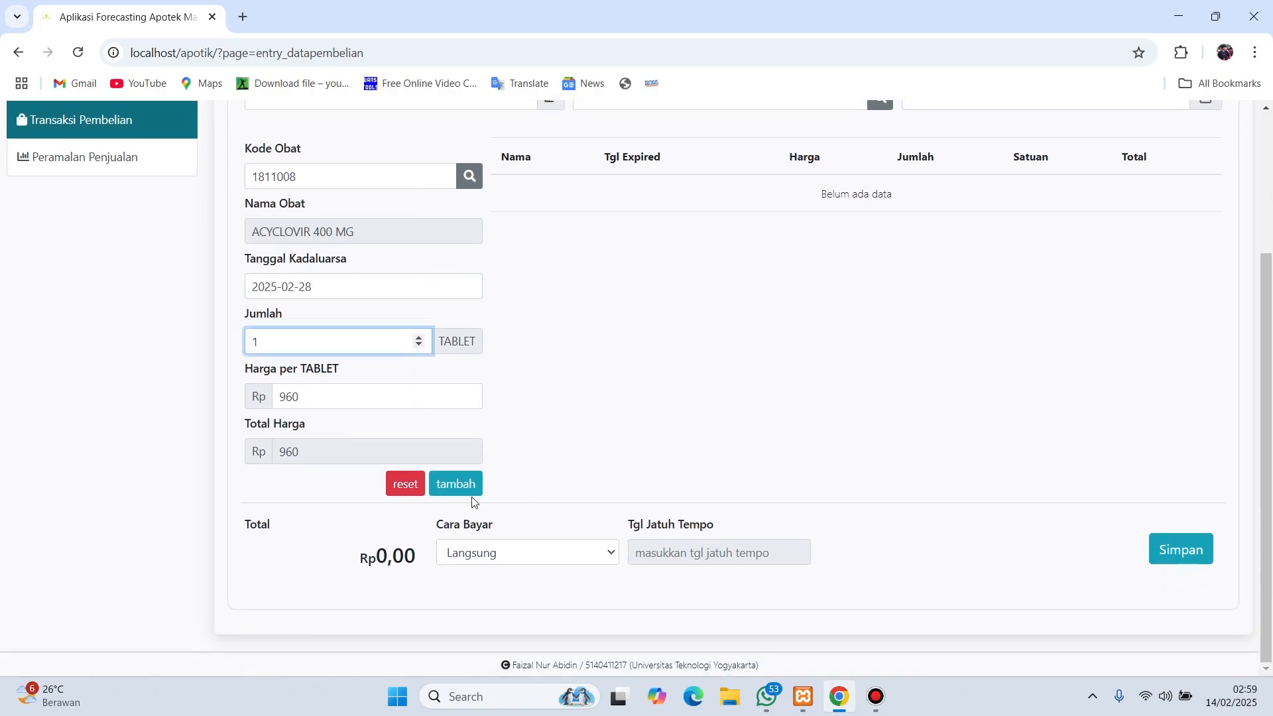
pyautogui.click(458, 484)
pyautogui.scroll(1, 812, 266)
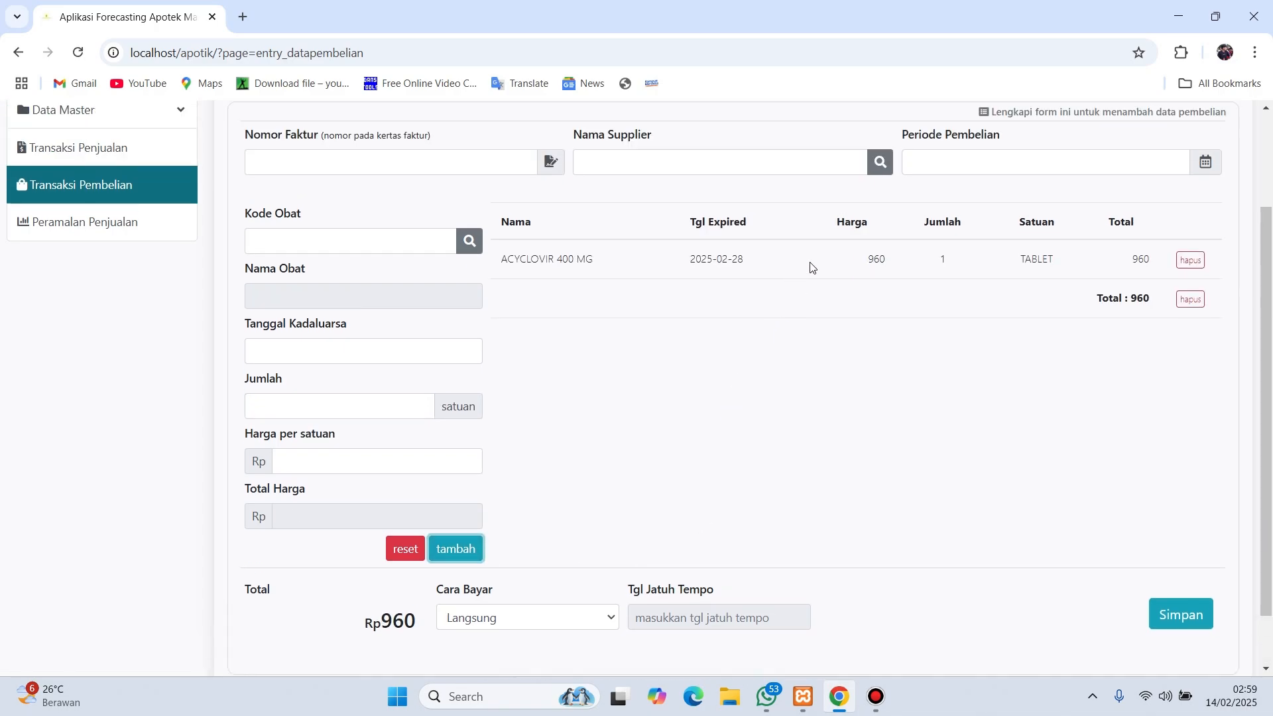
pyautogui.scroll(-2, 847, 435)
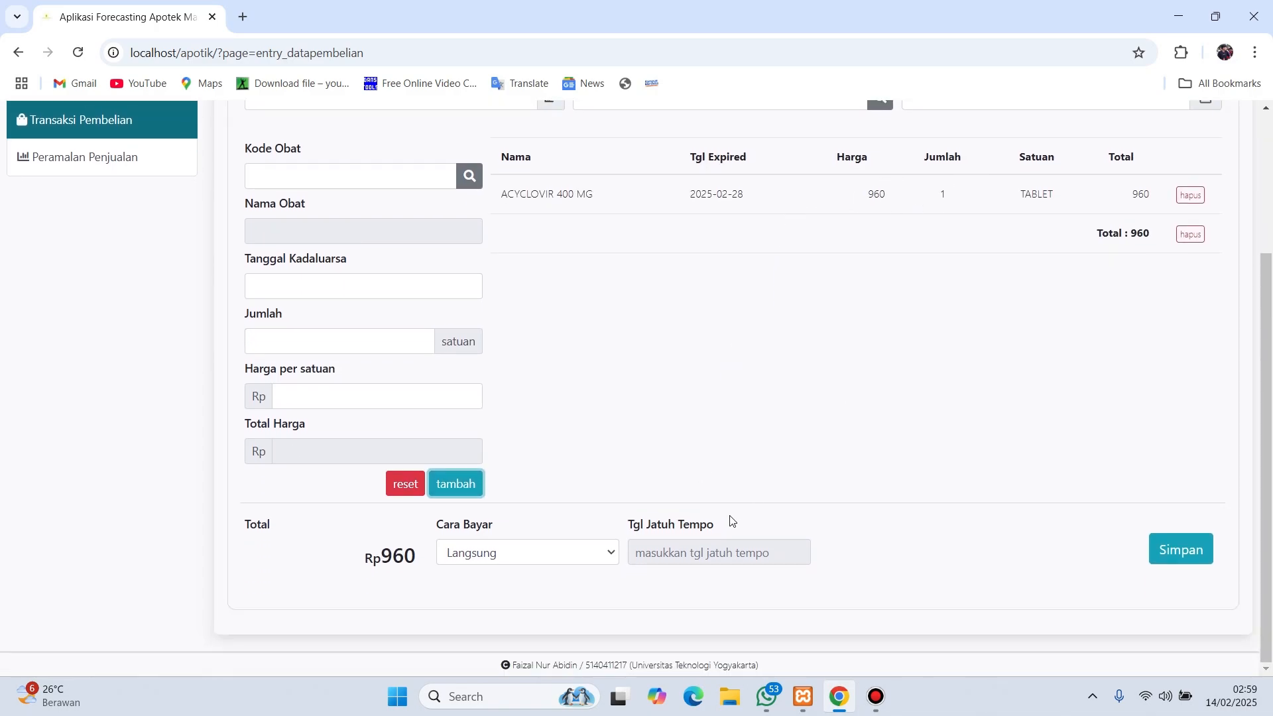
# - After the save is refused for a missing invoice number, fill in the Nomor Faktur field
pyautogui.click(1176, 567)
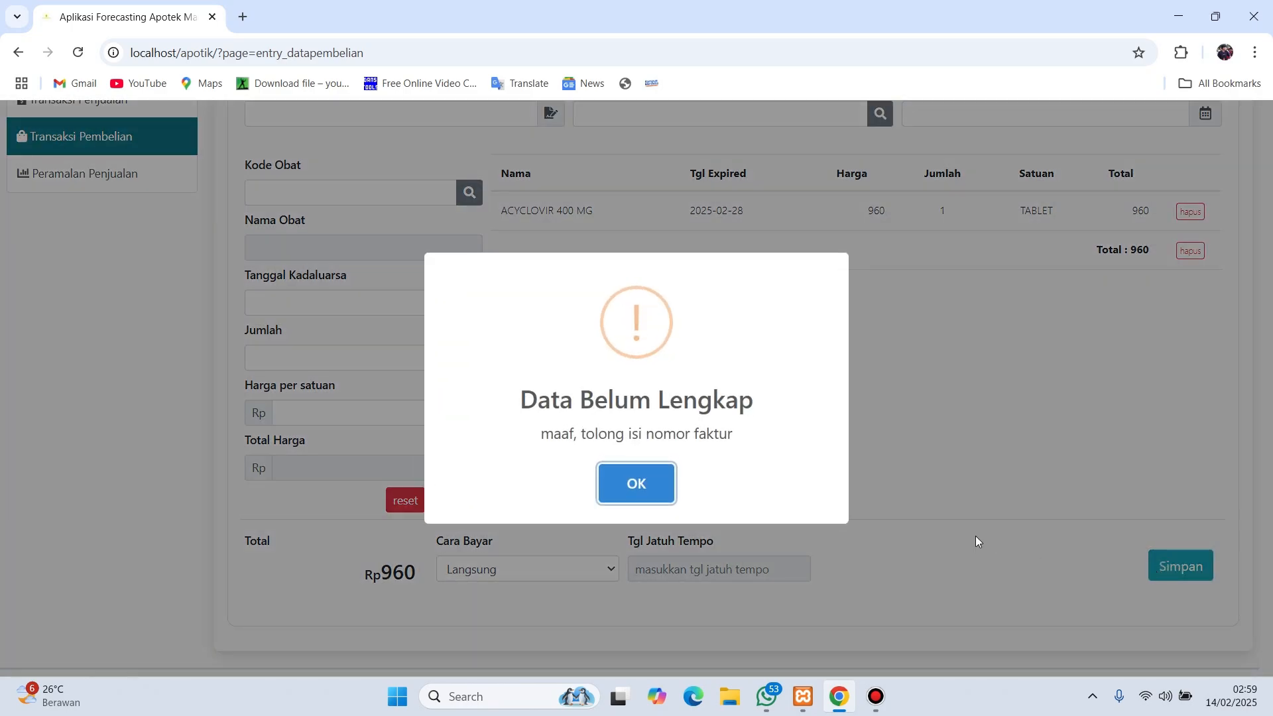
pyautogui.click(636, 482)
pyautogui.scroll(3, 807, 455)
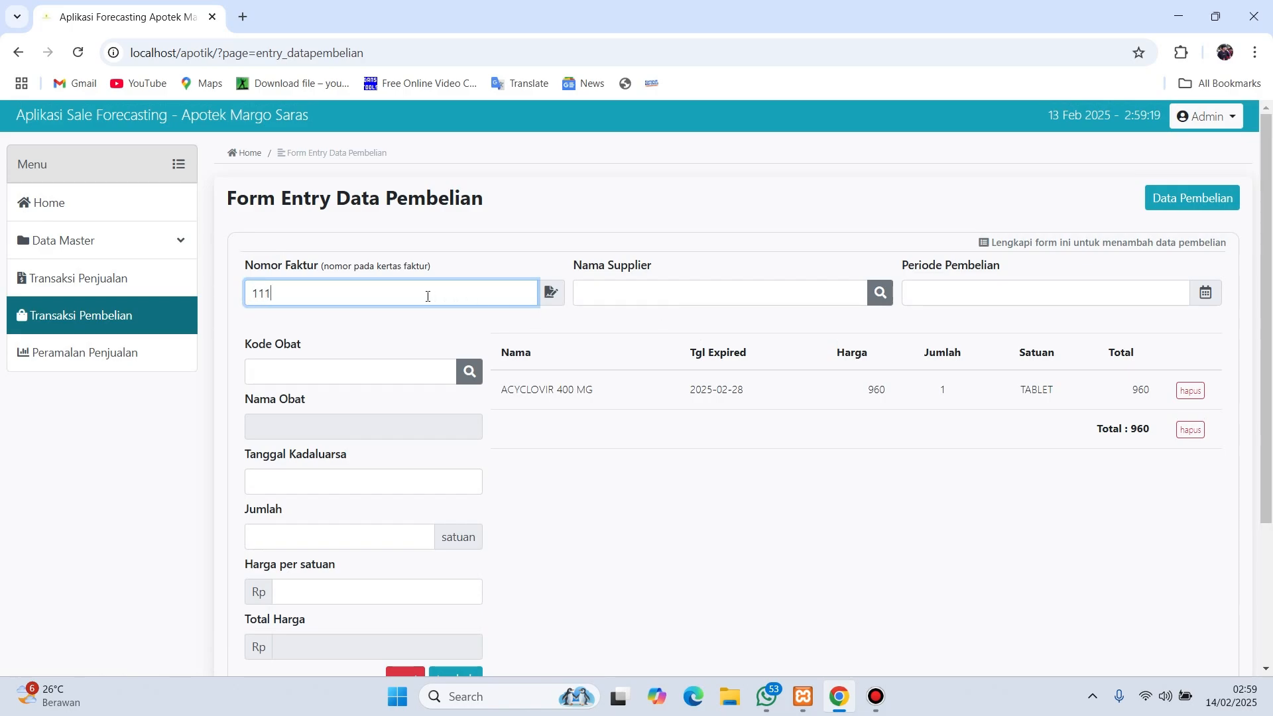
pyautogui.write('111222')
# - Set the supplier to Apotek Mitra Farma and the purchase period to 2025-02-15
pyautogui.click(620, 292)
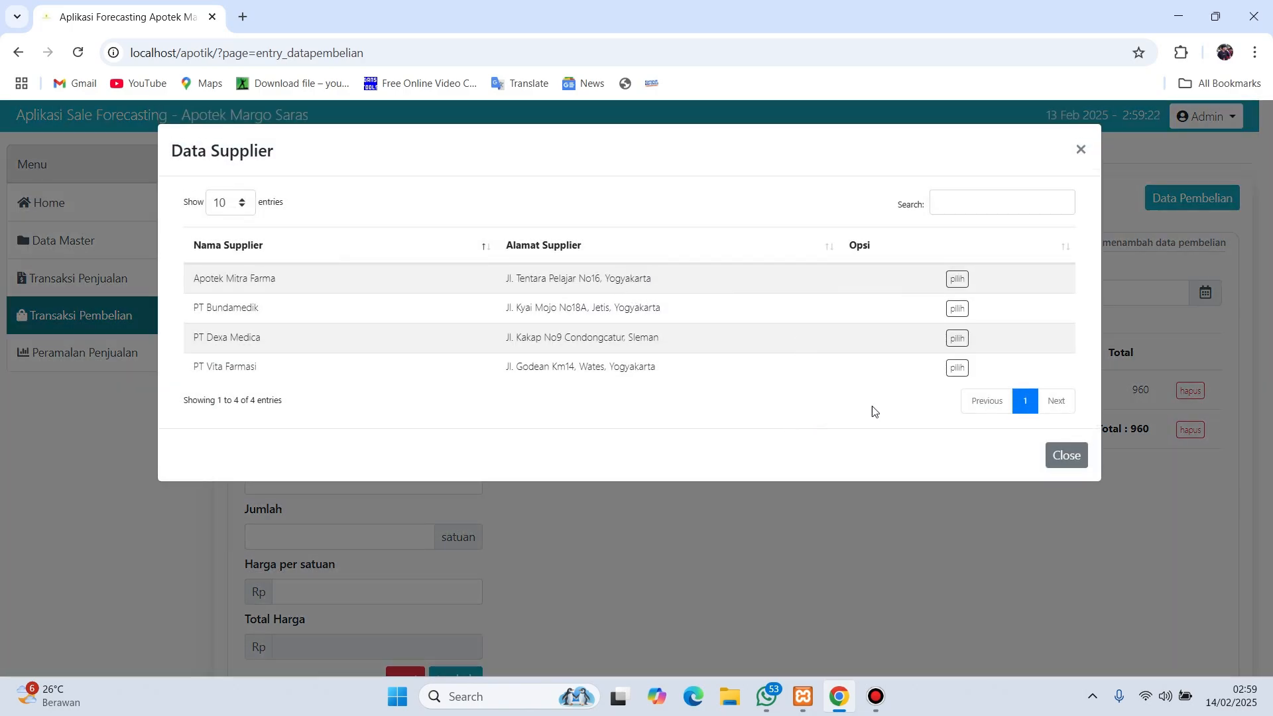
pyautogui.click(957, 279)
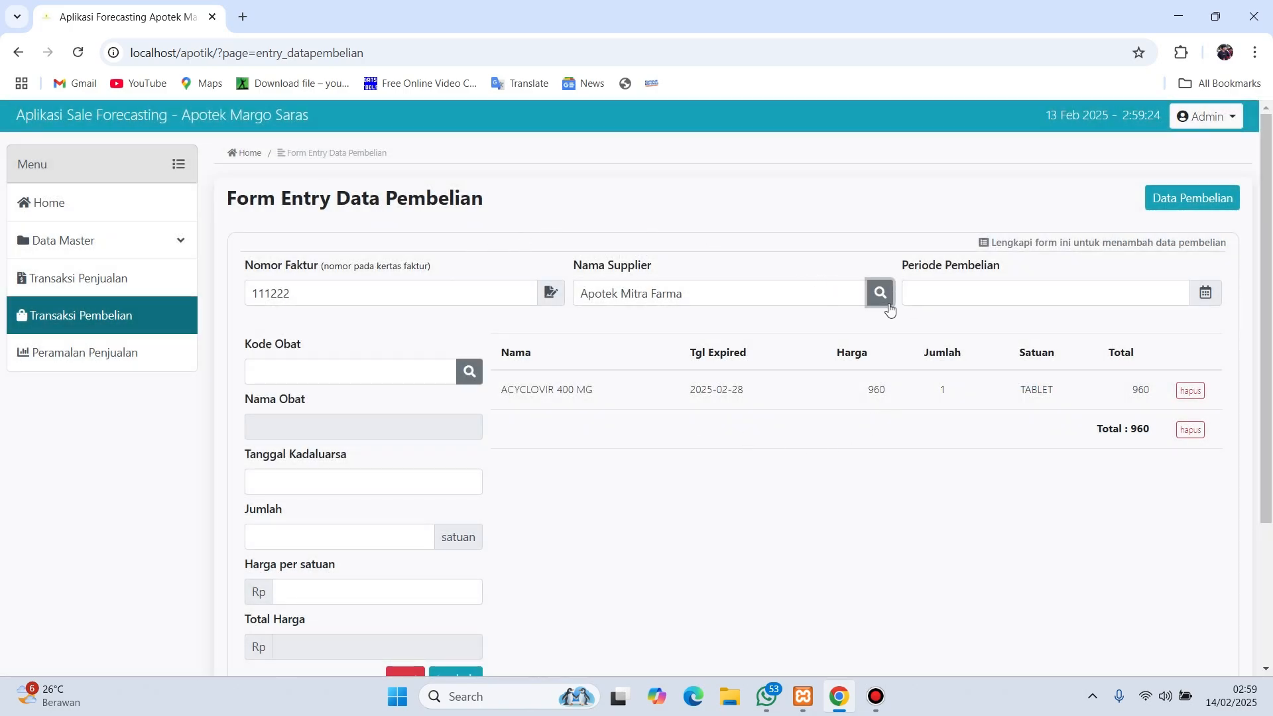
pyautogui.click(975, 293)
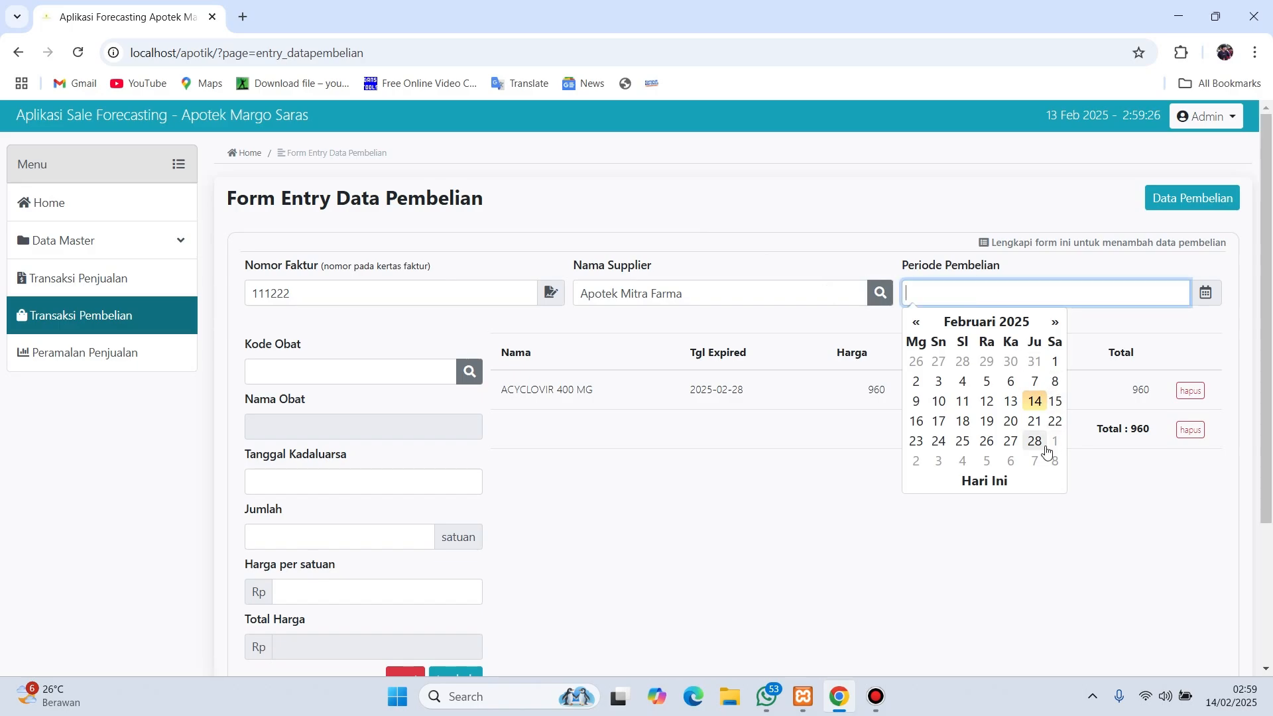
pyautogui.click(1055, 402)
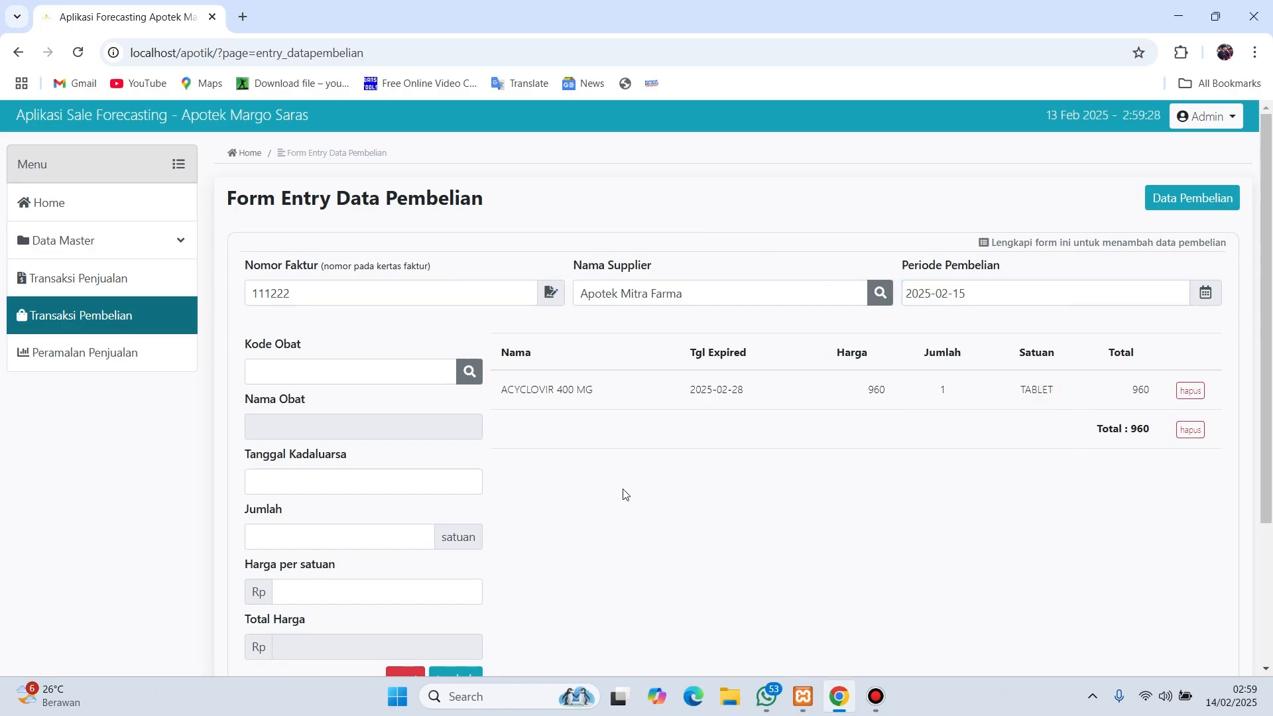
pyautogui.scroll(-3, 623, 494)
# - Save and confirm the purchase, then close the tab showing the receipt error
pyautogui.click(1183, 551)
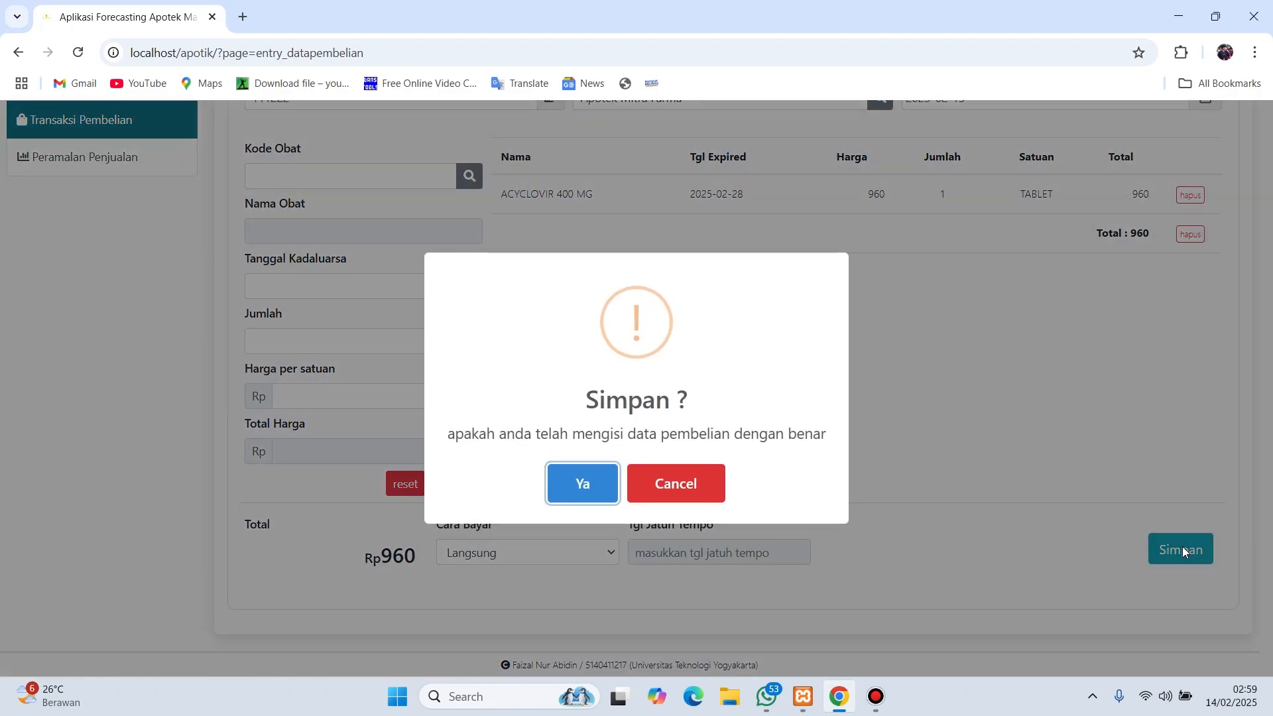
pyautogui.click(583, 485)
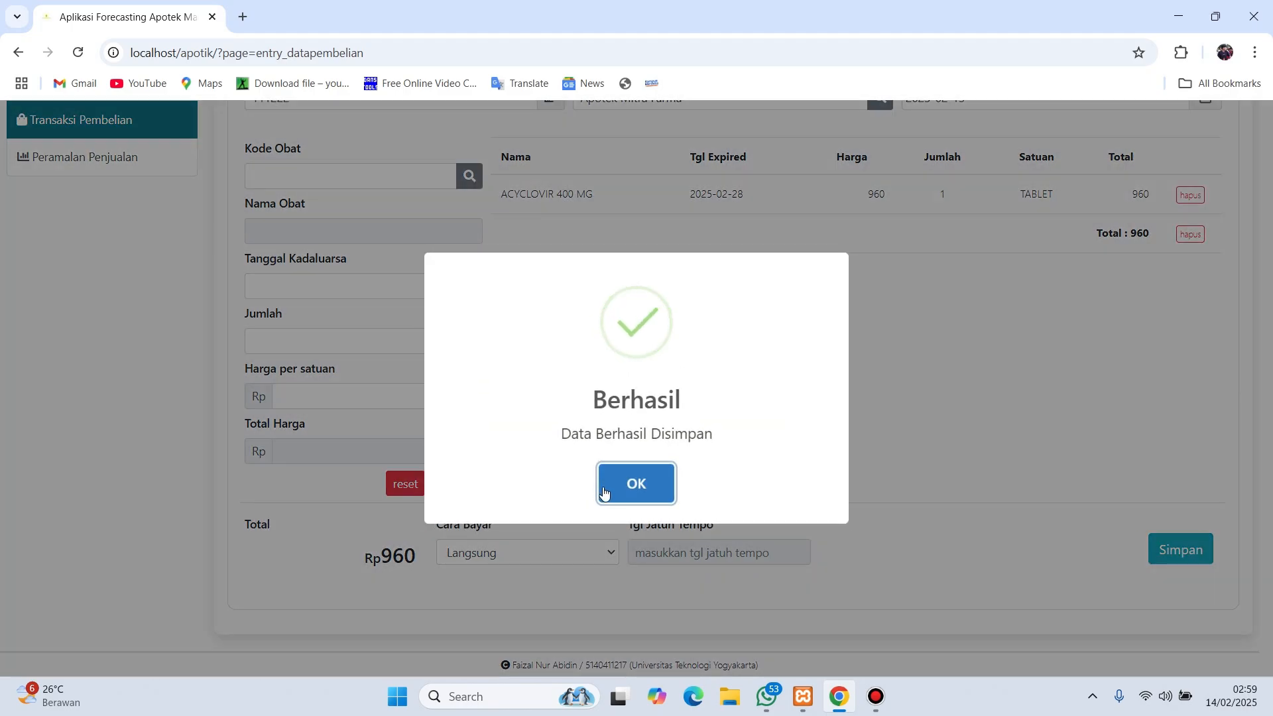
pyautogui.click(670, 487)
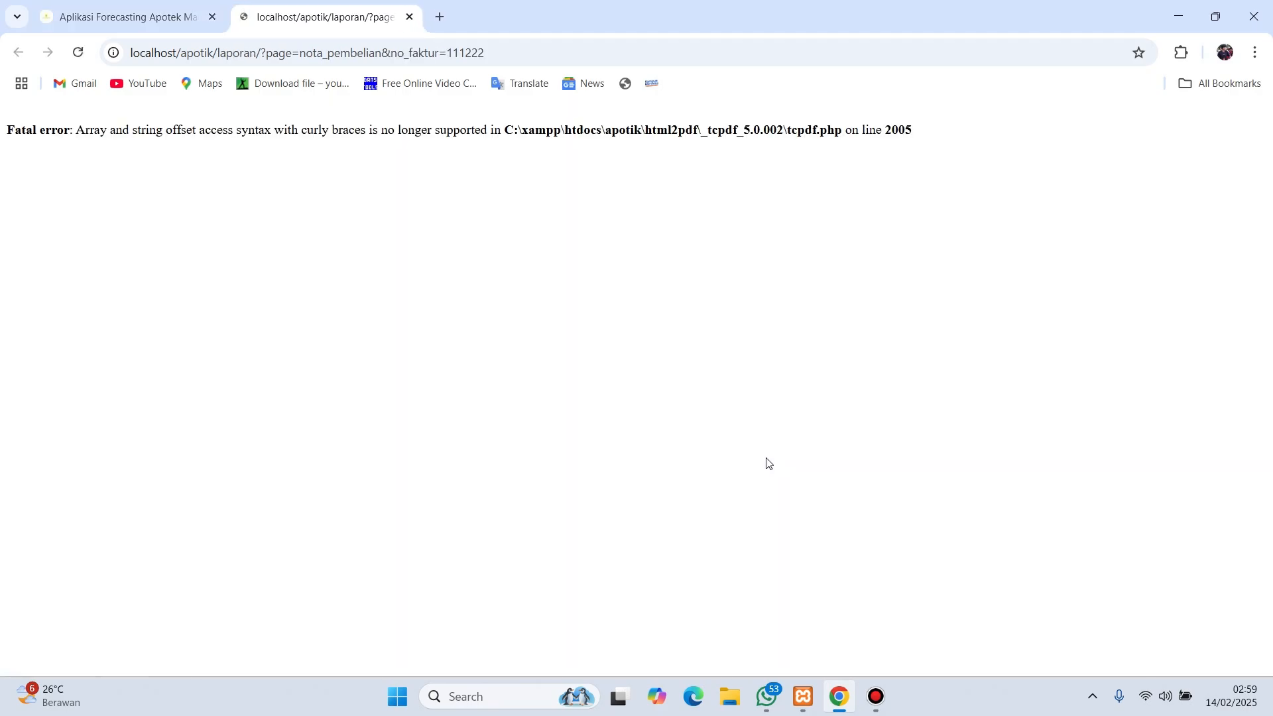
pyautogui.click(410, 16)
pyautogui.scroll(3, 819, 417)
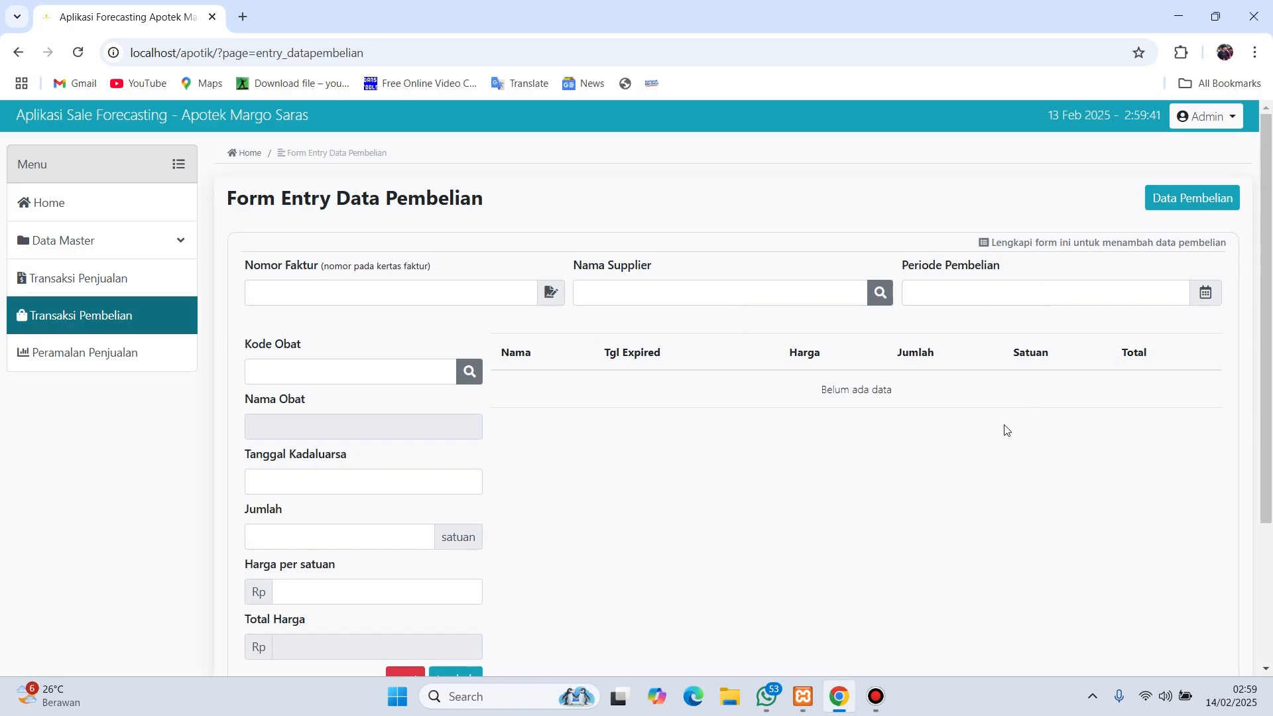
pyautogui.scroll(-3, 623, 332)
pyautogui.scroll(3, 623, 332)
# - Expand Data Master and open the Data Obat medicine page to see expiring batches
pyautogui.click(159, 251)
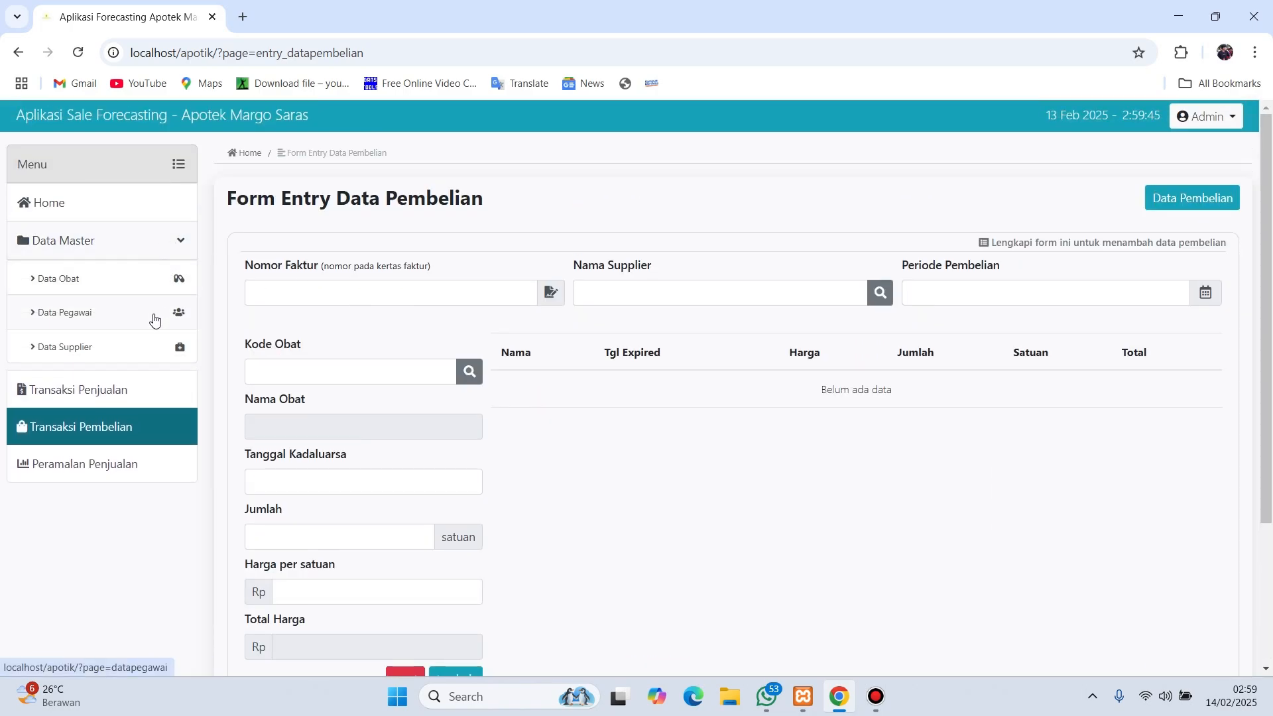
pyautogui.click(141, 283)
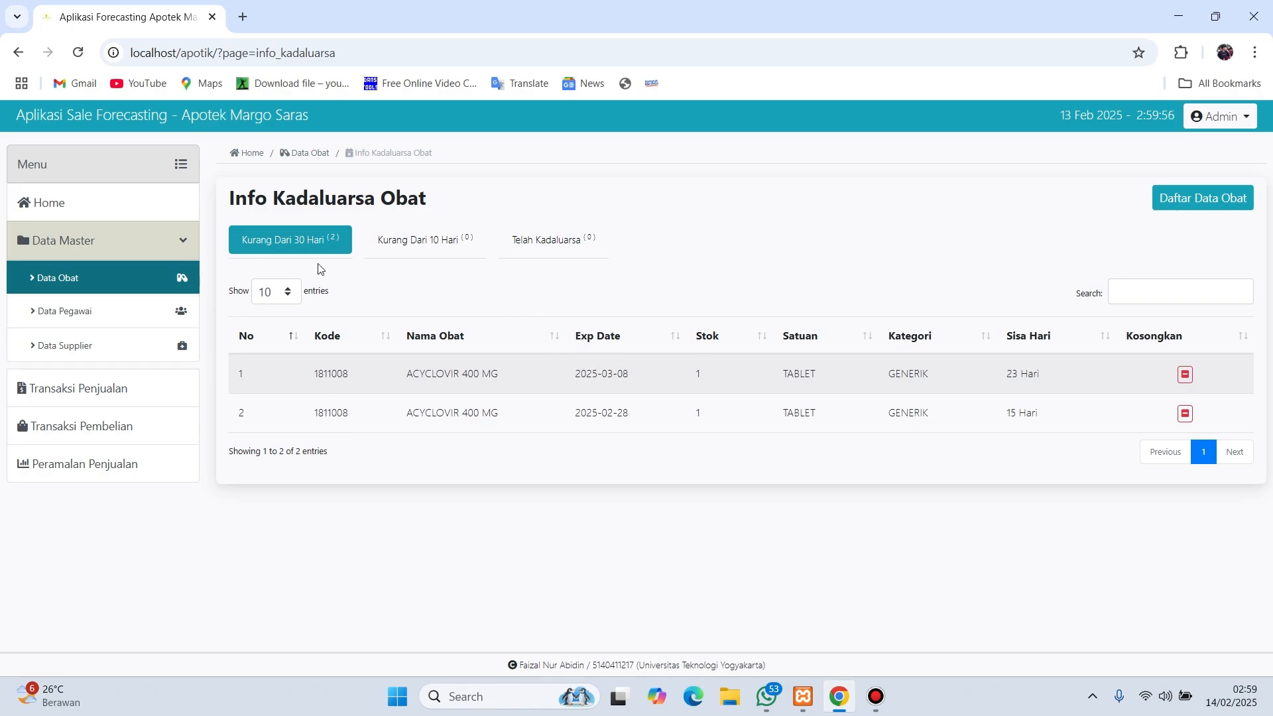
# - On the Peramalan Penjualan page, select ACYCLOVIR 400 MG as the medicine to forecast
pyautogui.click(152, 470)
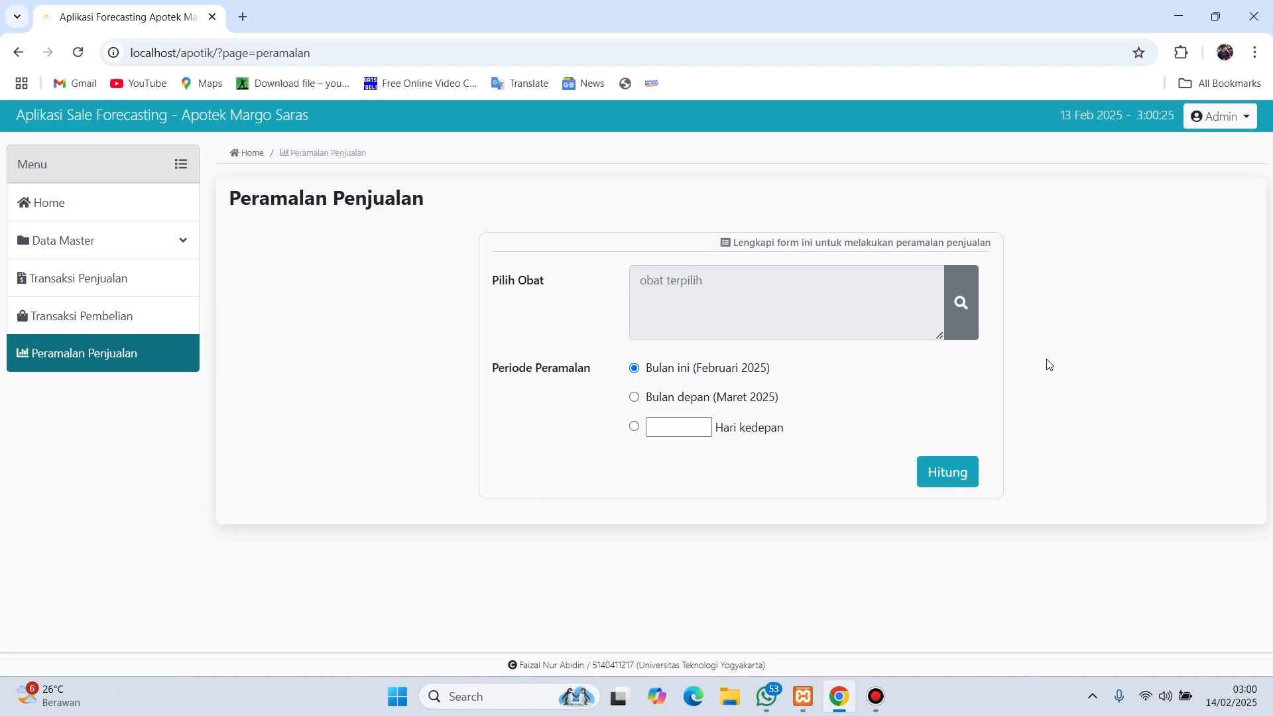
pyautogui.click(968, 302)
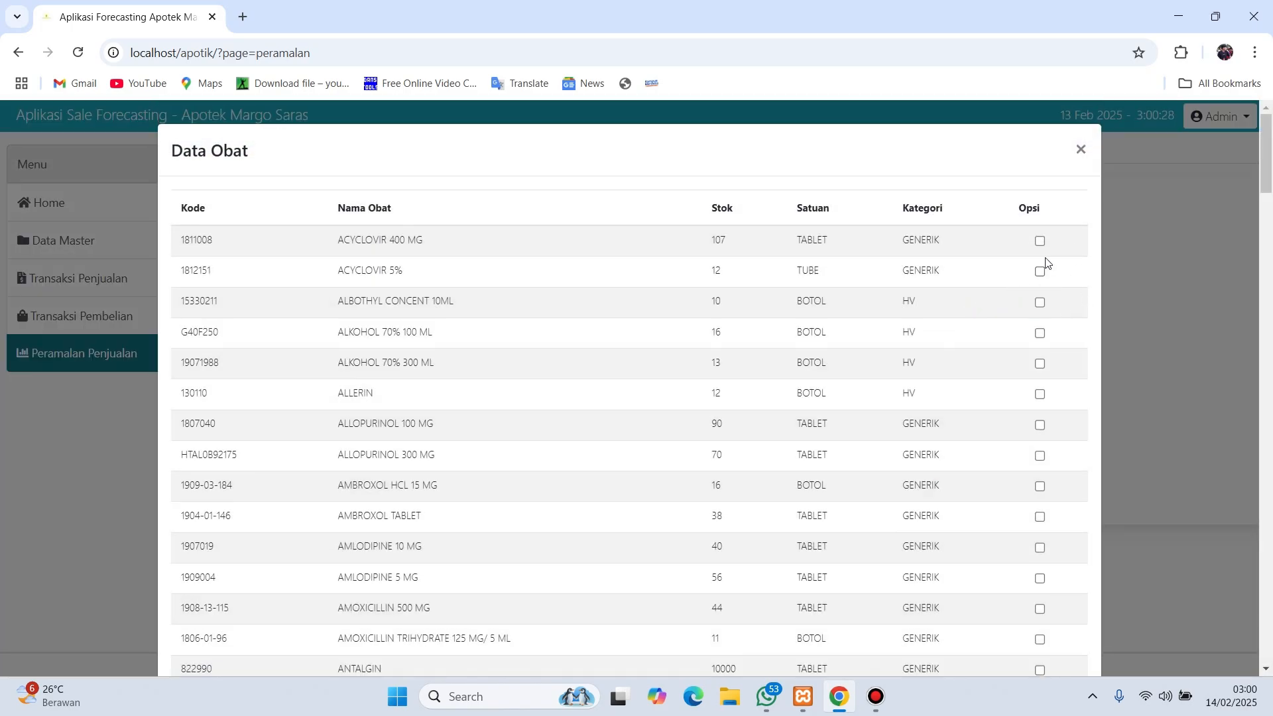
pyautogui.click(1038, 242)
pyautogui.scroll(-20, 747, 409)
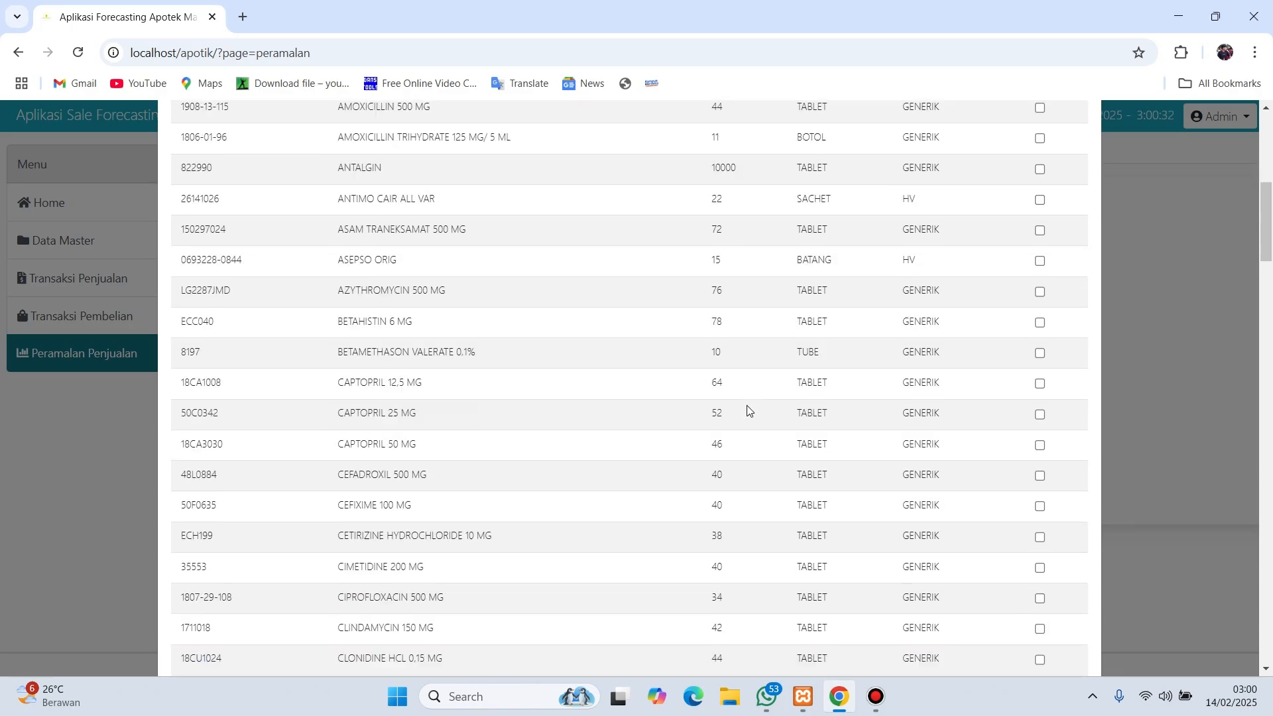
pyautogui.scroll(-20, 748, 409)
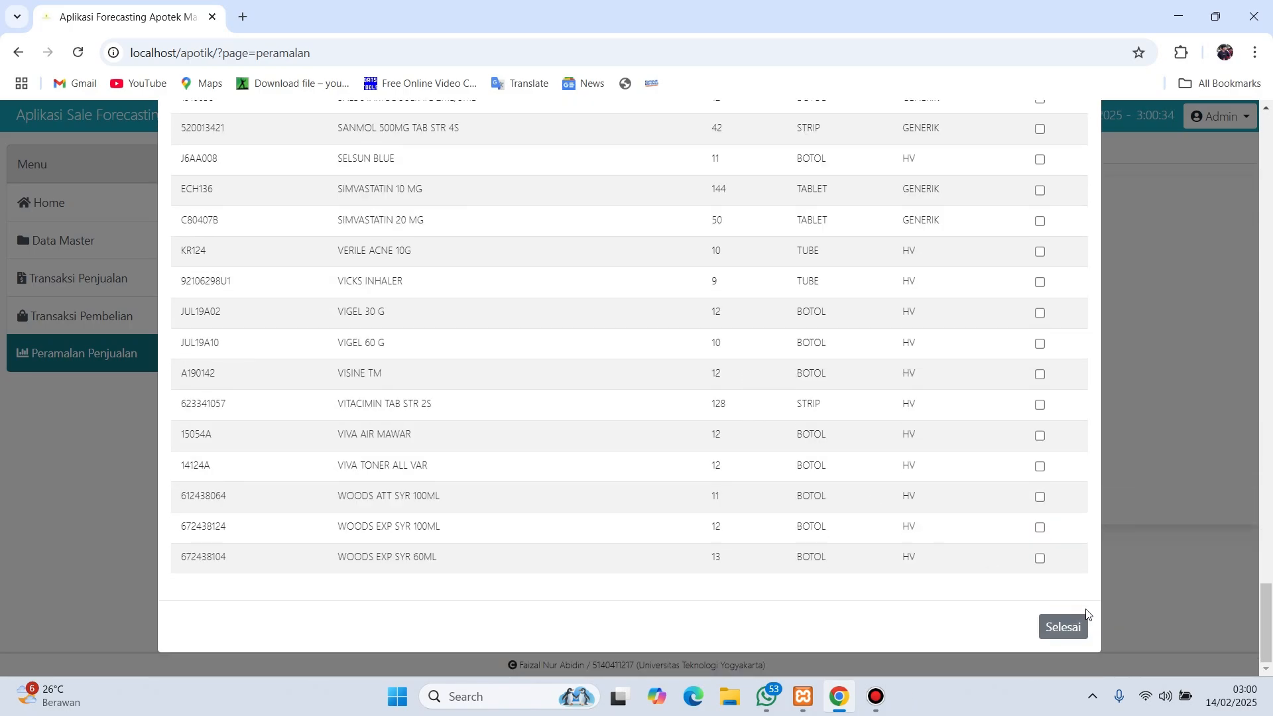
pyautogui.click(1075, 630)
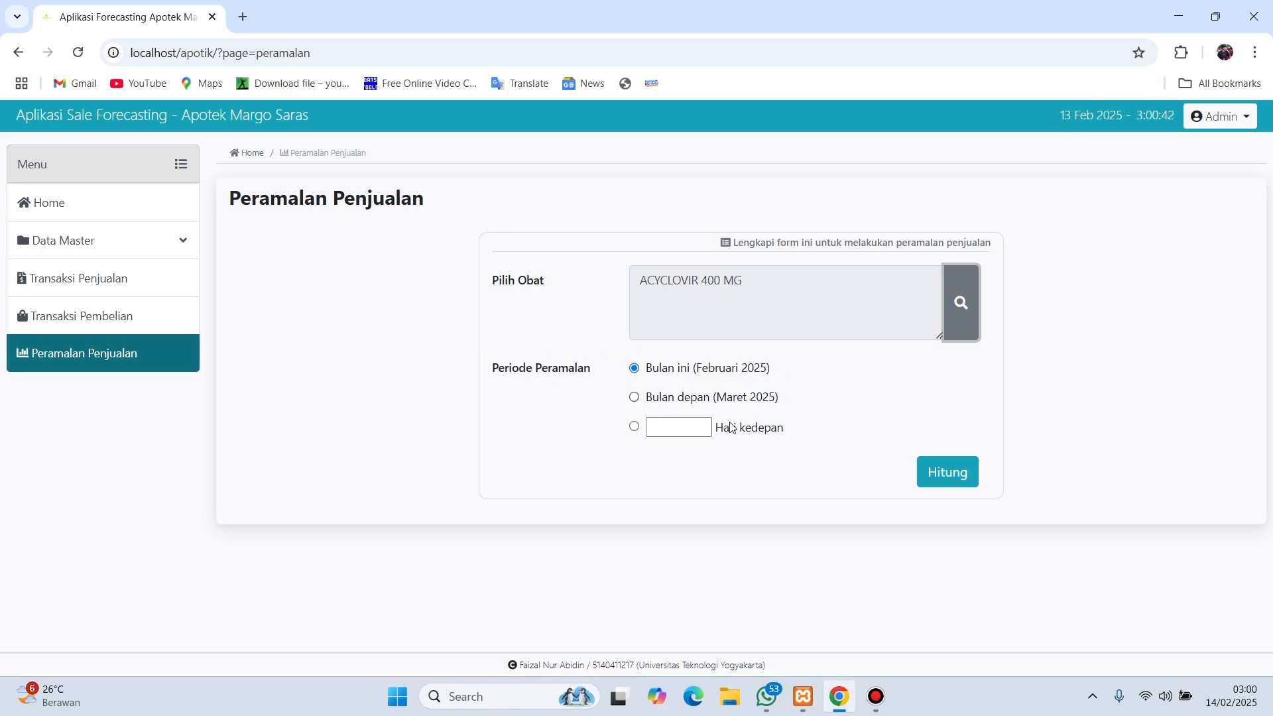
# - Calculate the Februari 2025 ACYCLOVIR 400 MG forecast and review its results table, error summary and chart
pyautogui.click(940, 475)
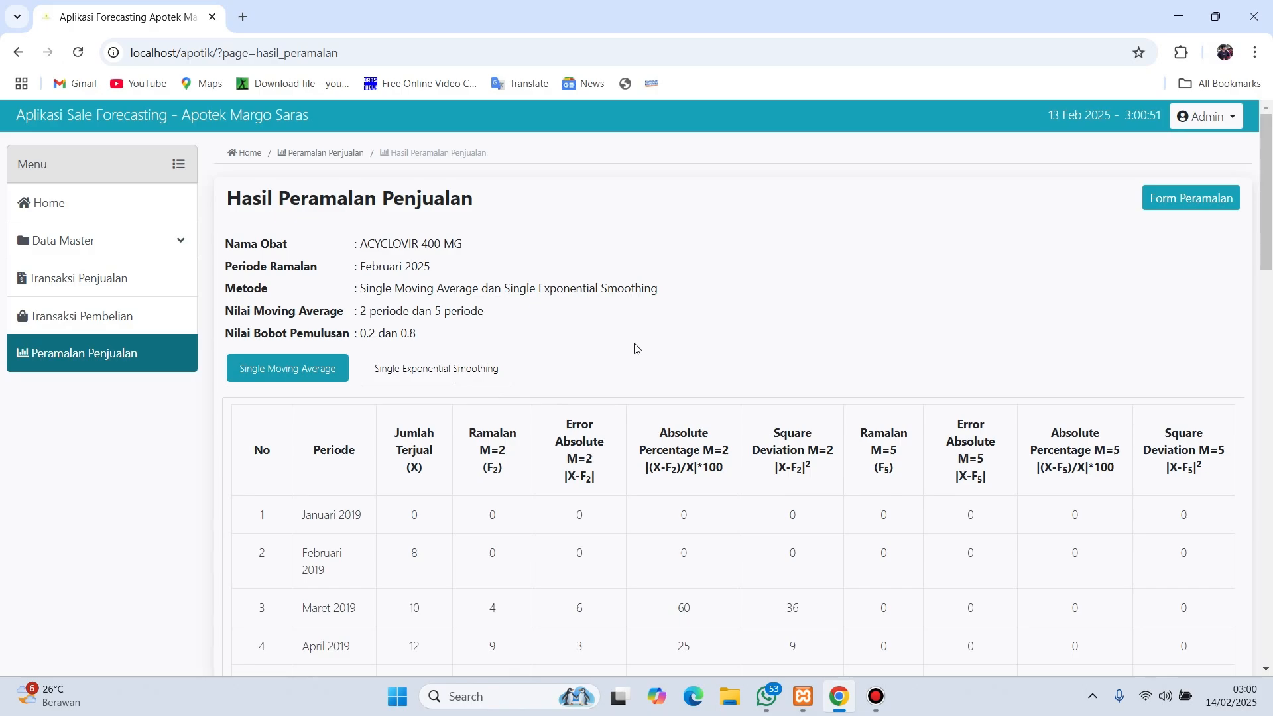
pyautogui.scroll(-3, 637, 348)
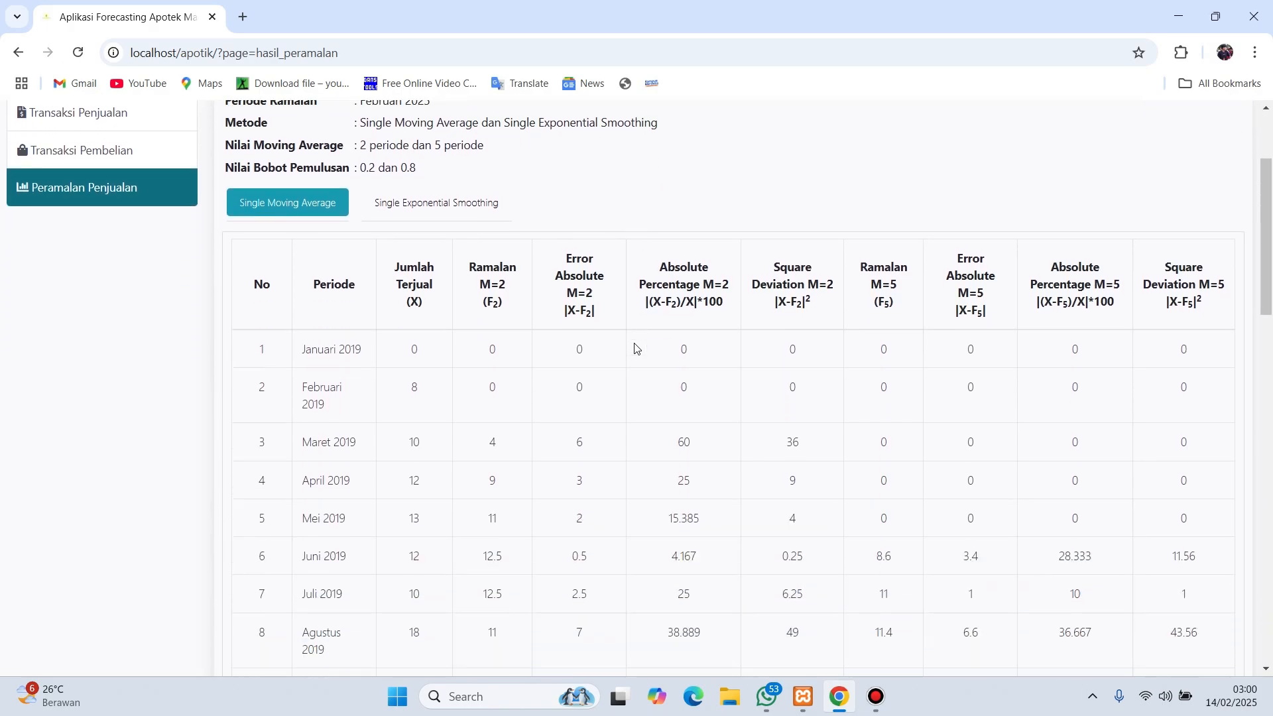
pyautogui.scroll(3, 637, 348)
pyautogui.scroll(-7, 753, 447)
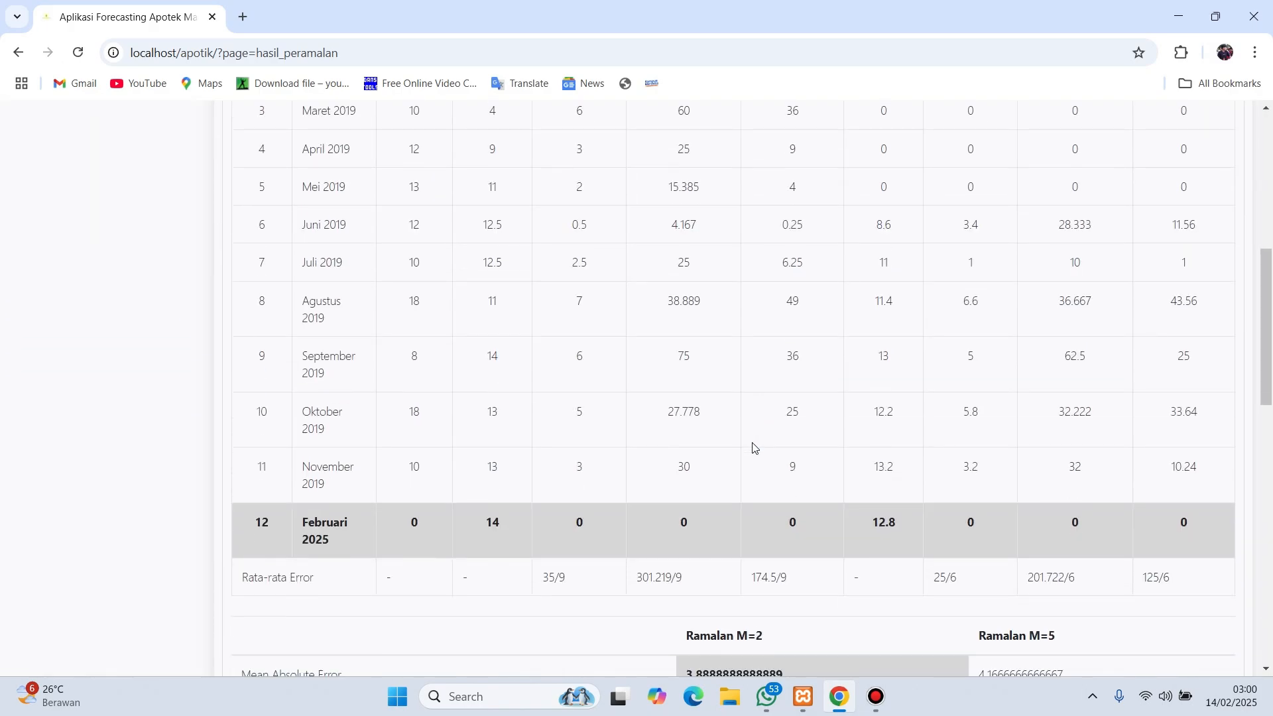
pyautogui.scroll(3, 753, 448)
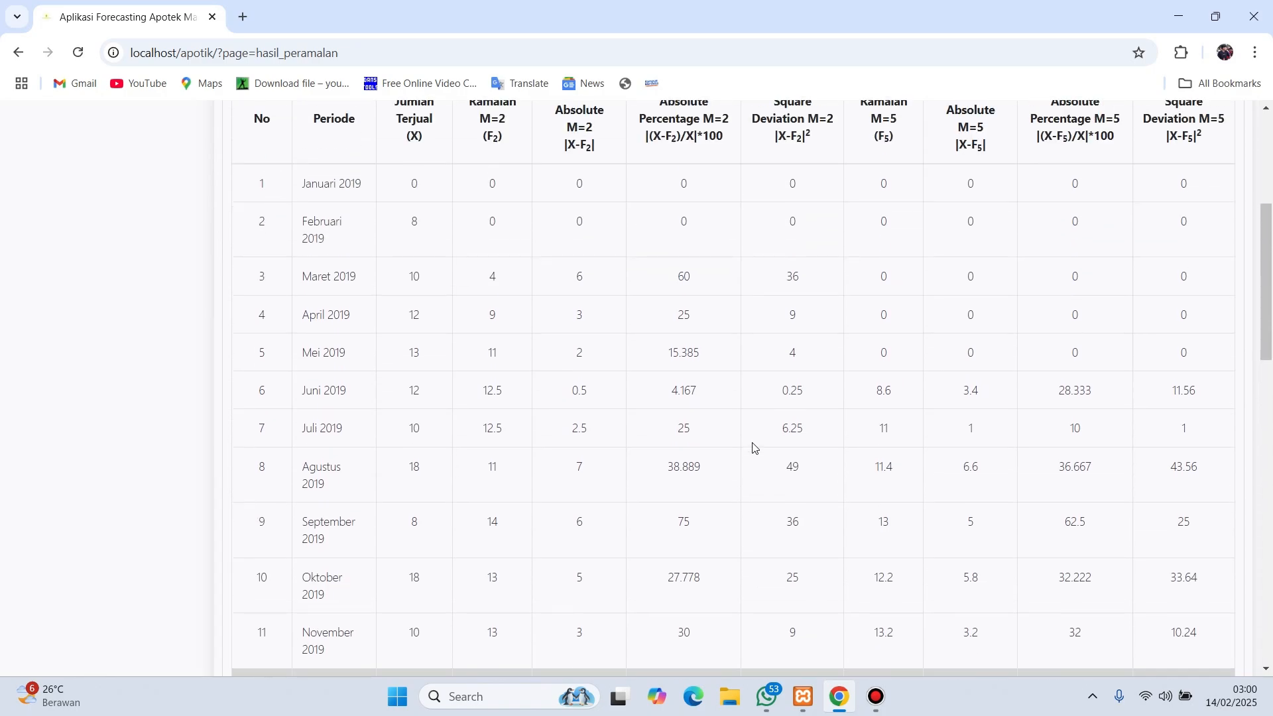
pyautogui.scroll(2, 753, 448)
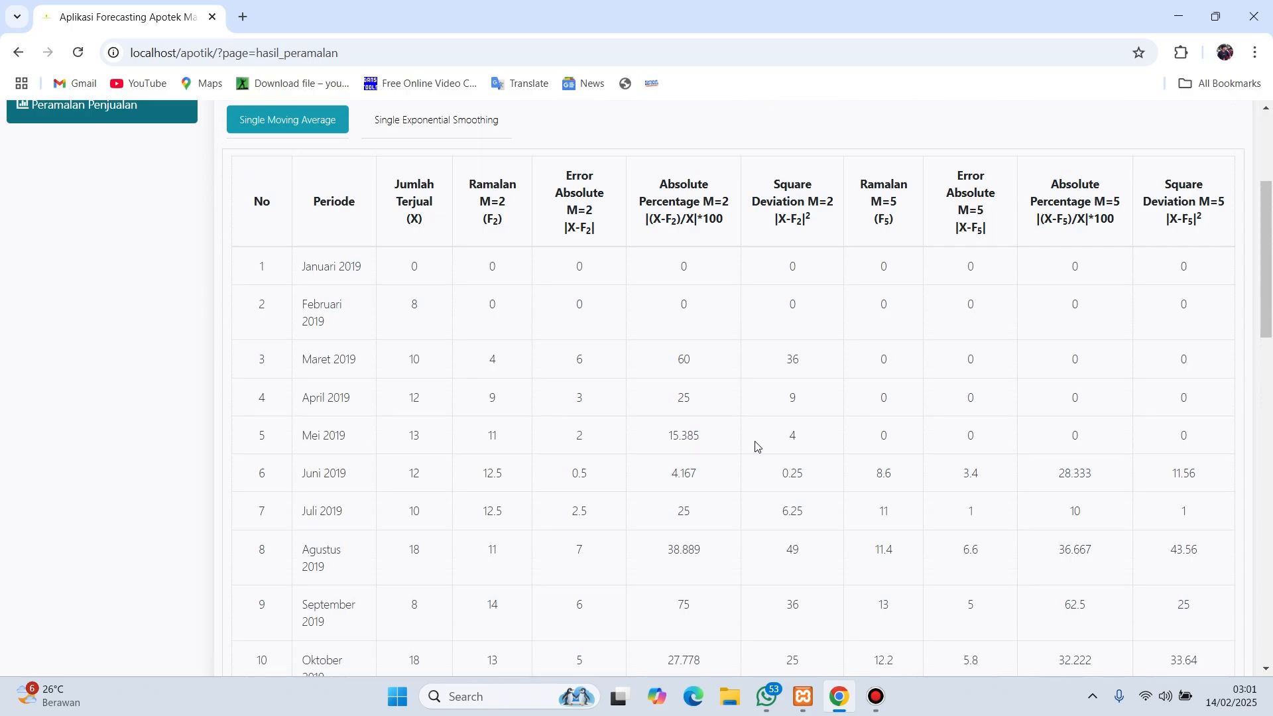
pyautogui.scroll(-5, 757, 446)
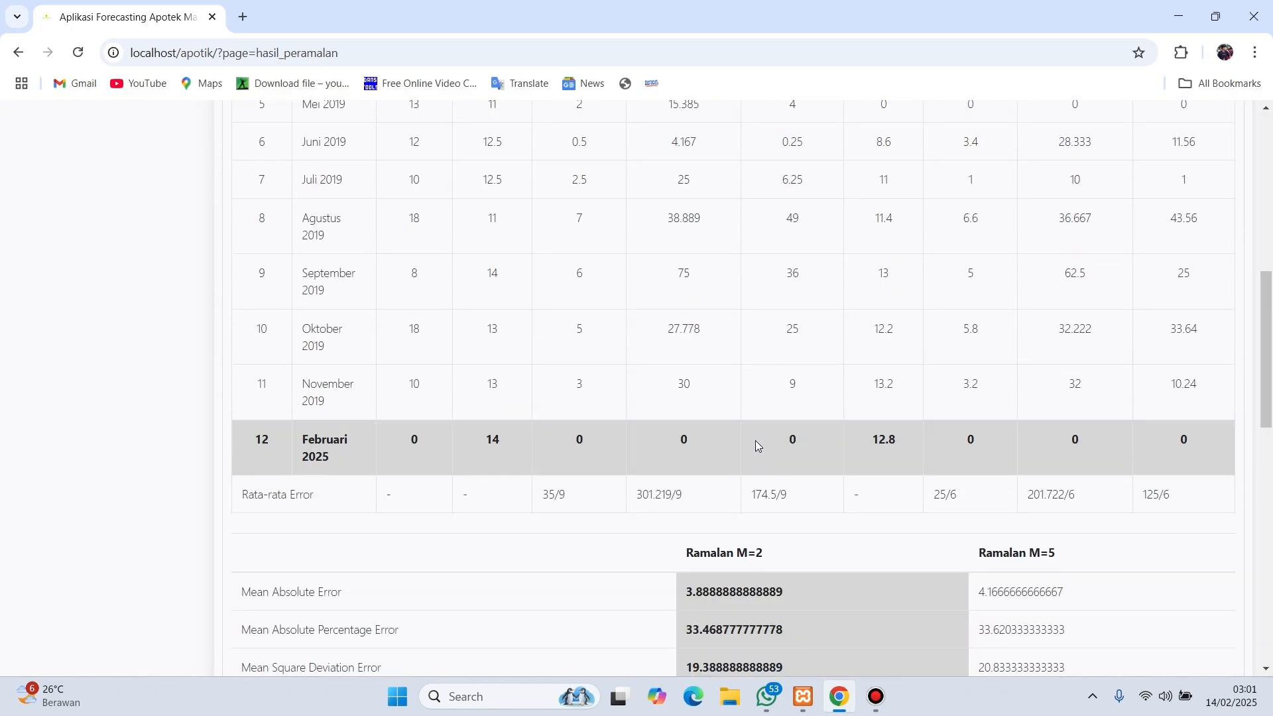
pyautogui.scroll(5, 761, 444)
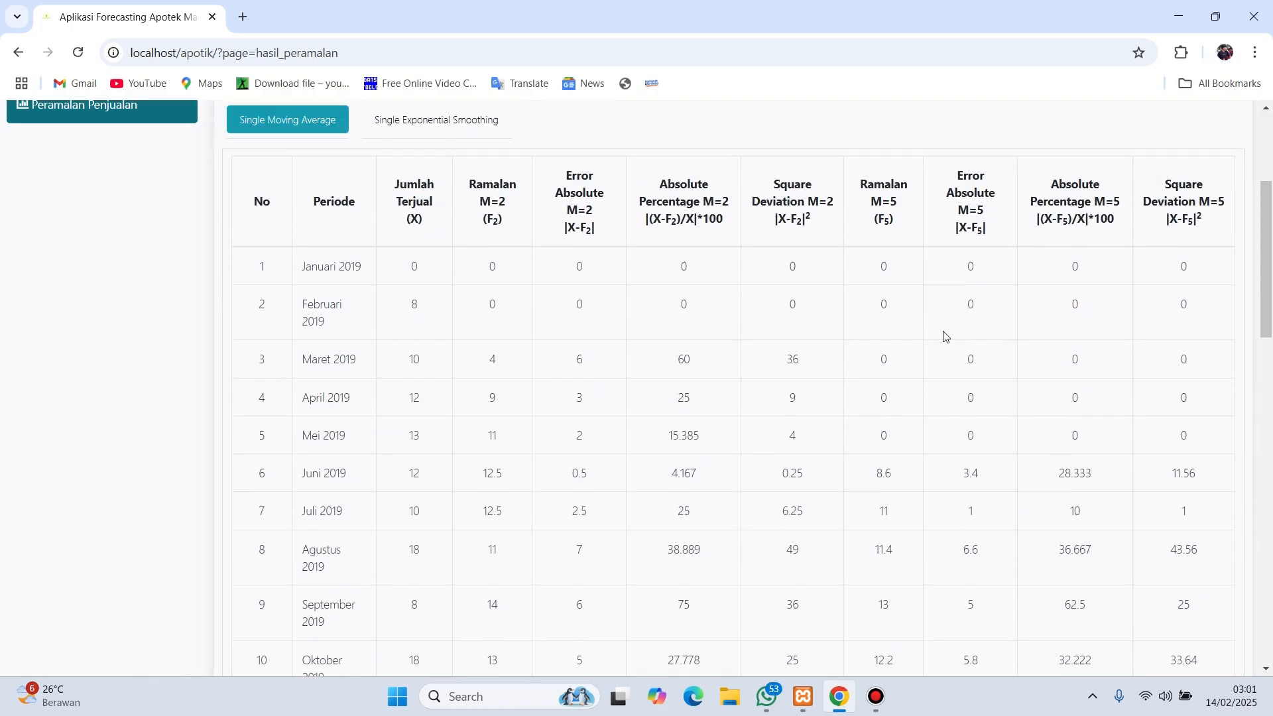
pyautogui.scroll(1, 689, 416)
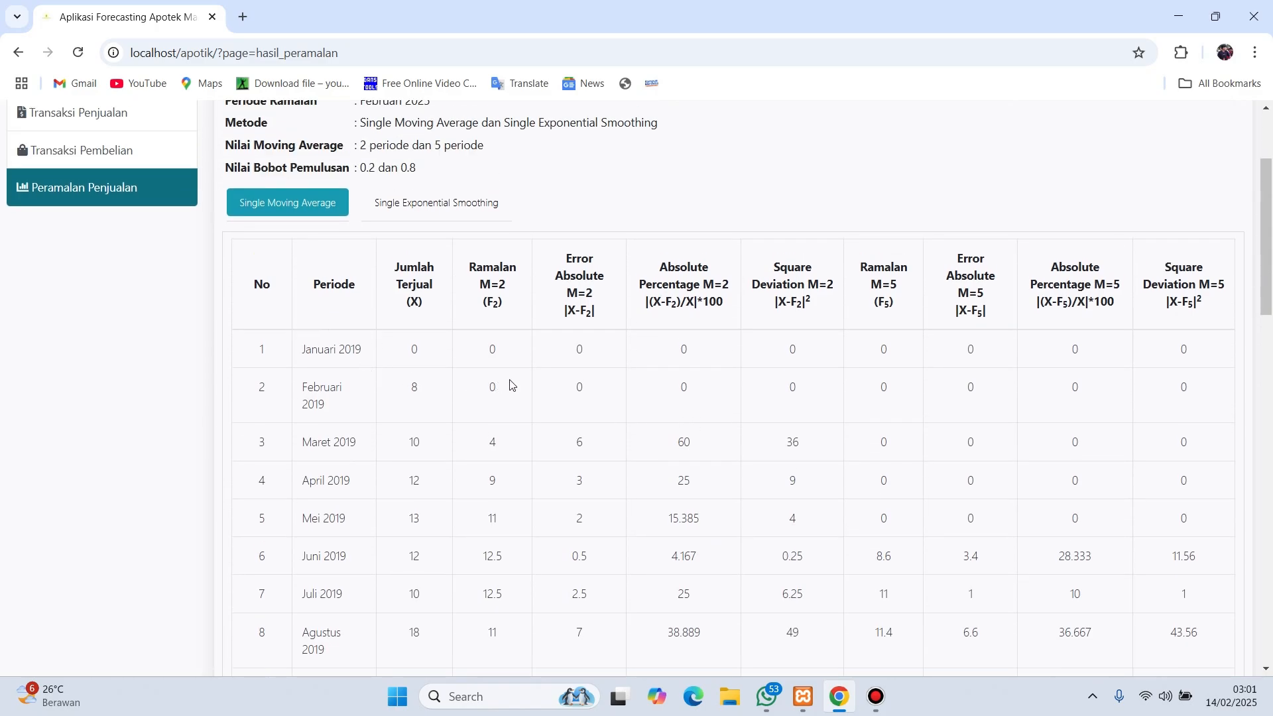
pyautogui.scroll(-15, 715, 423)
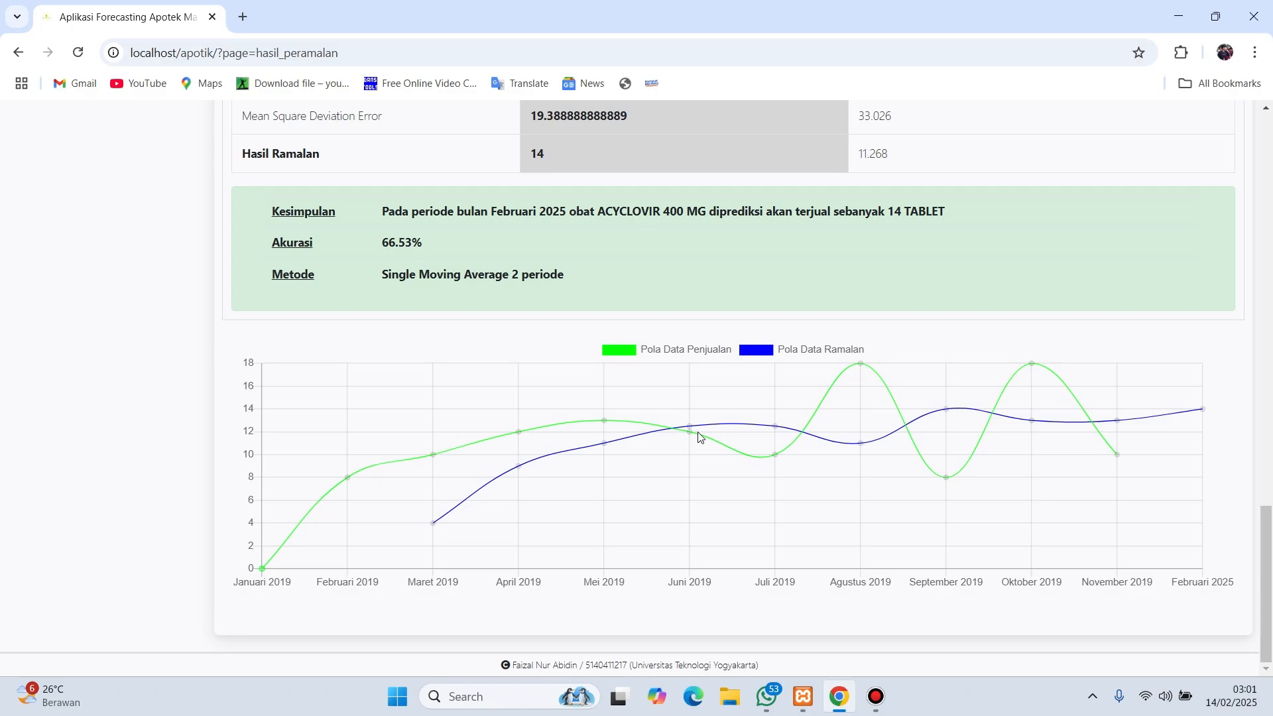
pyautogui.scroll(20, 699, 438)
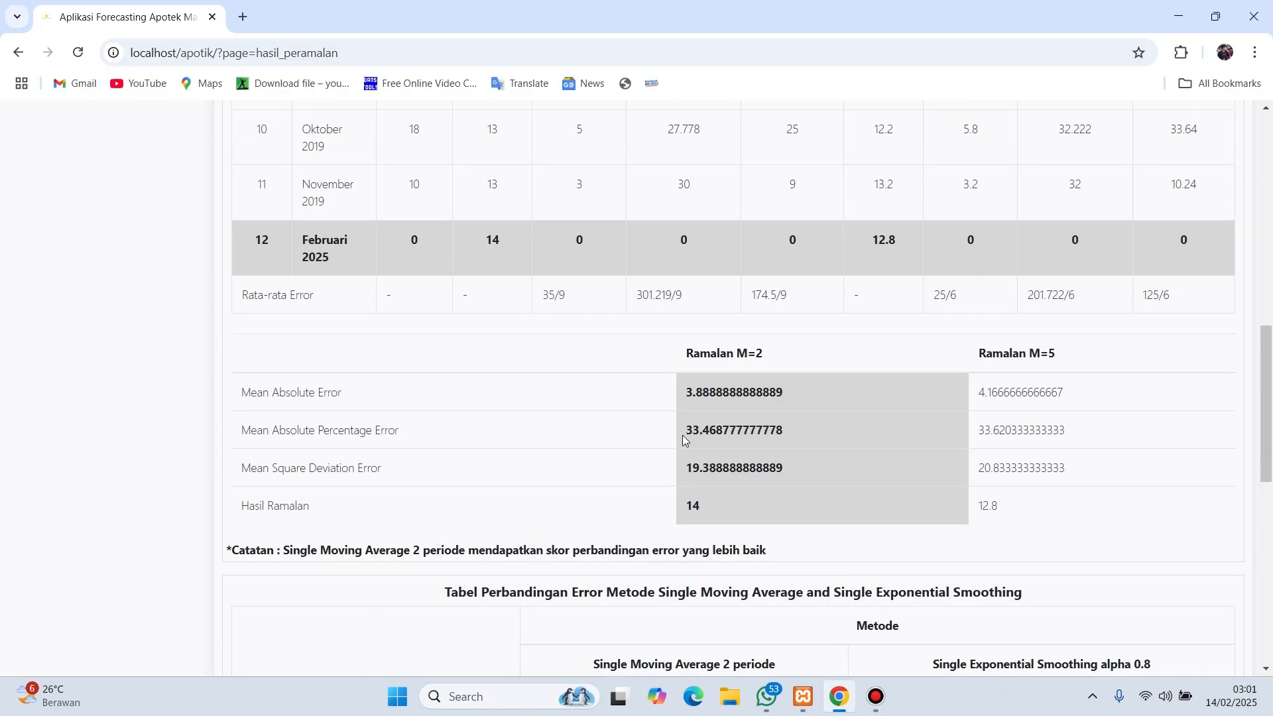
# - Go back to the Home dashboard showing 123 products and Rp2,400 in sales today
pyautogui.click(113, 207)
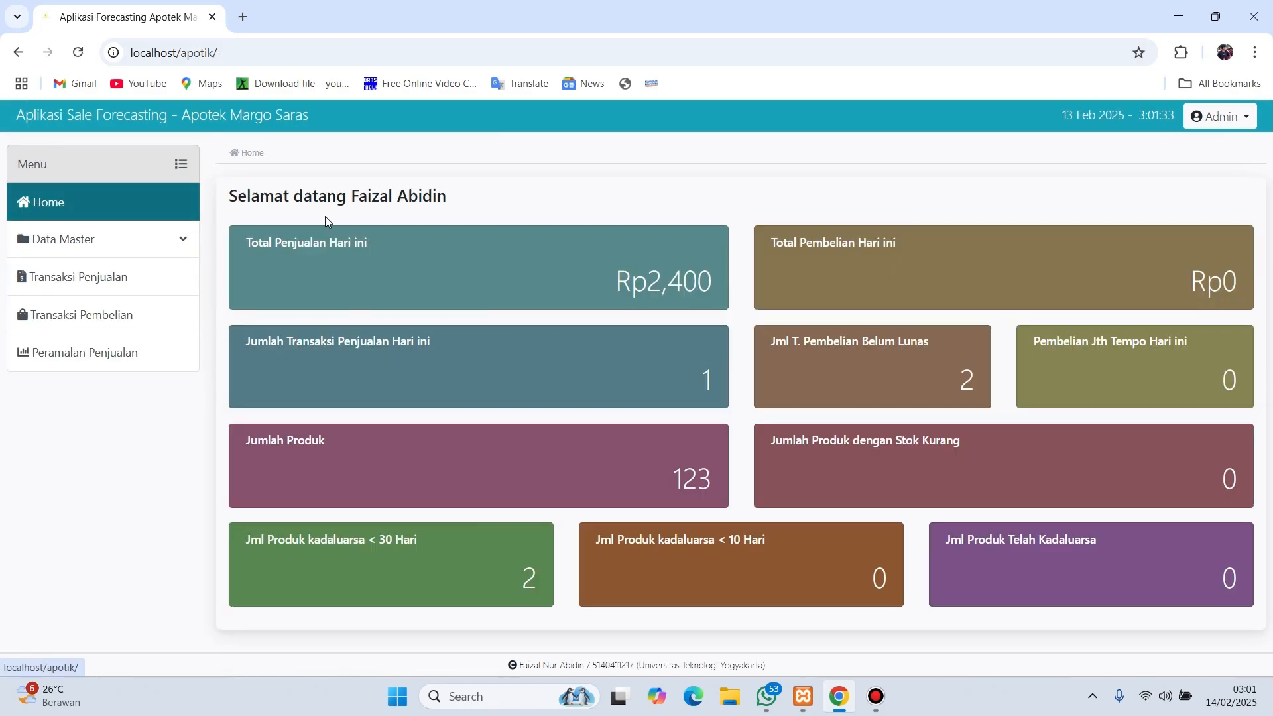